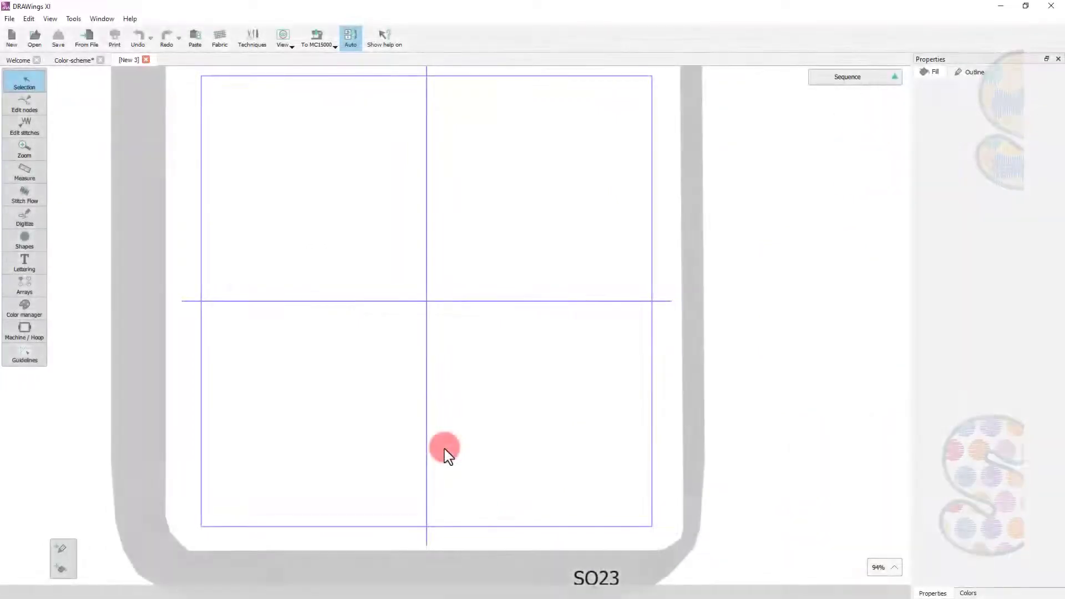
Step: Switch to the Color-scheme design and move the SUMMER lettering about 52 mm upward, above the hoop's horizontal centre line
click(85, 65)
click(353, 384)
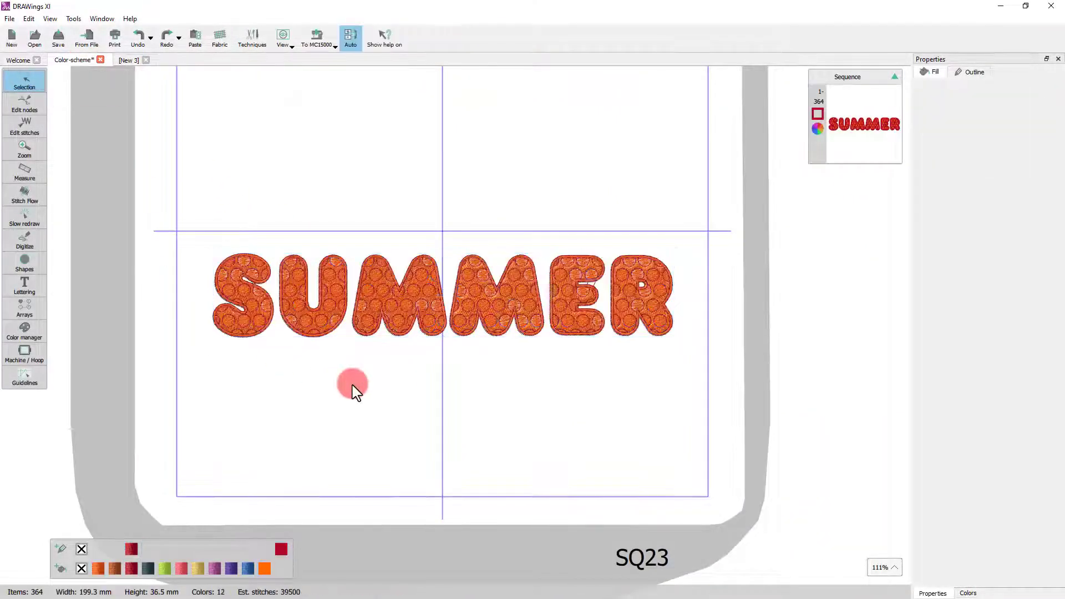
click(367, 326)
click(367, 308)
drag(369, 310, 354, 177)
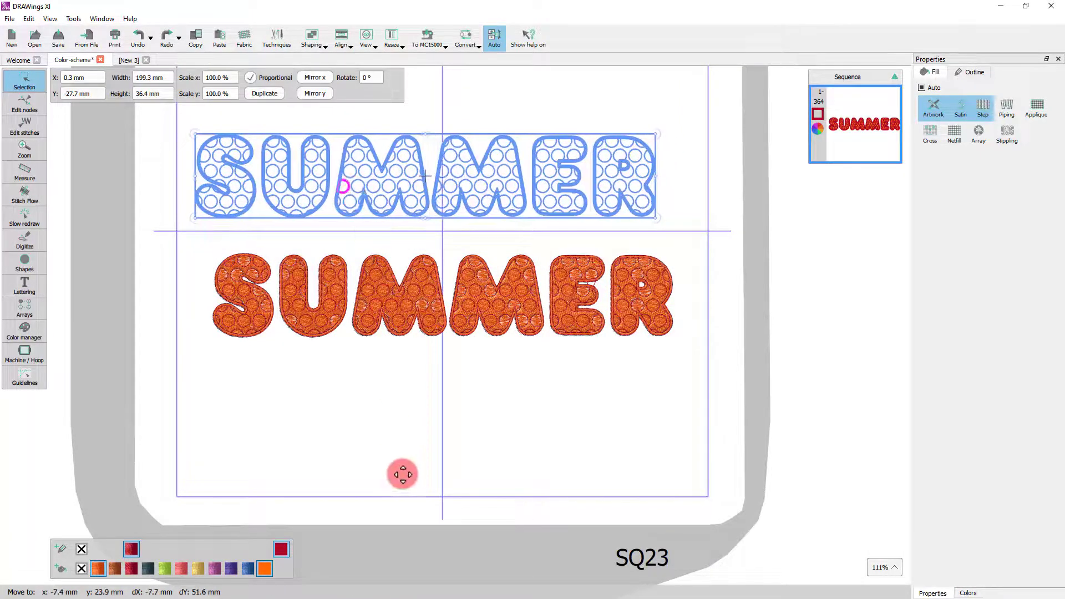
click(404, 393)
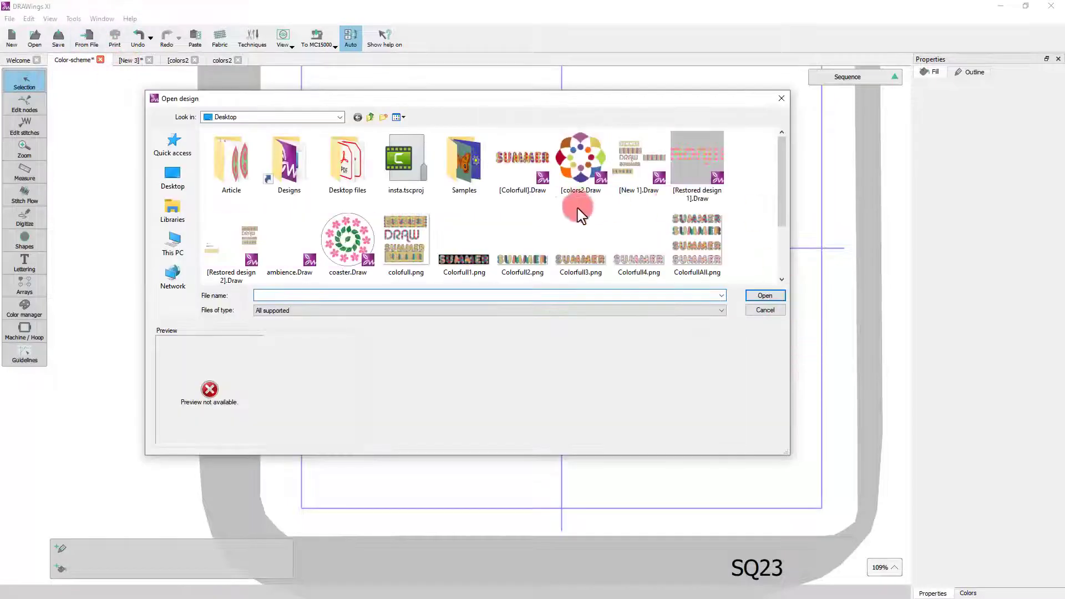
Step: Open the five-colour palette image with Auto-digitize / Trace to outlines and move the digitized swatches below the image
scroll(577, 210, down, 3)
double_click(354, 249)
click(427, 190)
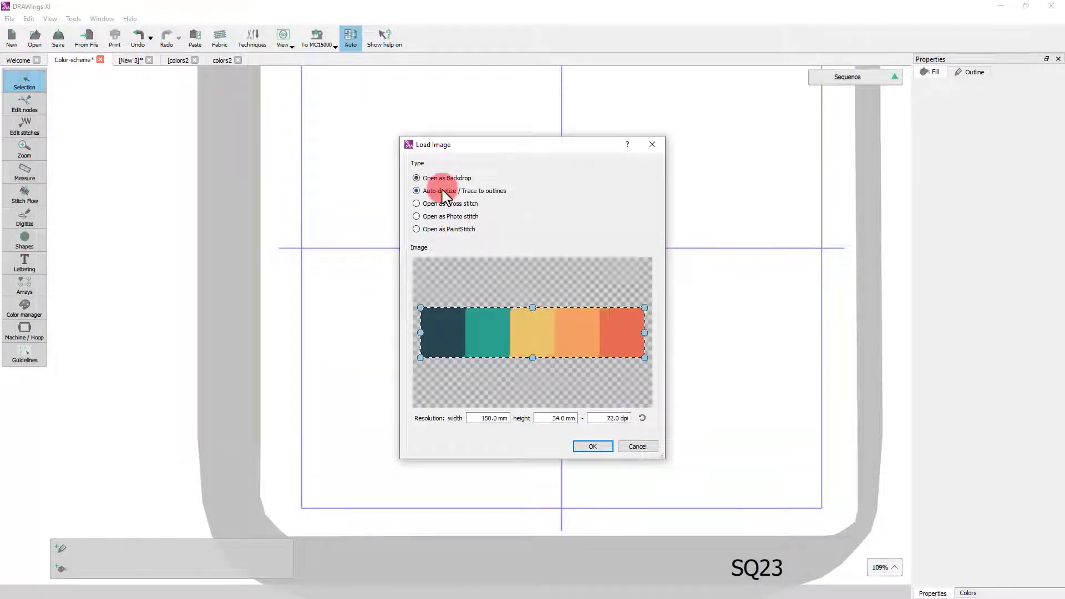
click(592, 446)
click(700, 491)
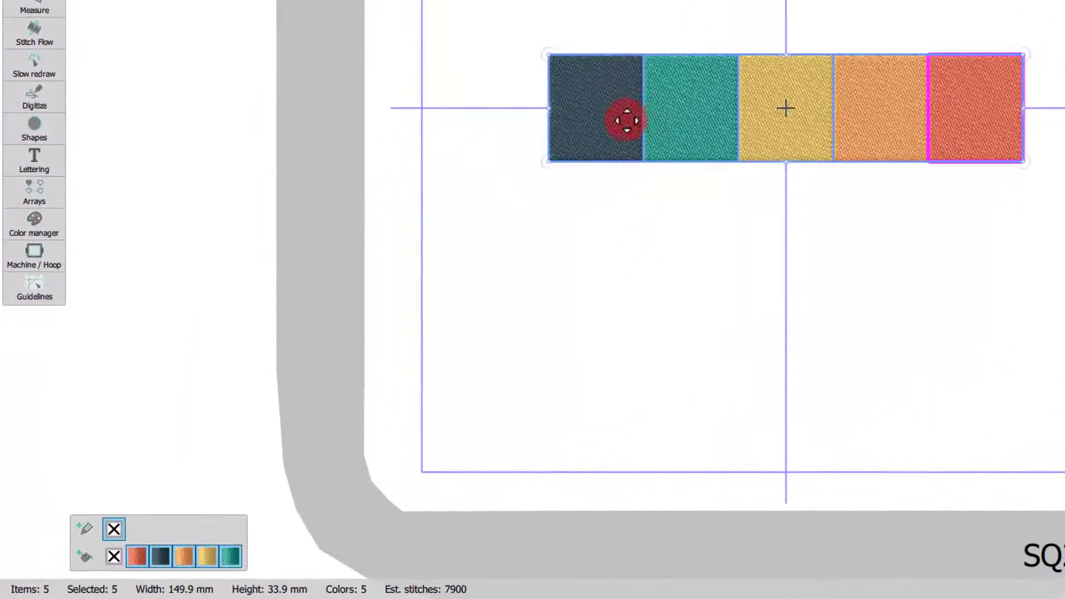
drag(547, 179, 481, 422)
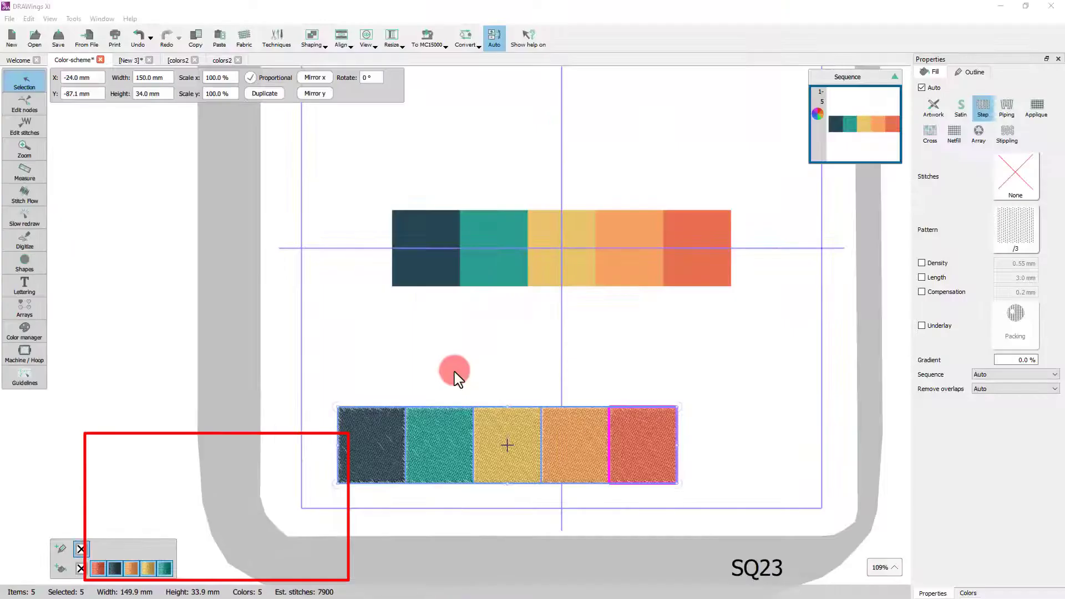
Step: Open the recent [colors2.Draw design and copy its eight inner circles into the [New 3] design
click(16, 57)
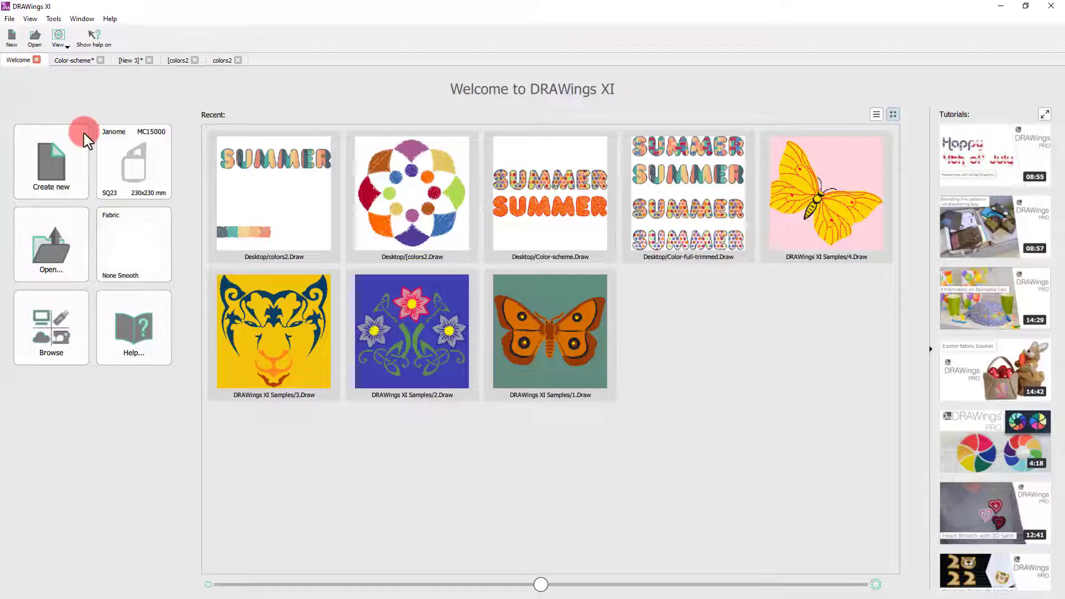
click(408, 211)
scroll(404, 322, up, 3)
click(352, 218)
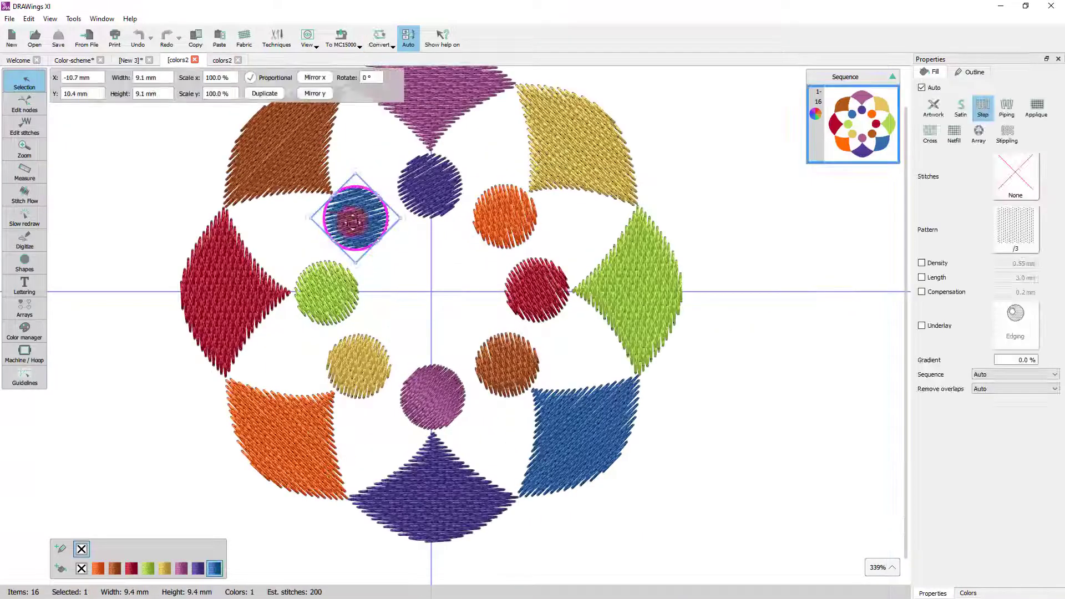
shift+click(431, 189)
shift+click(524, 227)
shift+click(537, 289)
shift+click(507, 365)
shift+click(433, 396)
shift+click(358, 366)
shift+click(327, 293)
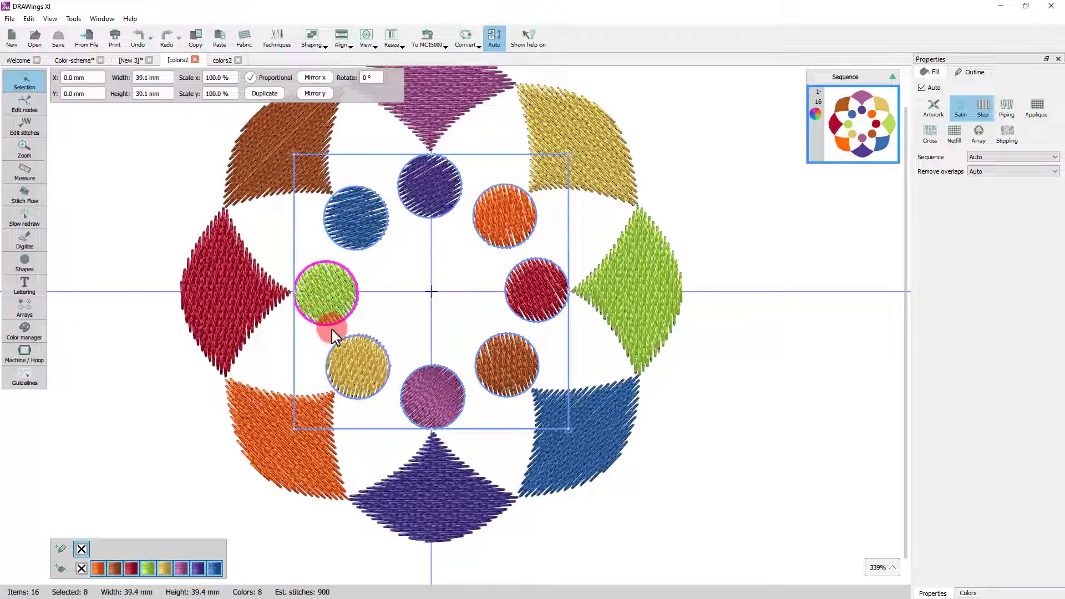
click(130, 60)
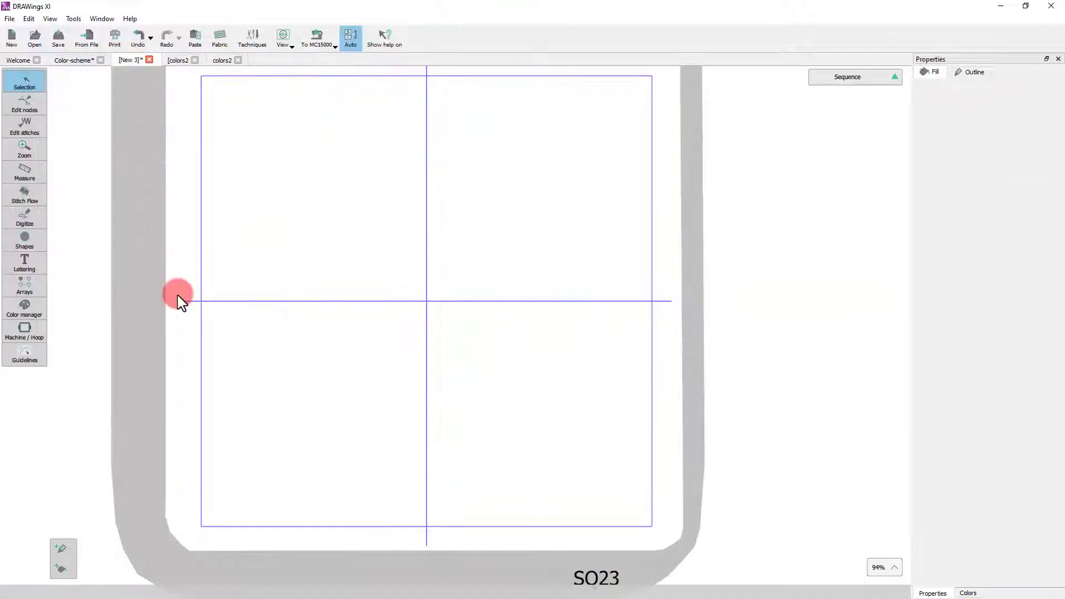
key(ctrl+v)
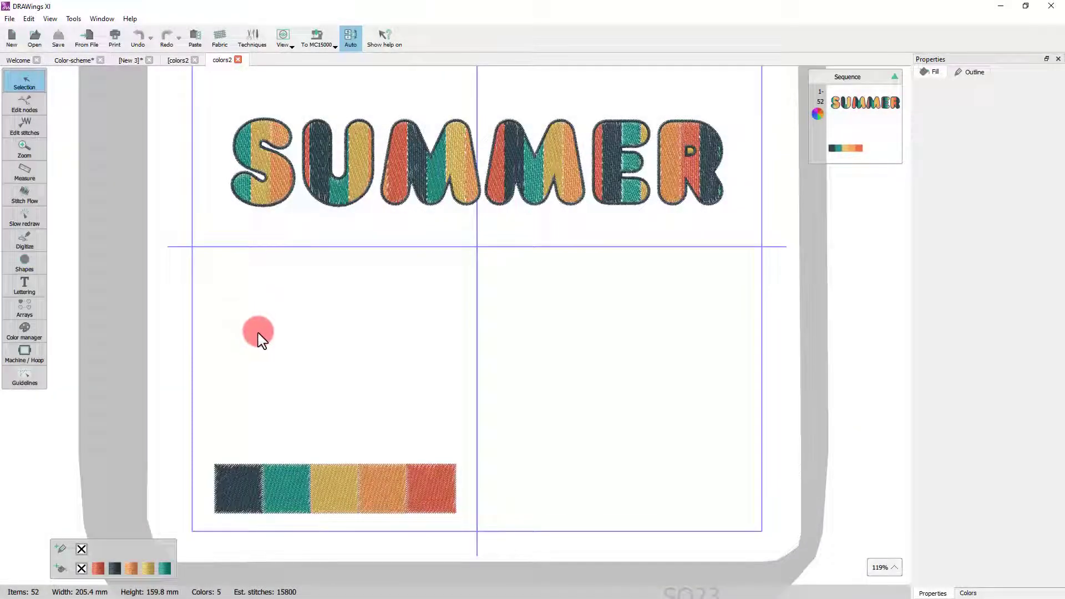
Step: Copy the strip of five colour squares below the SUMMER lettering in the colors2 design into the [New 3] design
scroll(260, 342, down, 2)
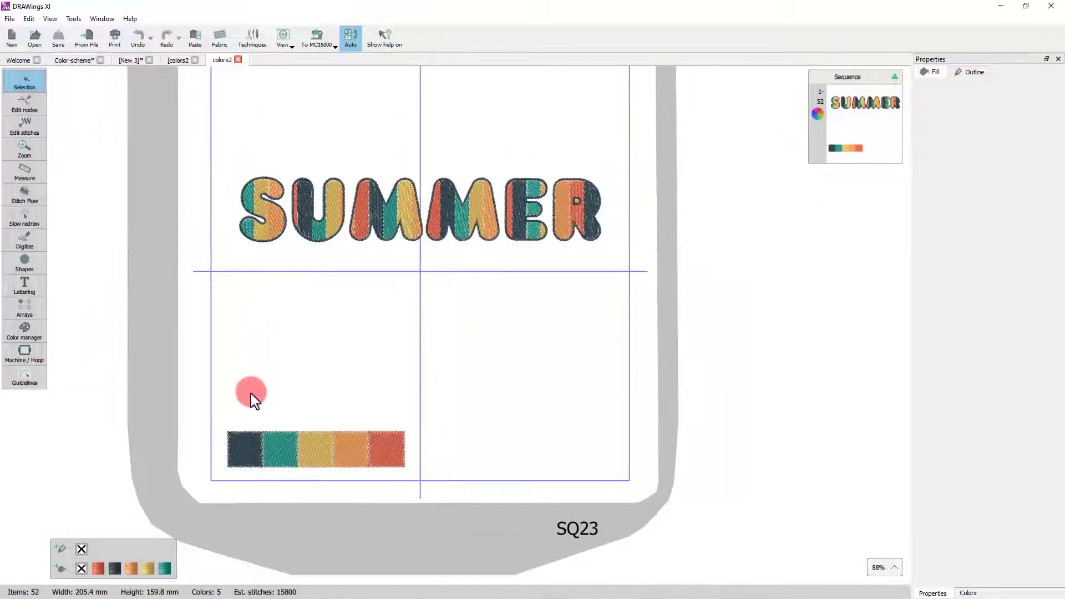
scroll(253, 432, up, 2)
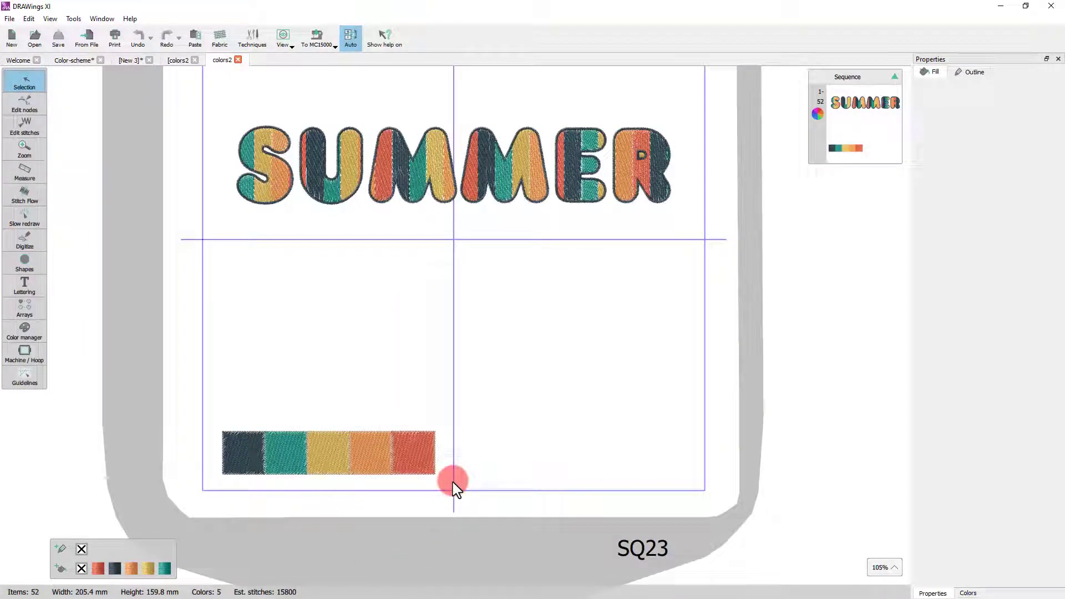
drag(214, 417, 411, 501)
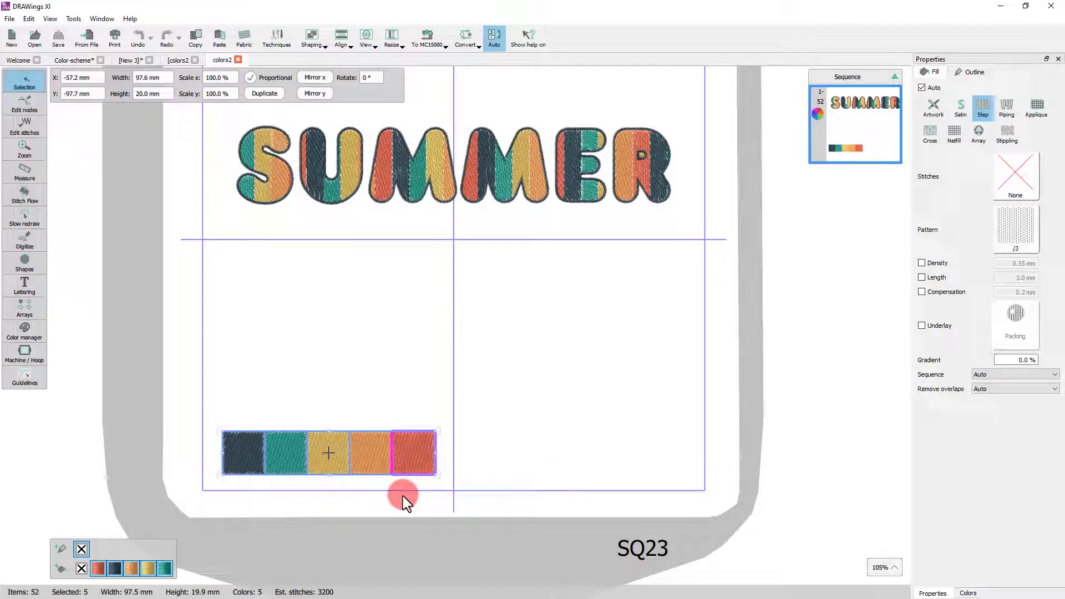
click(130, 60)
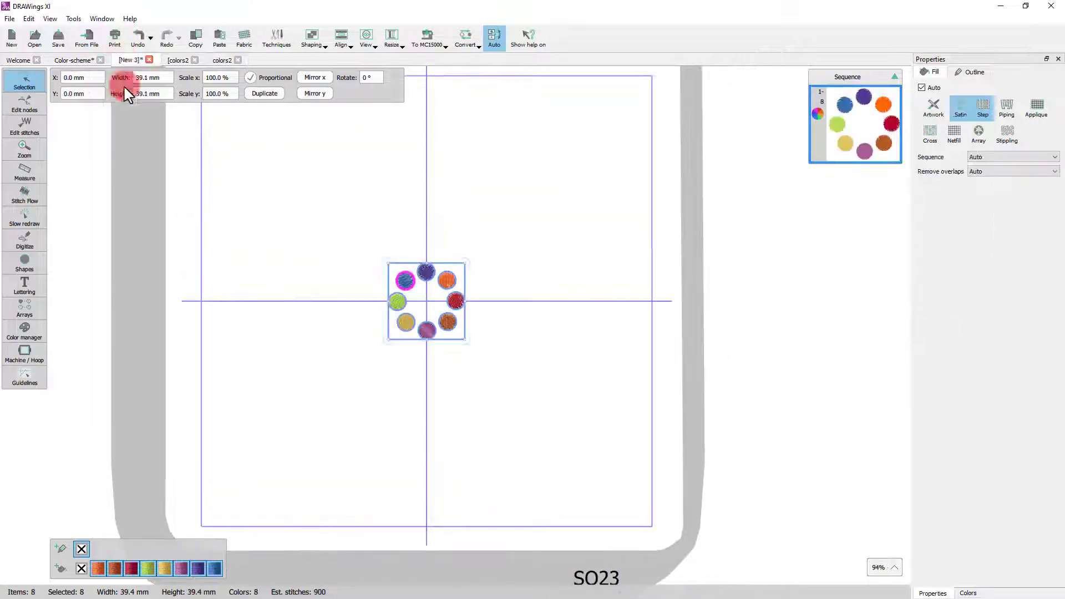
click(278, 395)
key(ctrl+v)
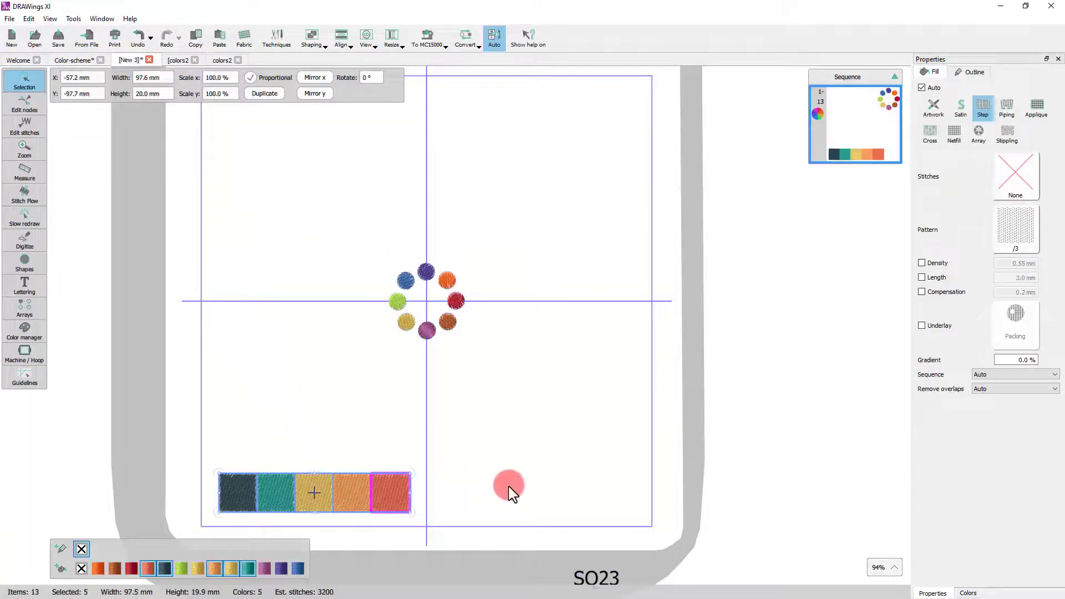
click(450, 547)
click(425, 333)
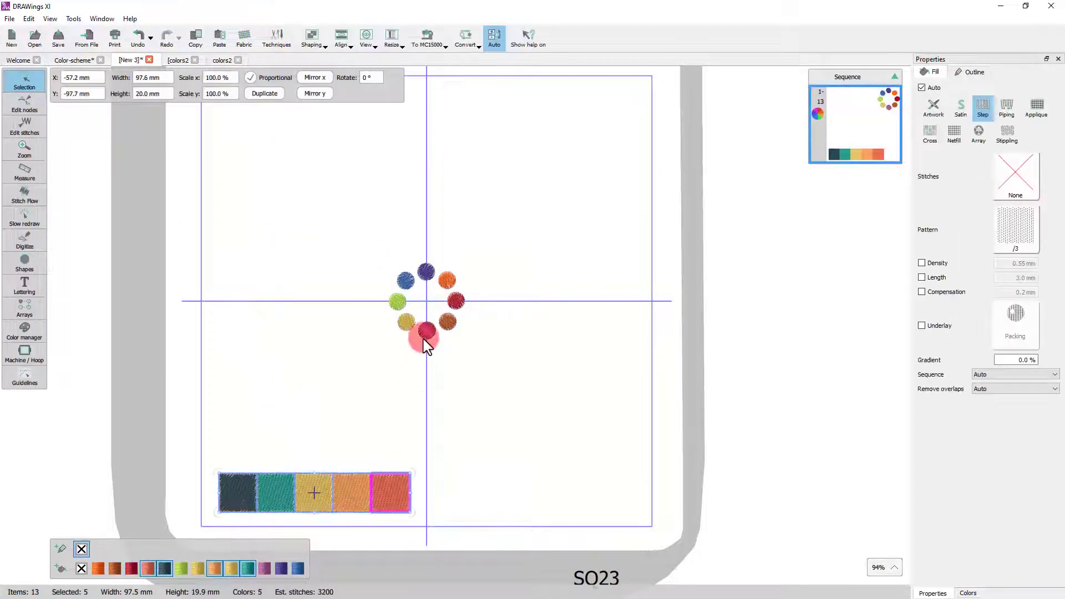
click(438, 411)
click(380, 492)
click(507, 438)
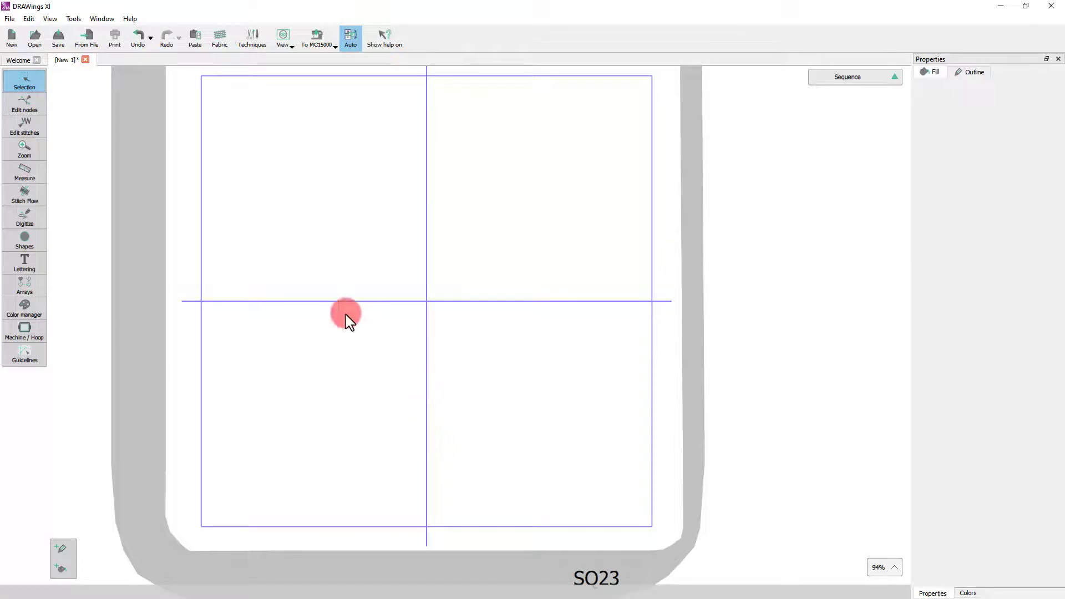
Step: Insert appleCore_3in.Draw from the DRAW folder of the Cutting Samples into the [New 1] design
click(81, 32)
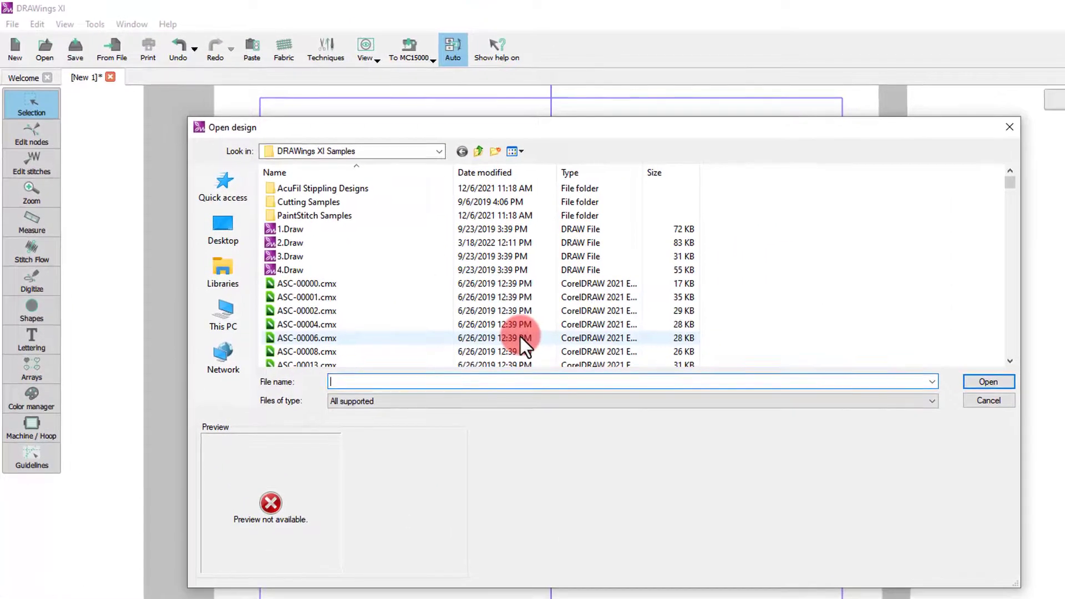
click(327, 201)
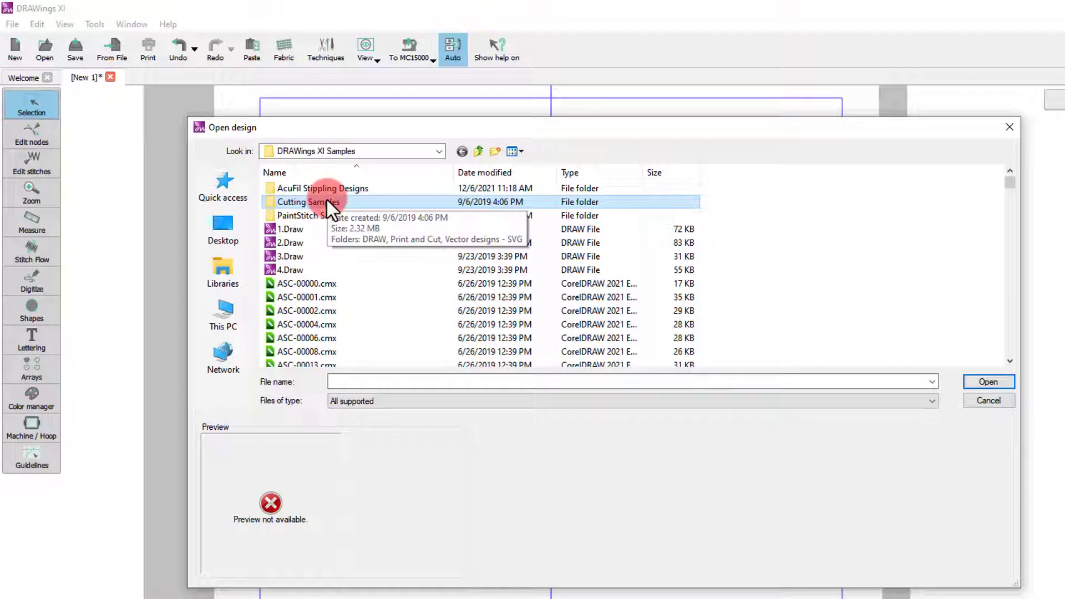
double_click(327, 201)
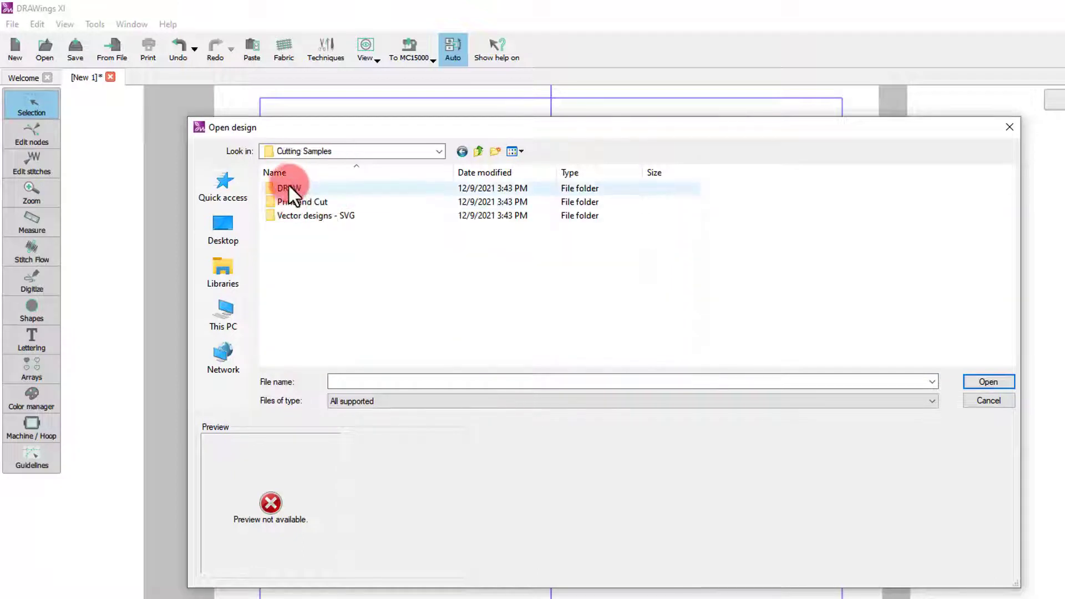
double_click(288, 185)
scroll(368, 264, down, 2)
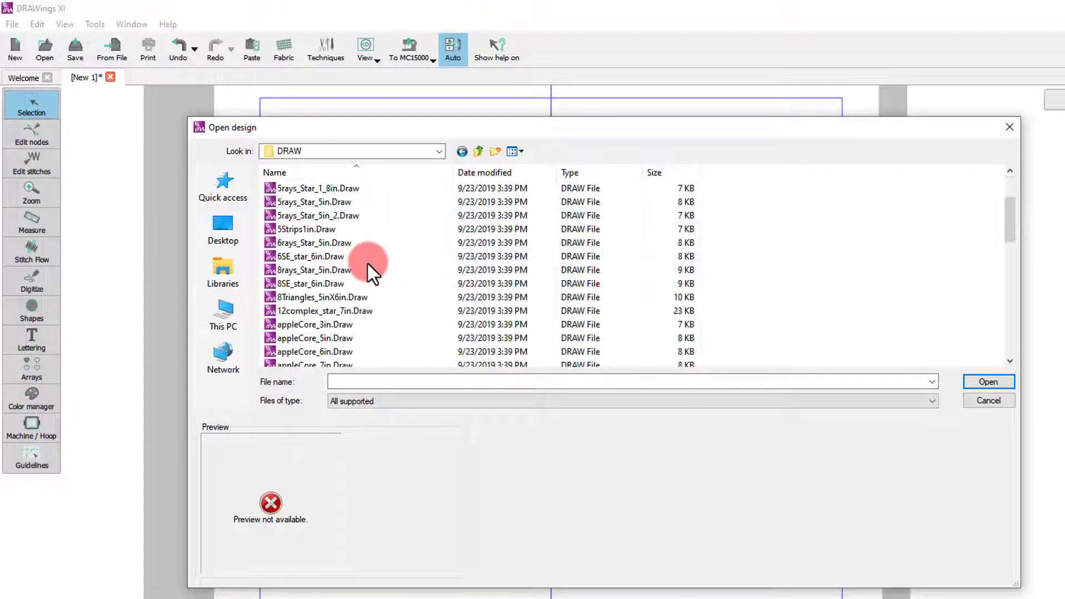
scroll(368, 264, down, 3)
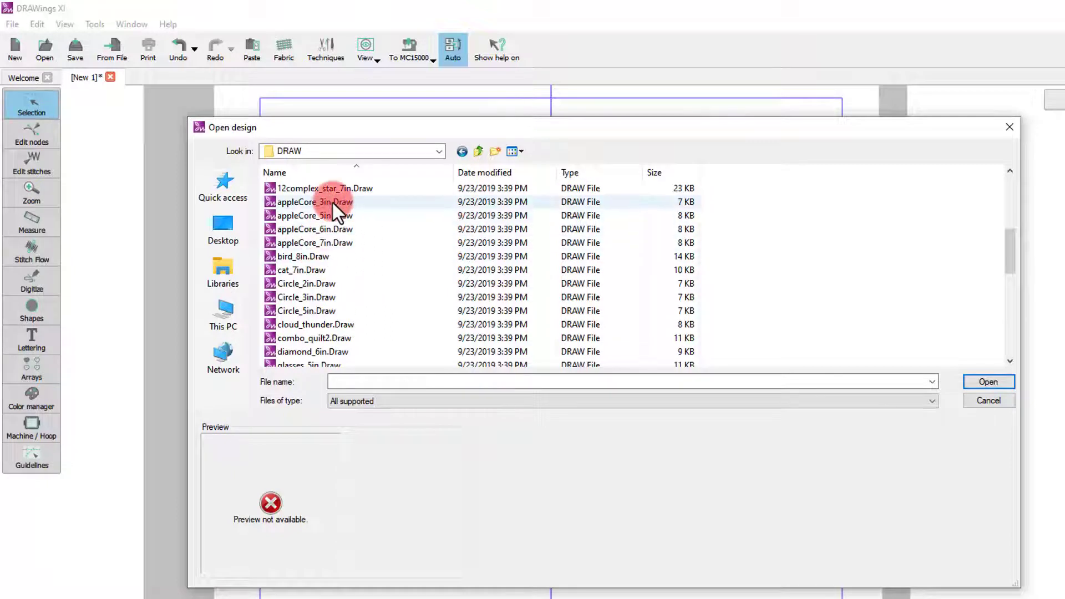
click(333, 203)
click(968, 385)
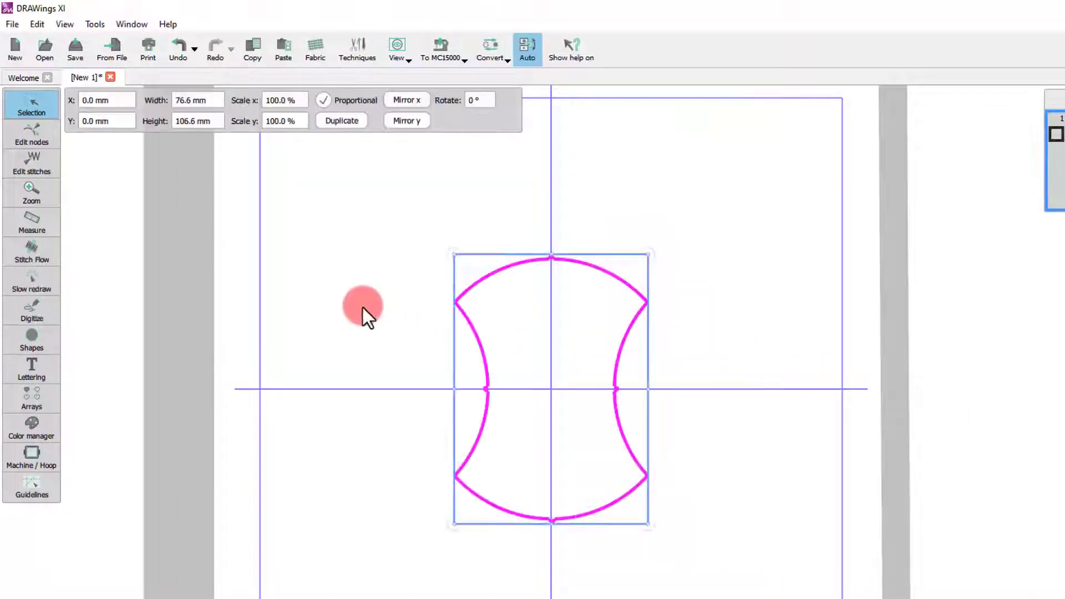
Step: Move the apple core shape into the upper-left quadrant of the hoop, at about X -67.8 mm, Y 59.7 mm
scroll(351, 344, down, 4)
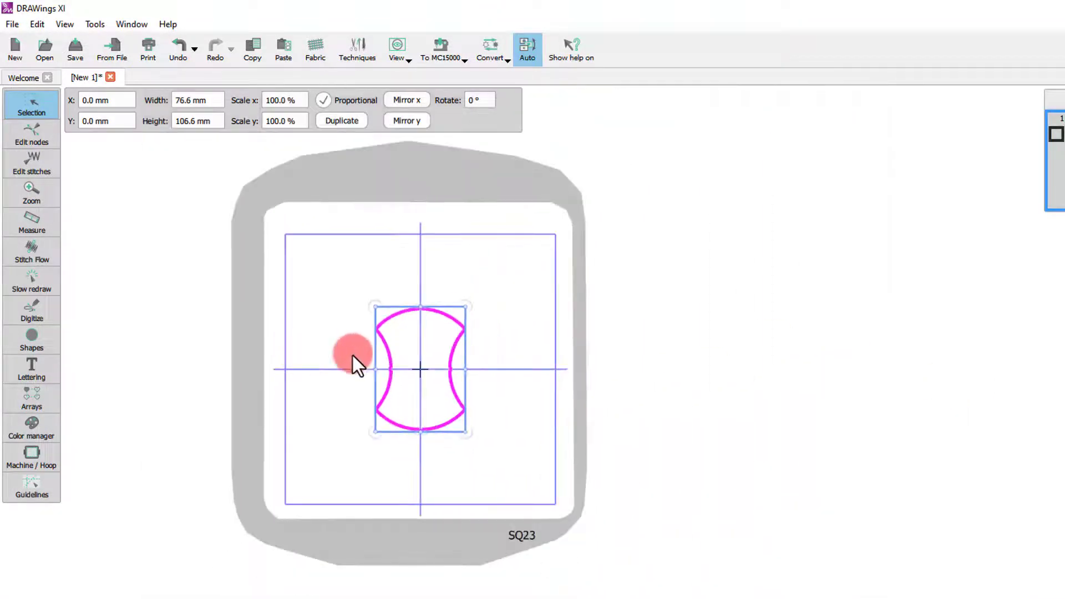
scroll(450, 355, up, 2)
drag(449, 364, 334, 260)
scroll(336, 269, up, 2)
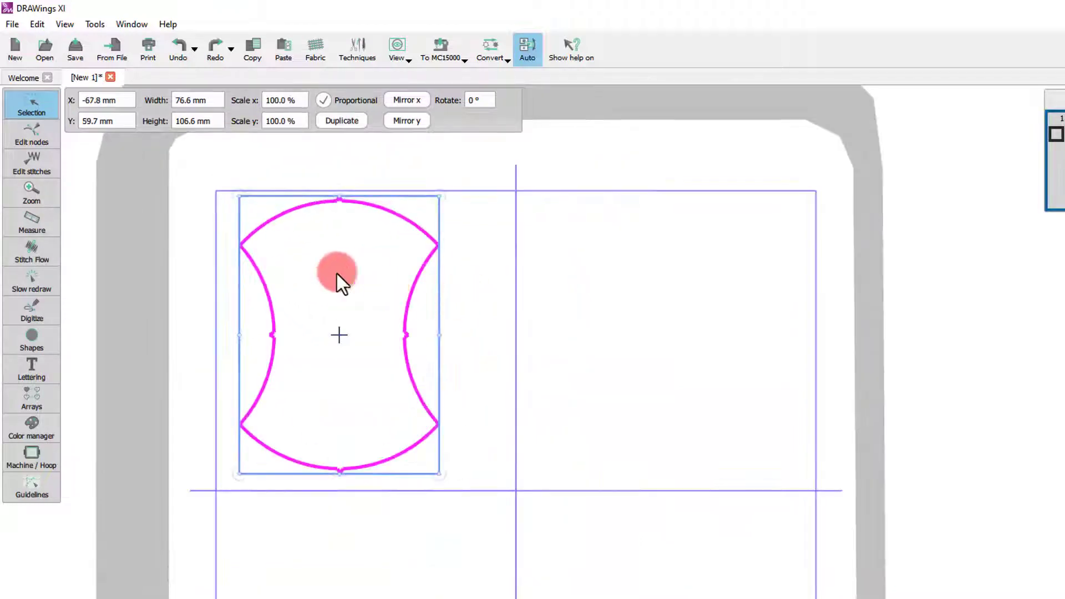
Step: Delete the notch nodes at the middle of all four sides of the apple core, leaving only its corner nodes
click(34, 143)
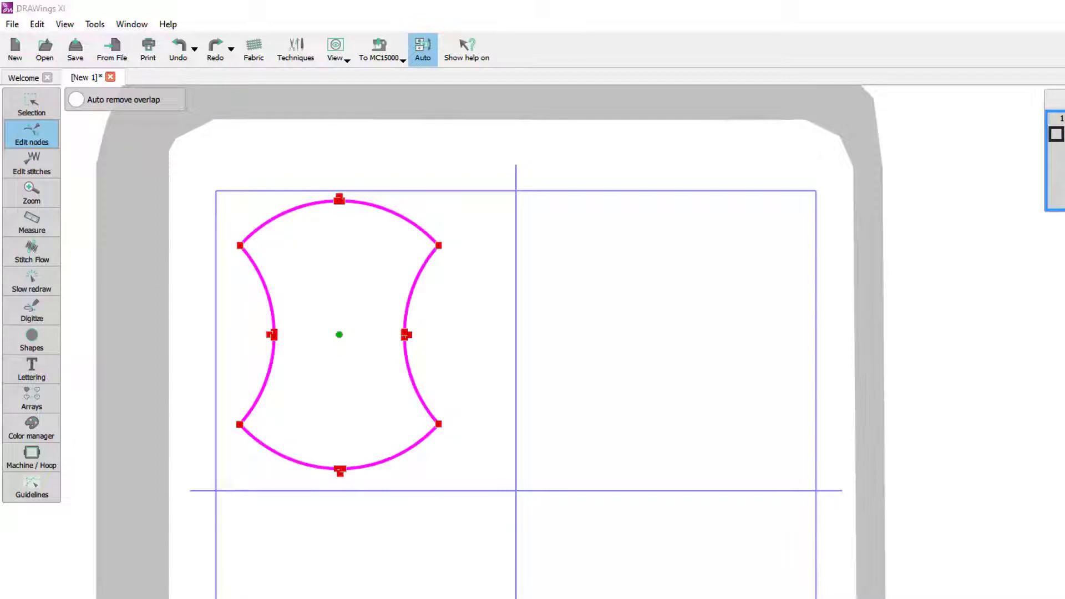
click(269, 293)
click(300, 192)
click(347, 386)
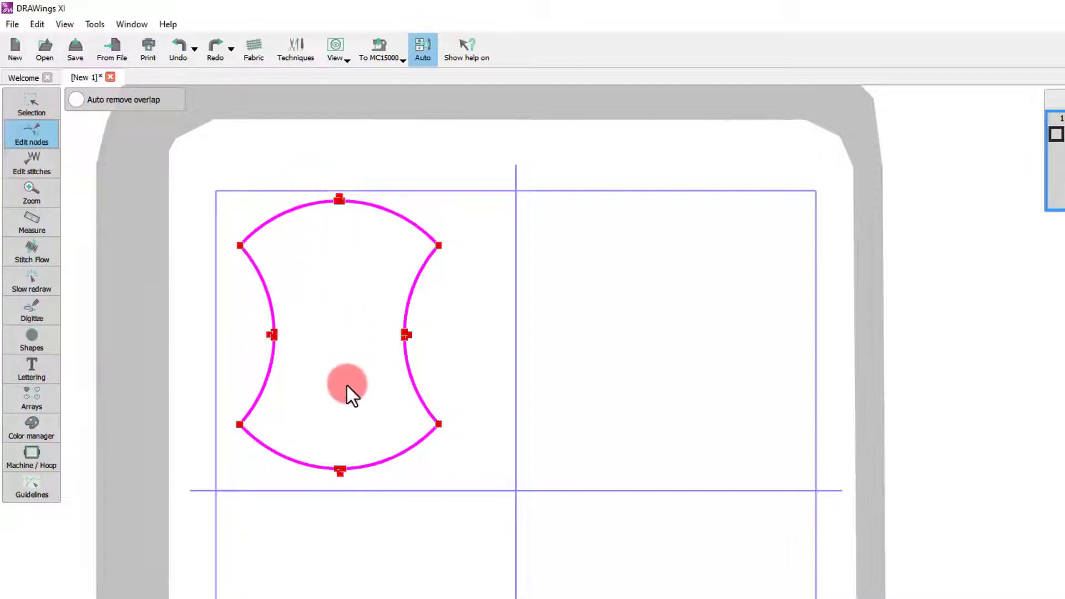
drag(326, 176, 362, 524)
key(Delete)
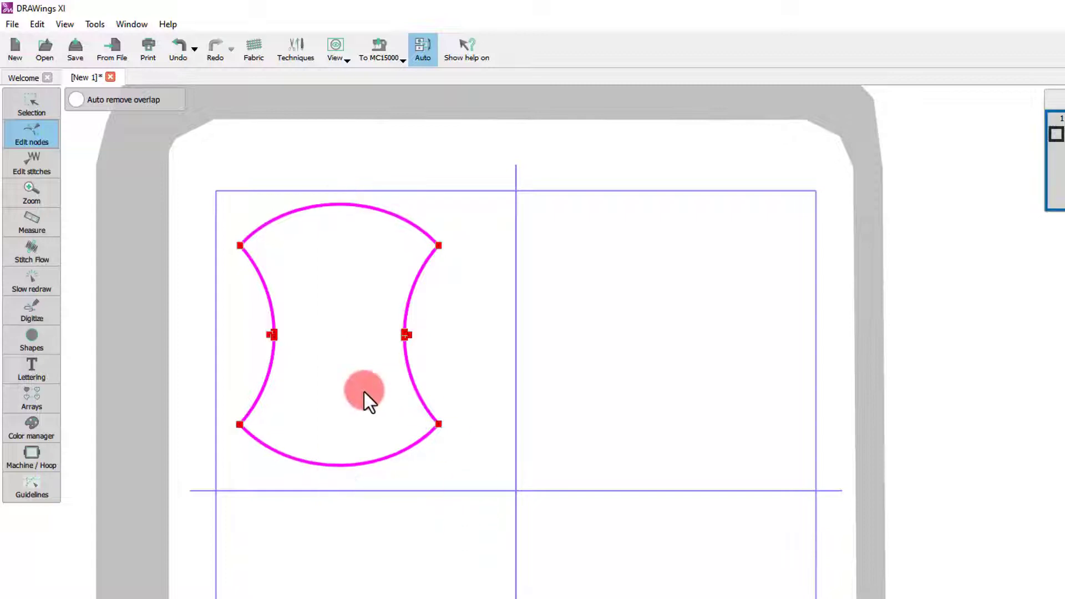
drag(228, 318, 442, 364)
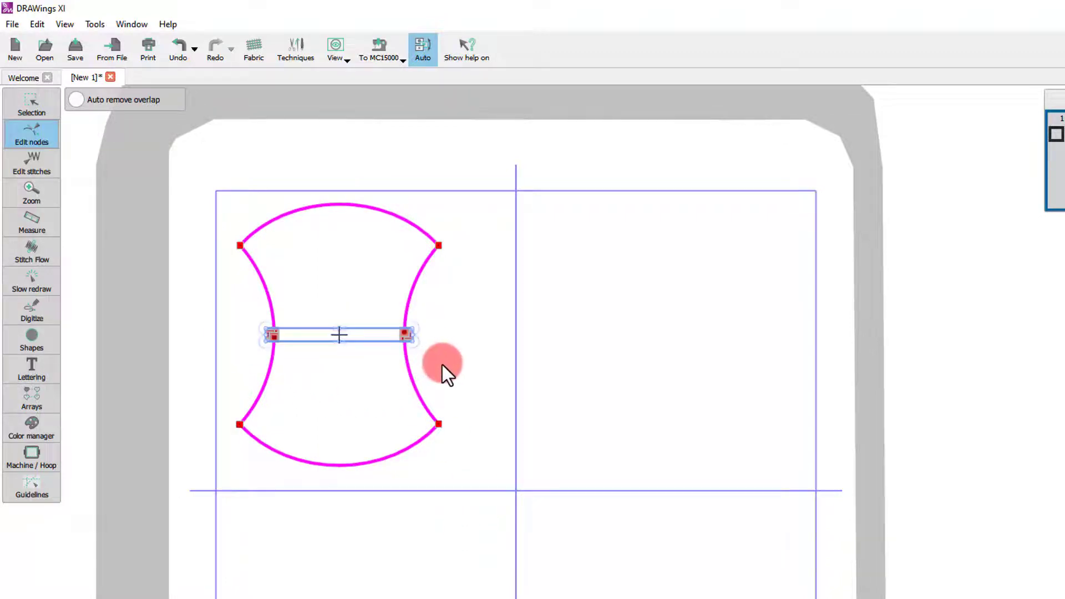
key(Delete)
Step: Scale the apple core shape proportionally, first trying a width of 20 mm and finally setting it to 12 mm
click(29, 107)
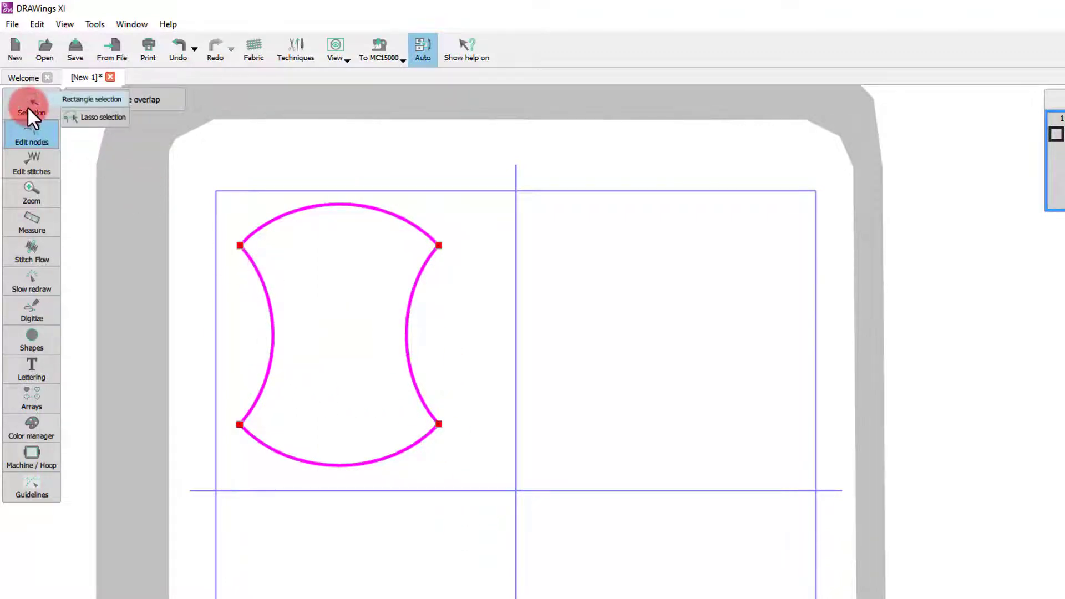
click(289, 307)
scroll(335, 291, up, 1)
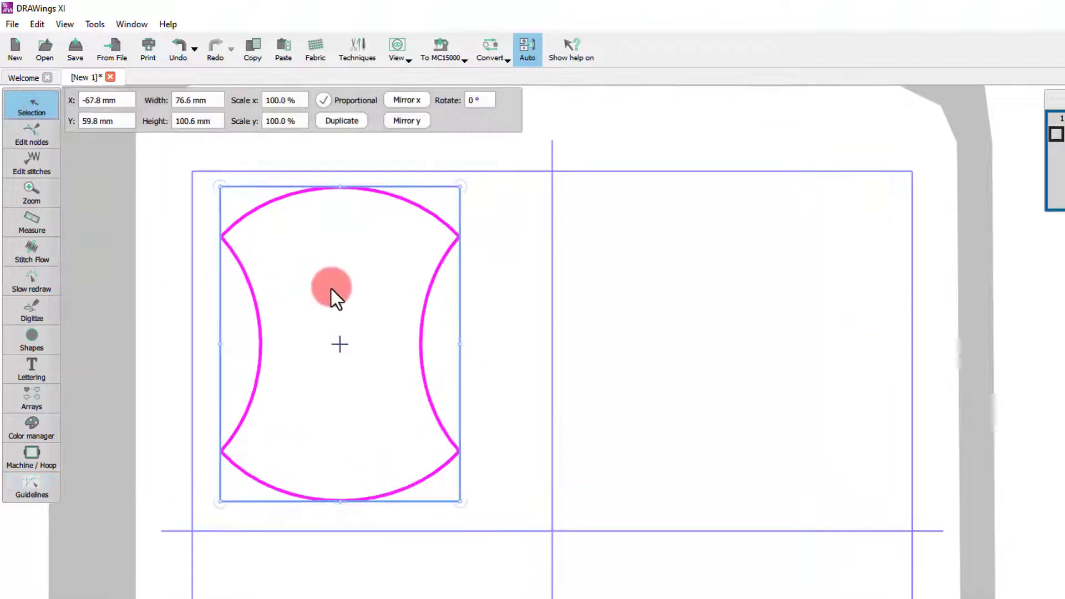
double_click(184, 100)
text(20)
key(Return)
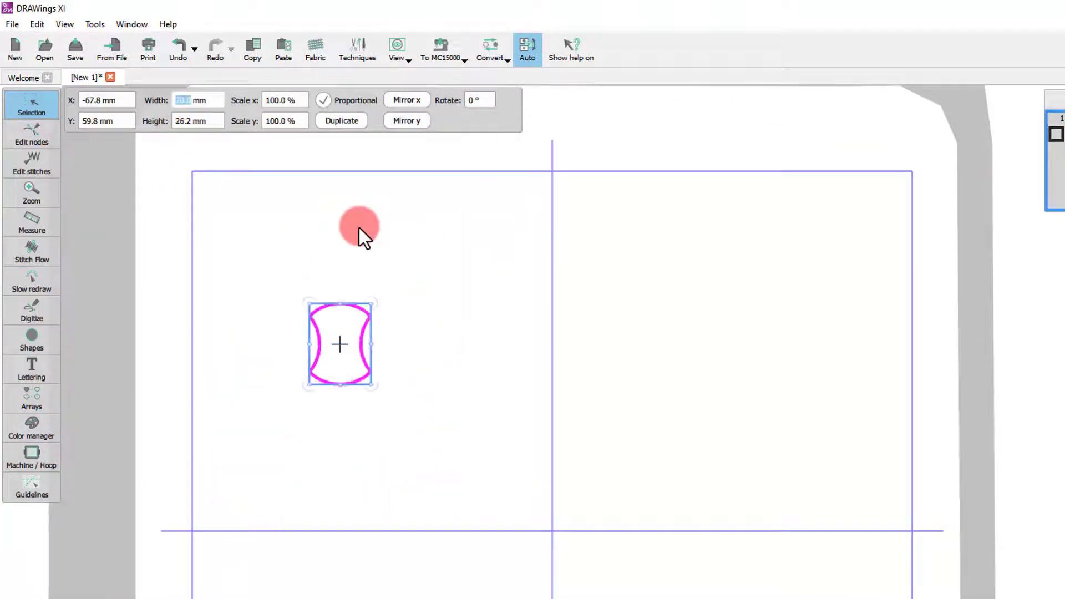
text(12)
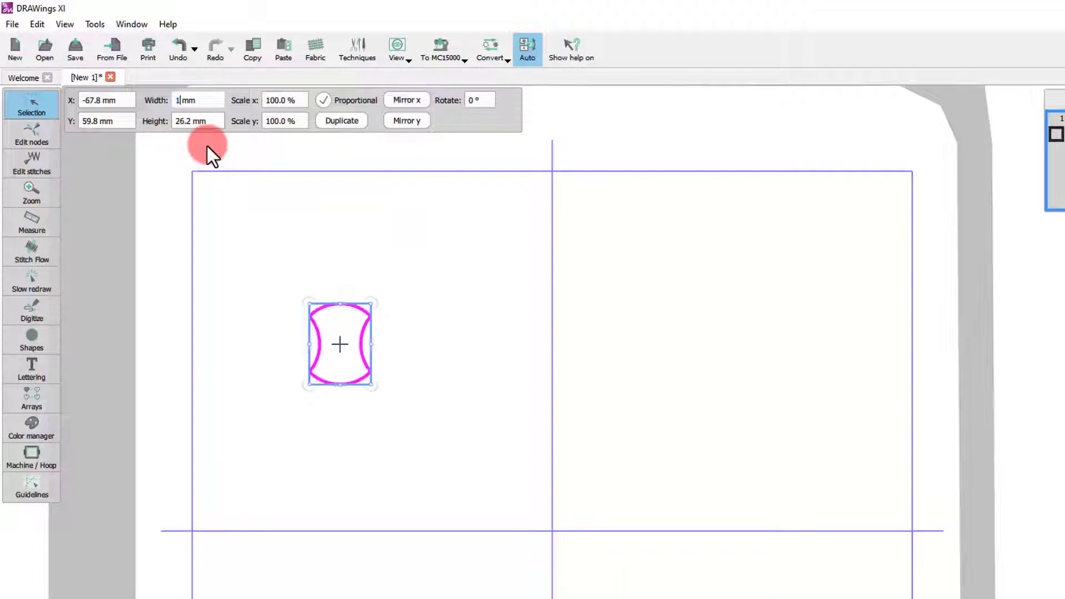
key(Return)
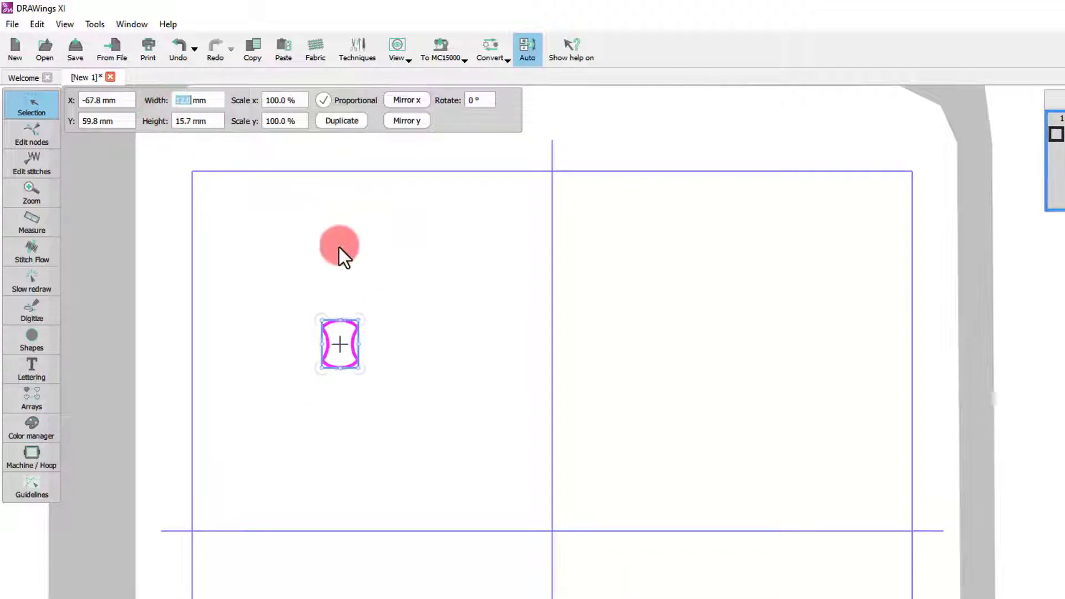
Step: Move the apple core shape into the upper-left corner of the hoop's sewing area, at about X -104.2 mm, Y 104.0 mm
click(350, 351)
click(346, 368)
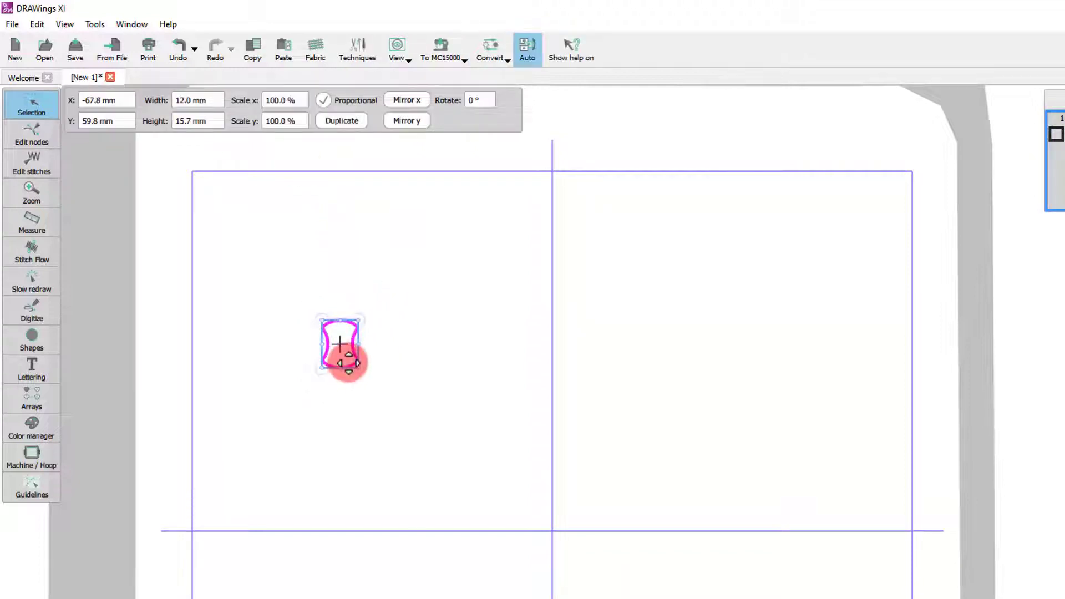
drag(349, 363, 234, 226)
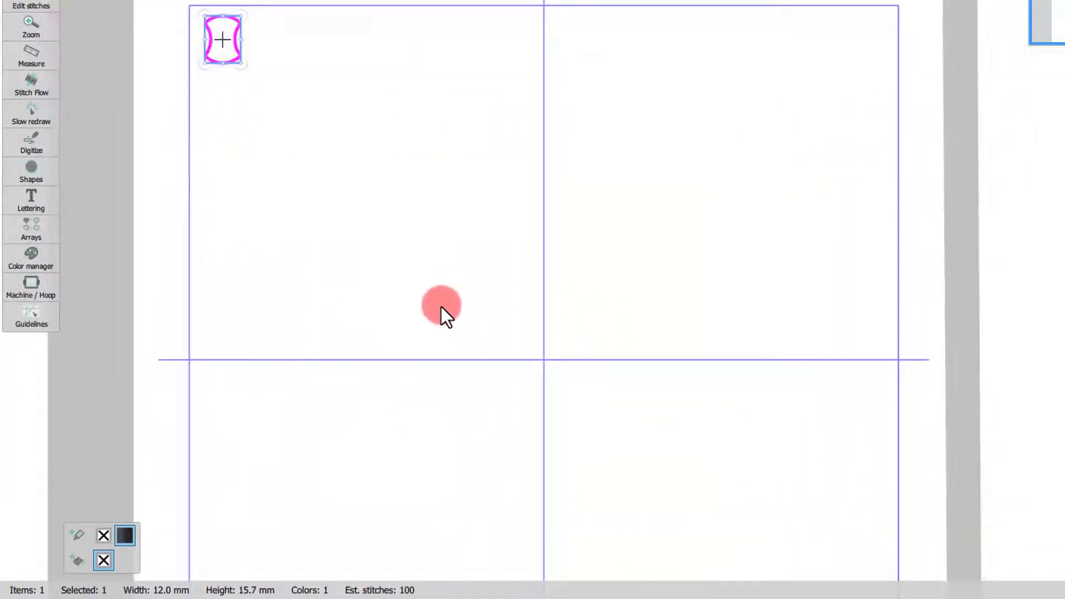
Step: Fill the apple core shape with a salmon red from the RGB palette and remove its outline
click(80, 564)
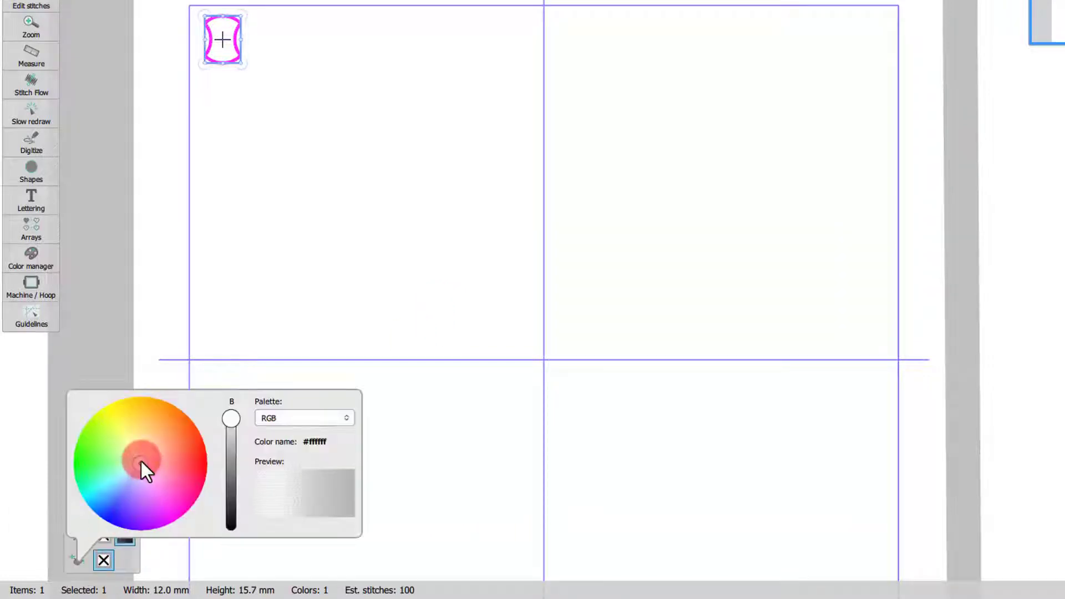
drag(141, 461, 180, 454)
click(338, 364)
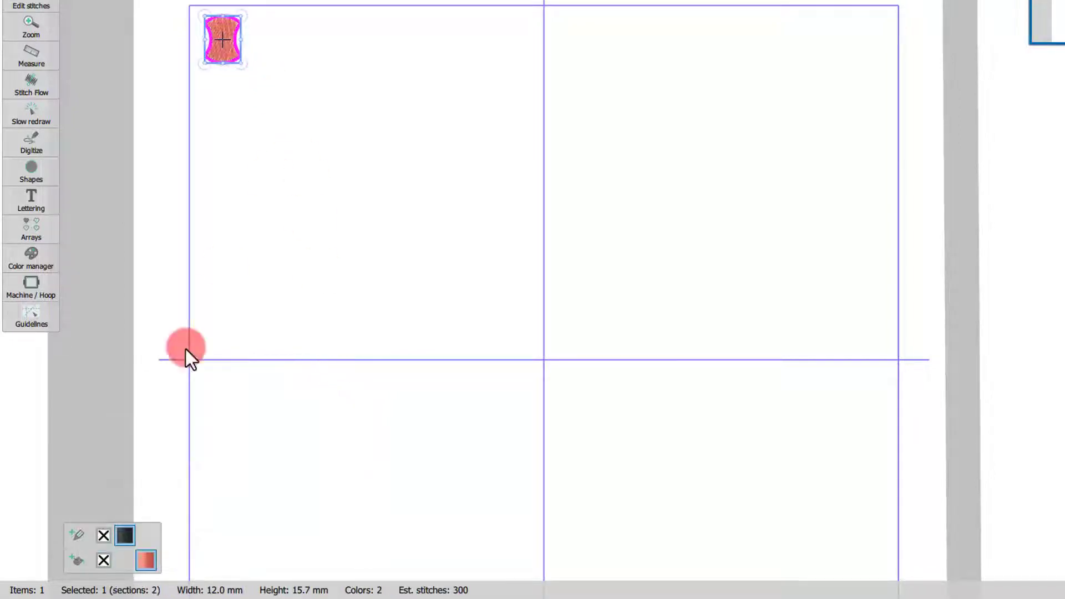
click(103, 536)
click(284, 152)
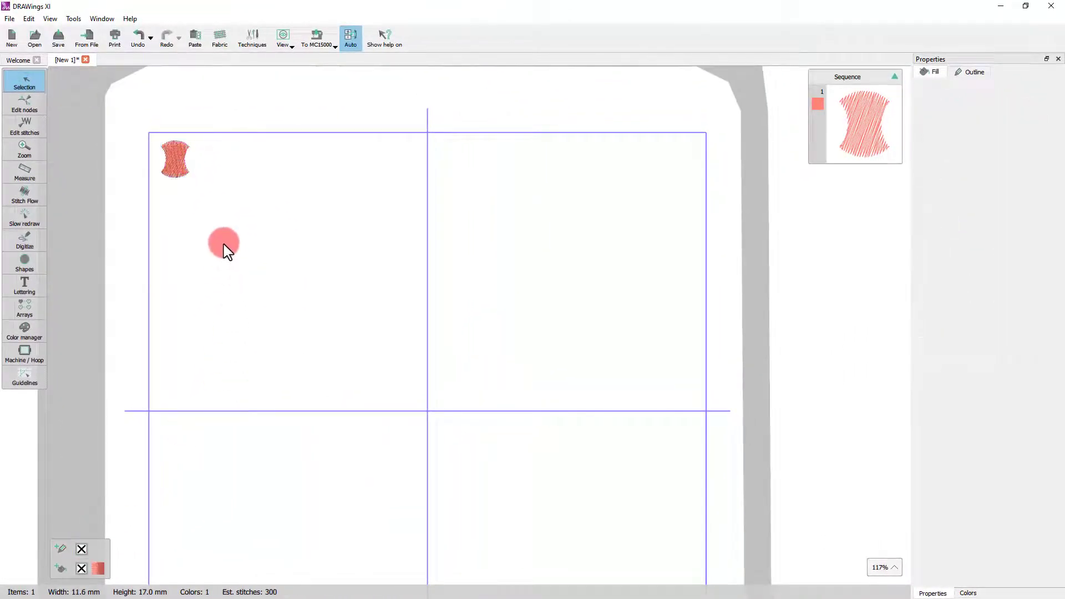
Step: Draw a rectangle about 211 x 92 mm in the lower half of the hoop and fill it with the apple core's salmon red
scroll(229, 199, down, 2)
click(37, 266)
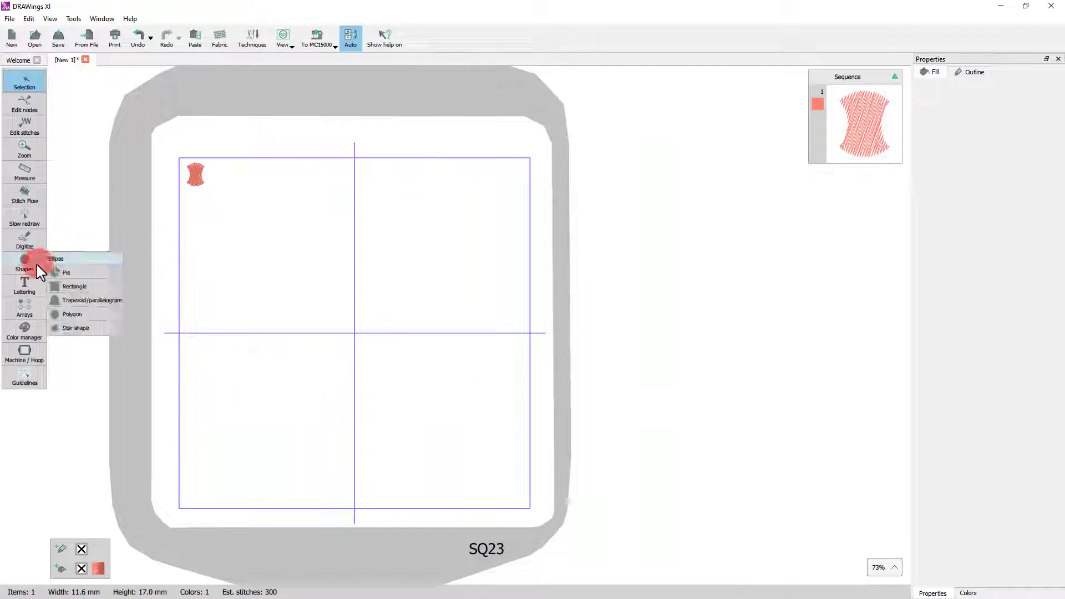
click(65, 286)
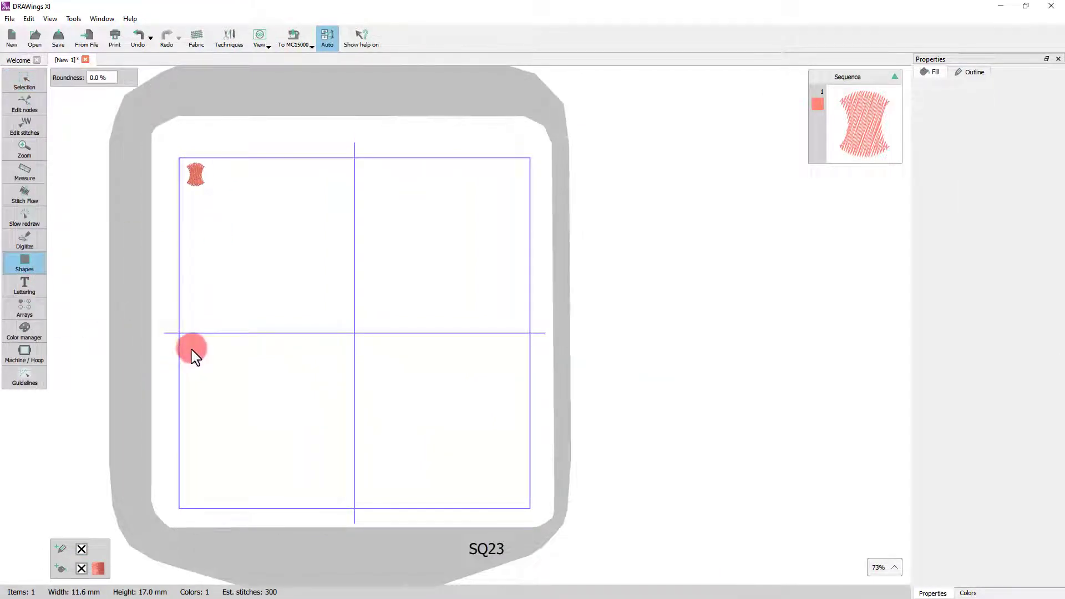
drag(191, 349, 514, 487)
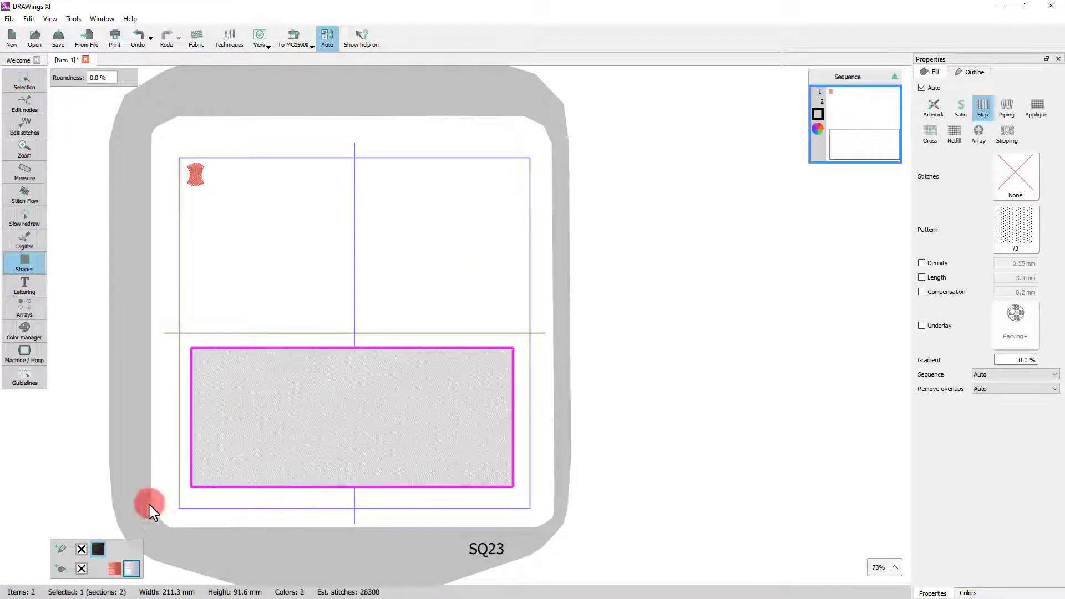
click(114, 568)
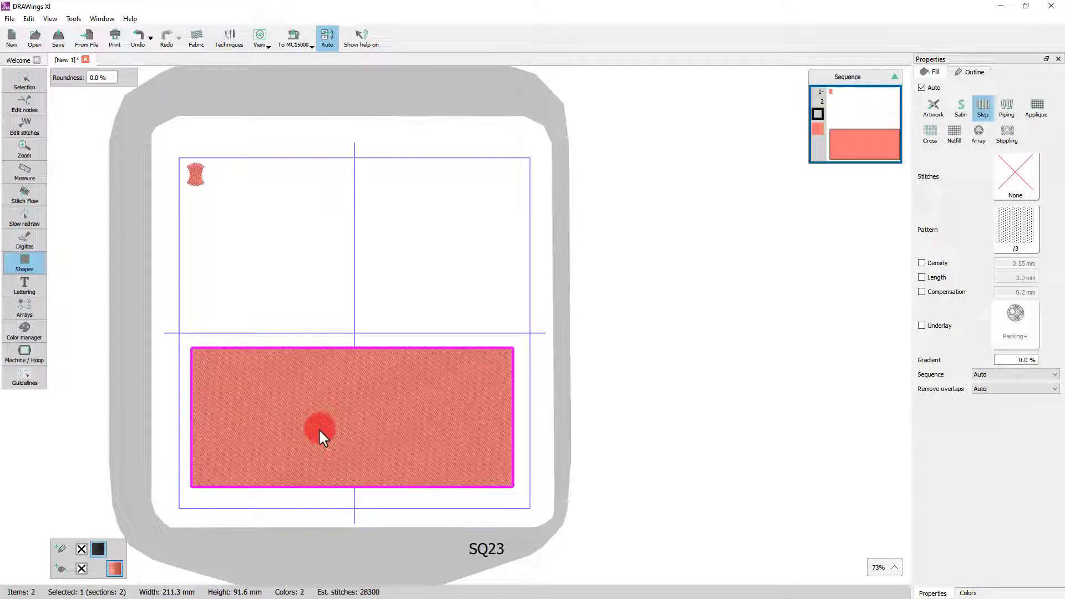
Step: Add the lettering SUMMER in font xpg173 at size 50 near the bottom of the salmon rectangle
click(23, 284)
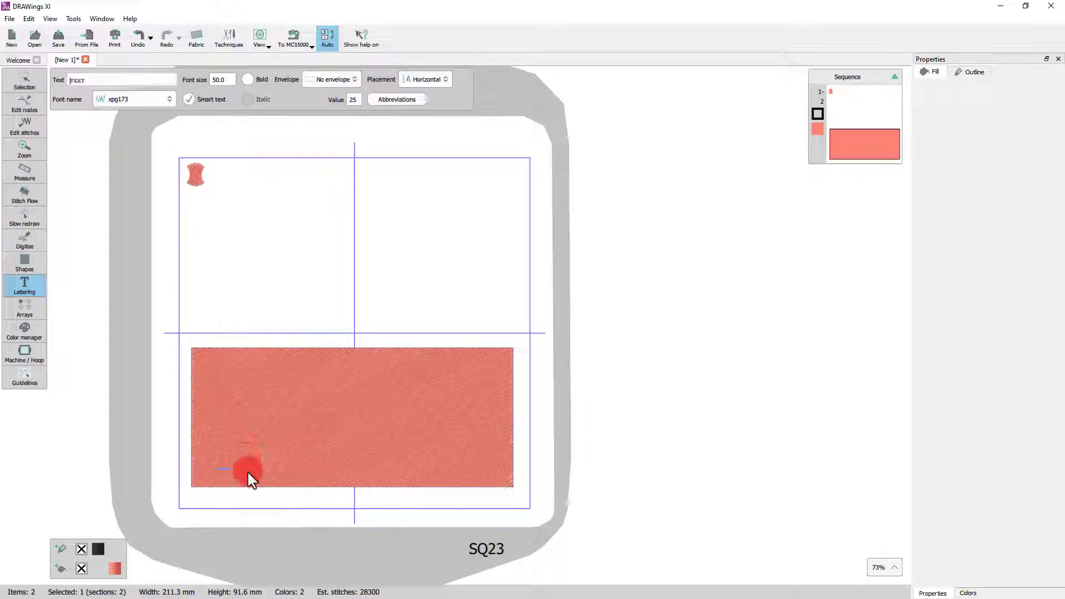
click(126, 98)
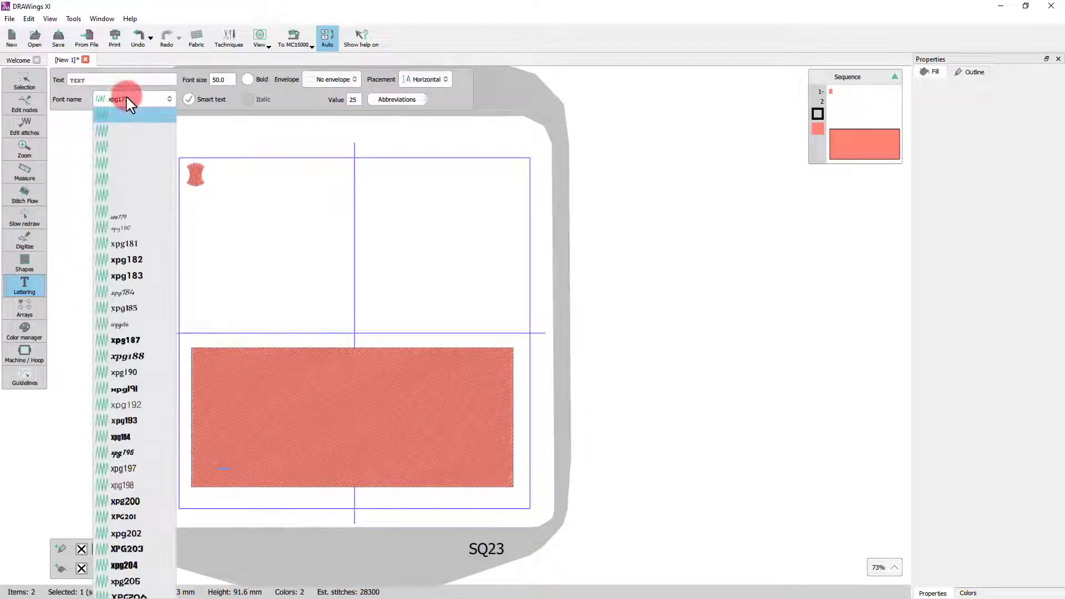
click(125, 95)
click(109, 81)
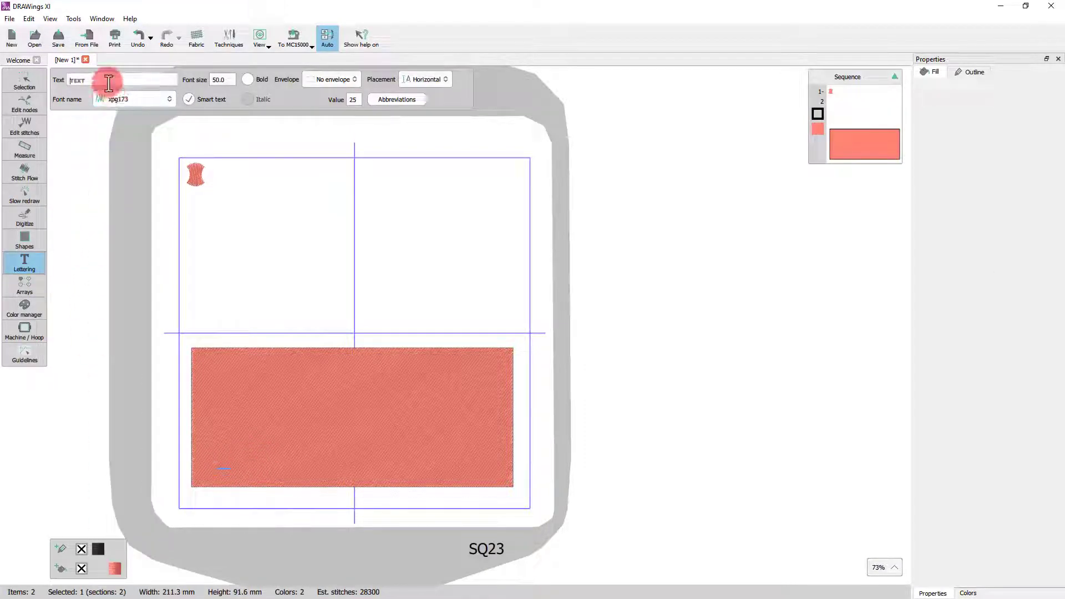
text(SUMM)
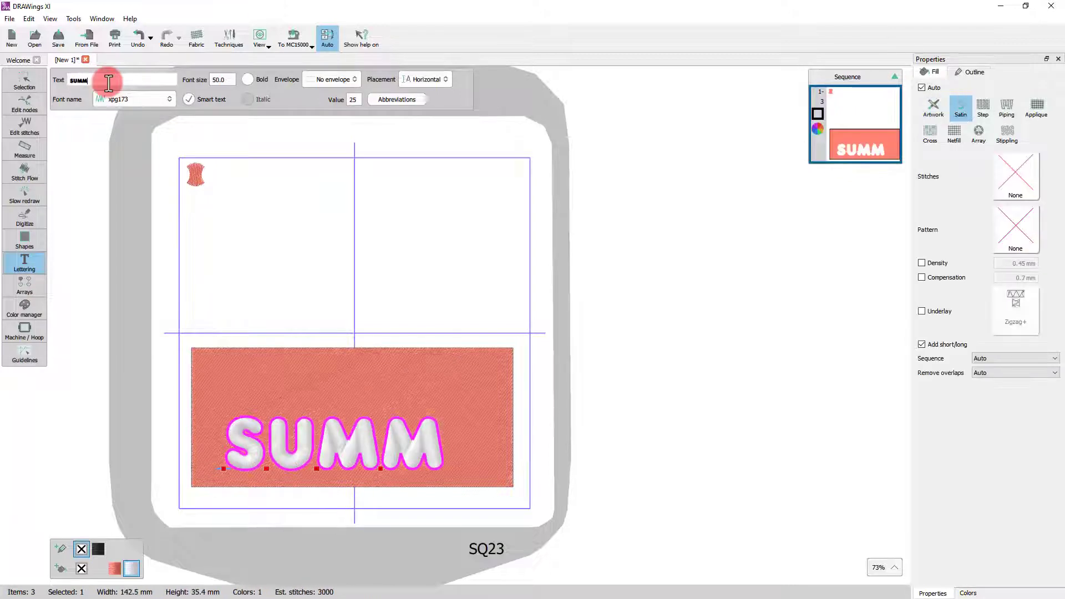
text(ER)
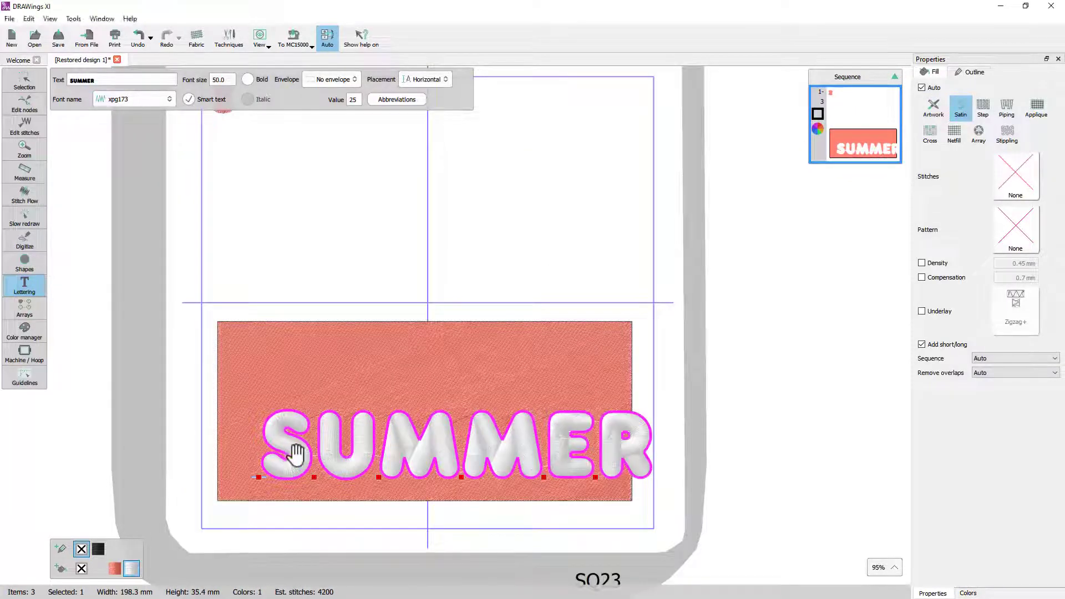
Step: Stretch the SUMMER lettering to about 47 mm high and centre it on the rectangle
mouse_move(299, 459)
mouse_down()
mouse_move(270, 423)
mouse_move(271, 434)
mouse_up()
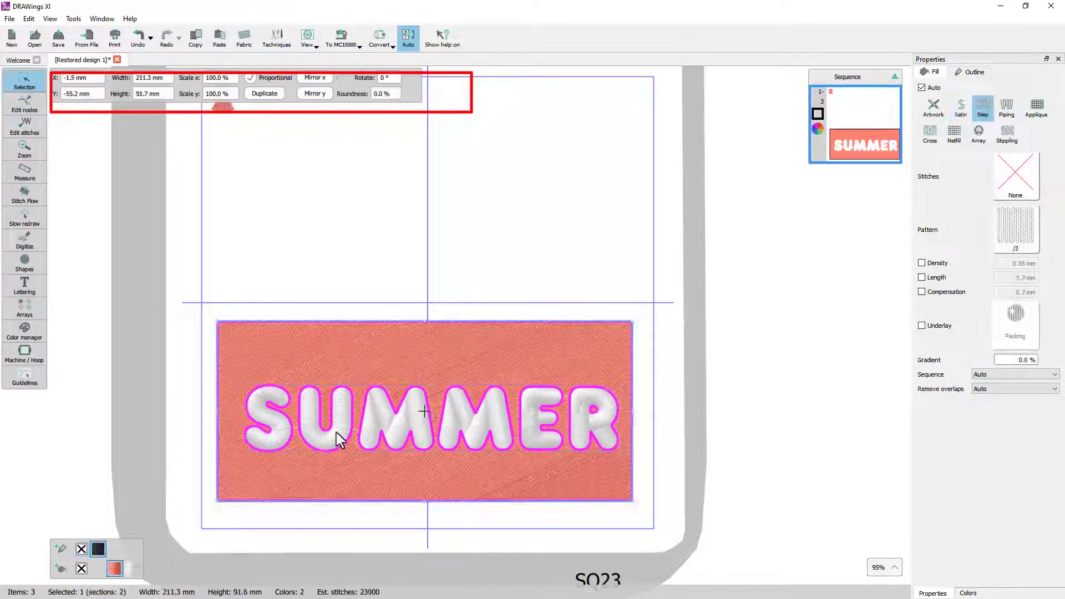
click(340, 440)
drag(430, 387, 430, 360)
drag(409, 418, 404, 422)
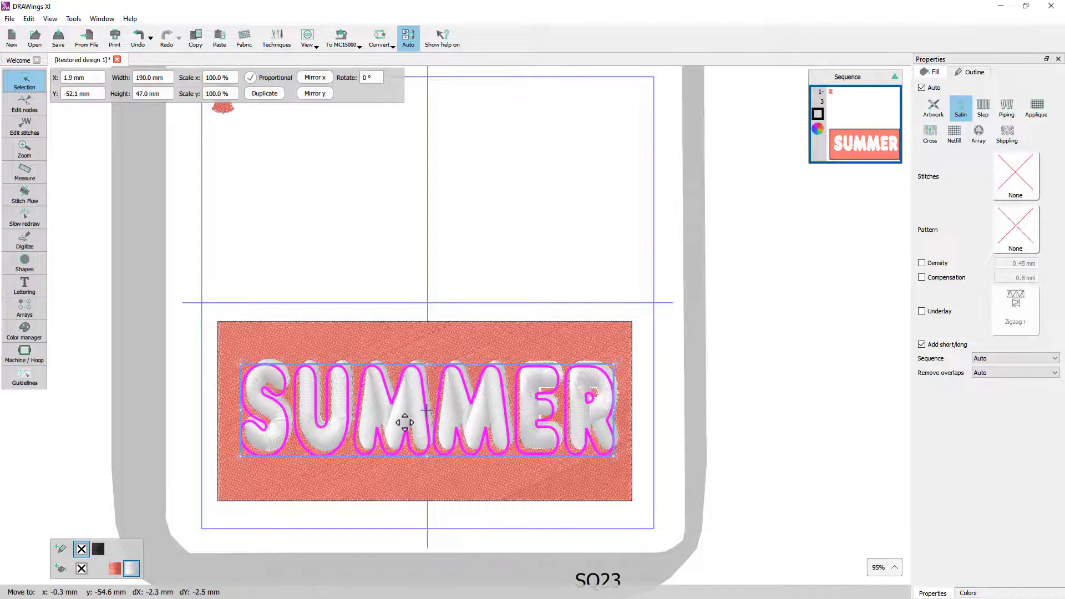
click(476, 485)
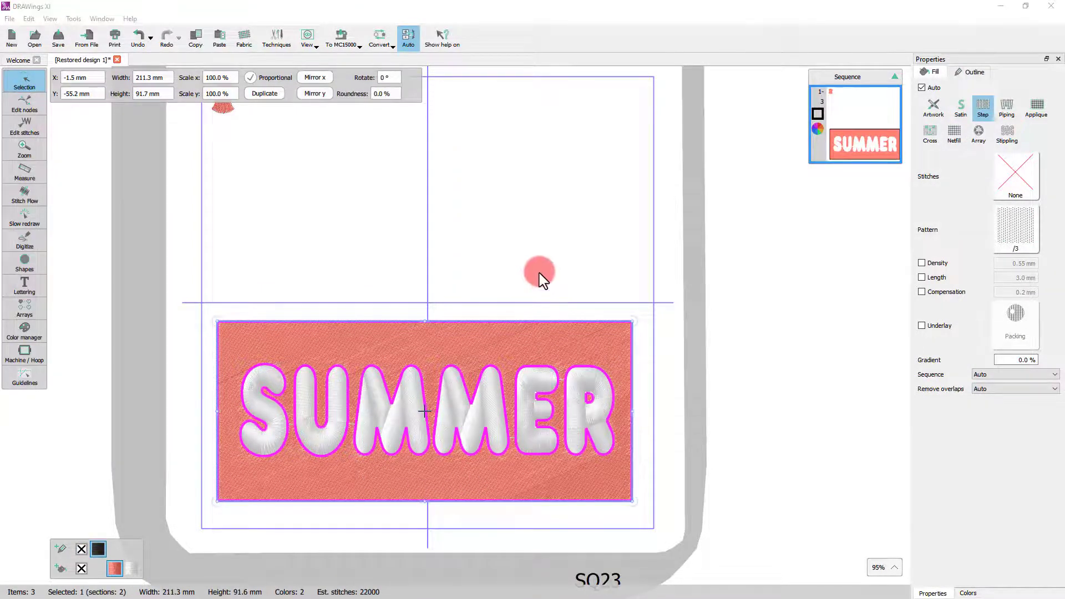
Step: Start a rectangular array of the apple core shape with 6 horizontal and 2 vertical copies
scroll(539, 275, up, 2)
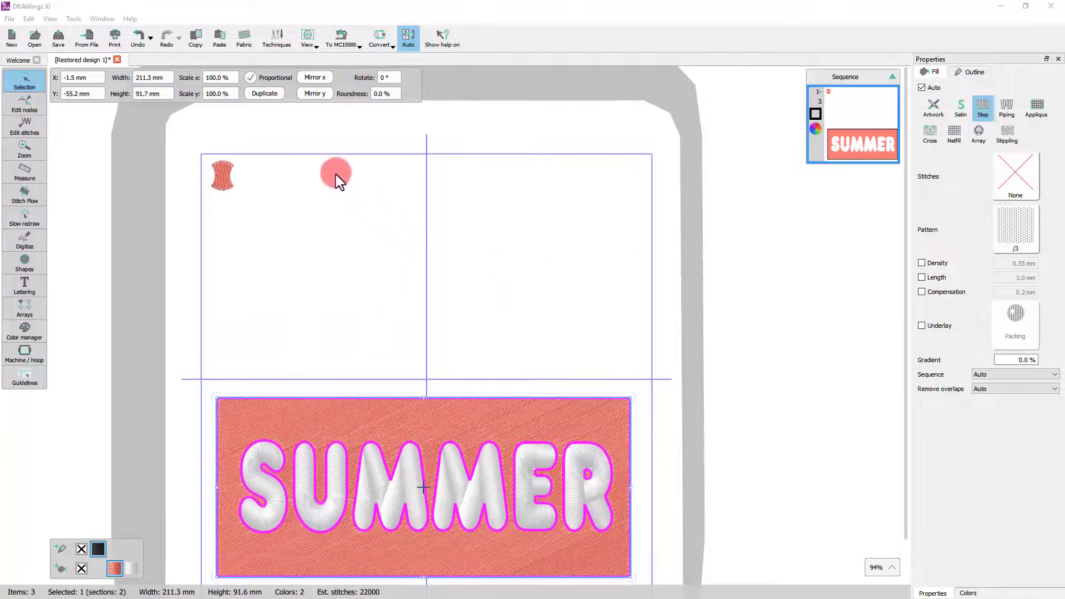
scroll(335, 180, up, 3)
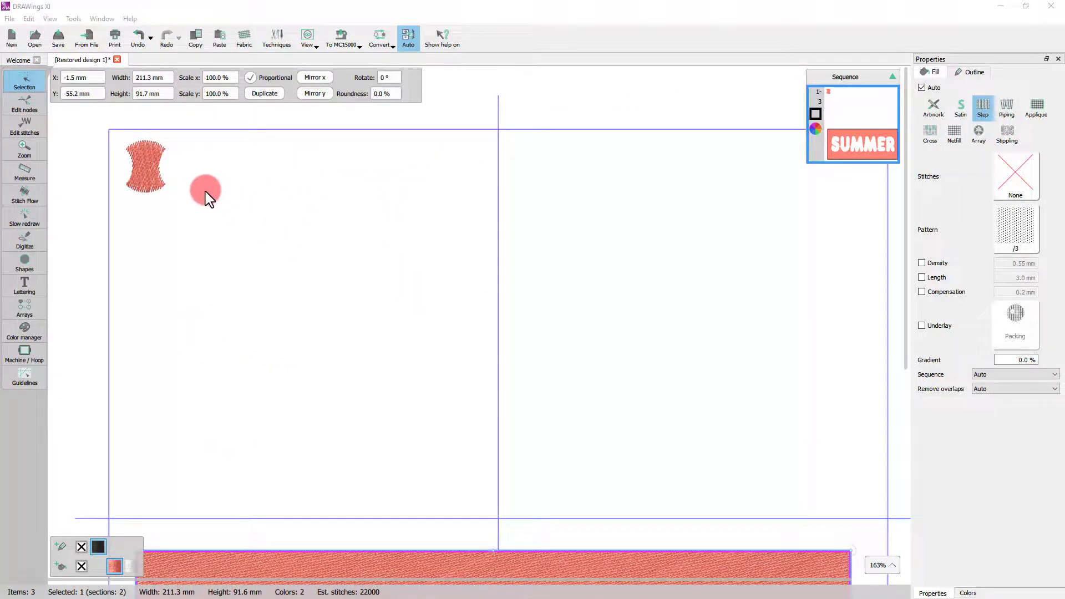
click(149, 169)
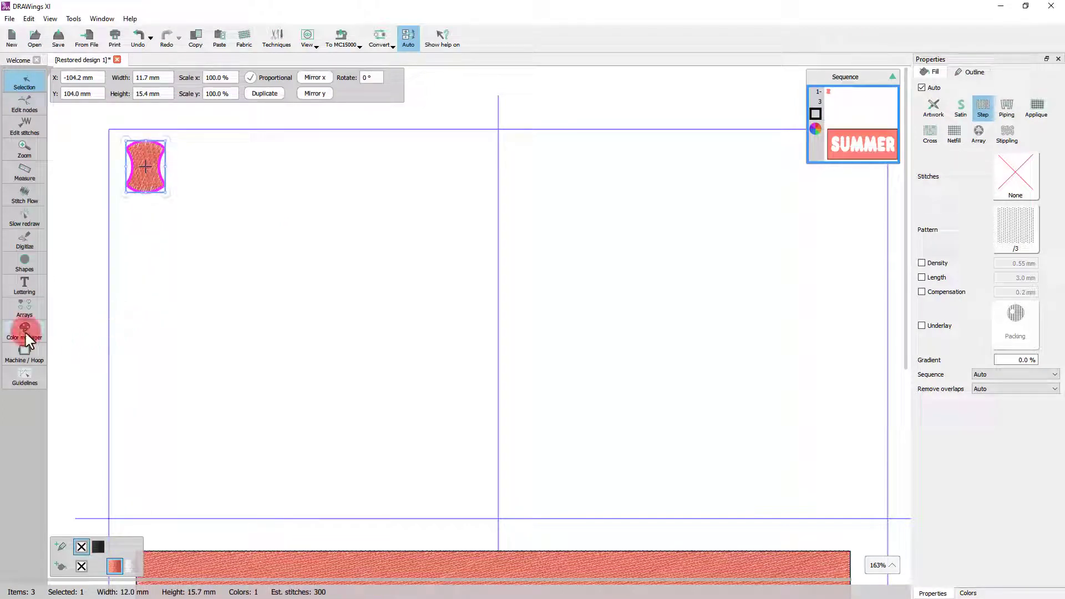
click(25, 307)
click(55, 304)
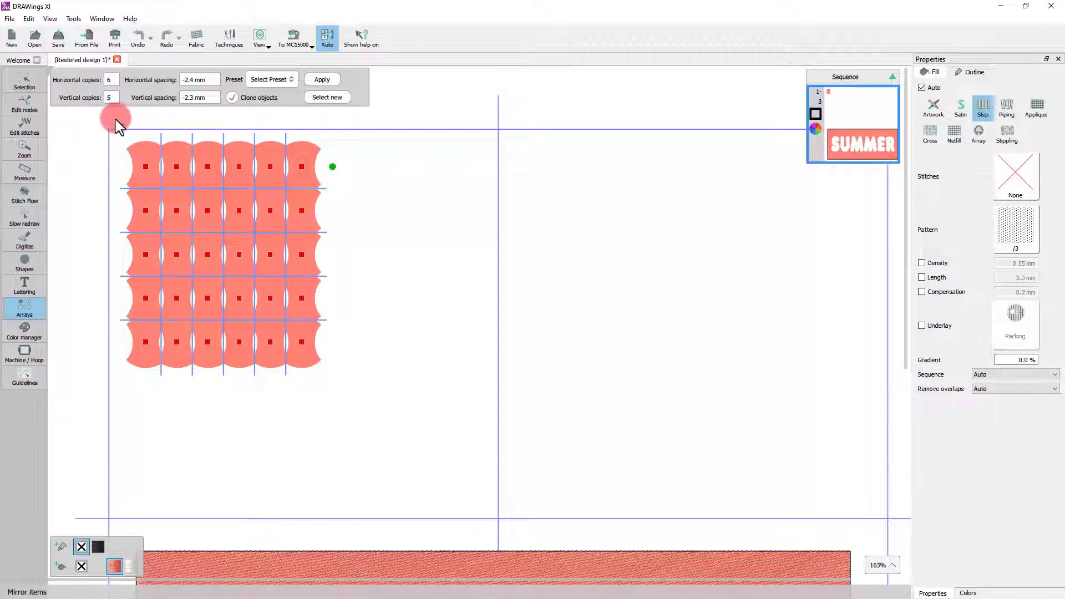
drag(113, 99, 97, 98)
text(2)
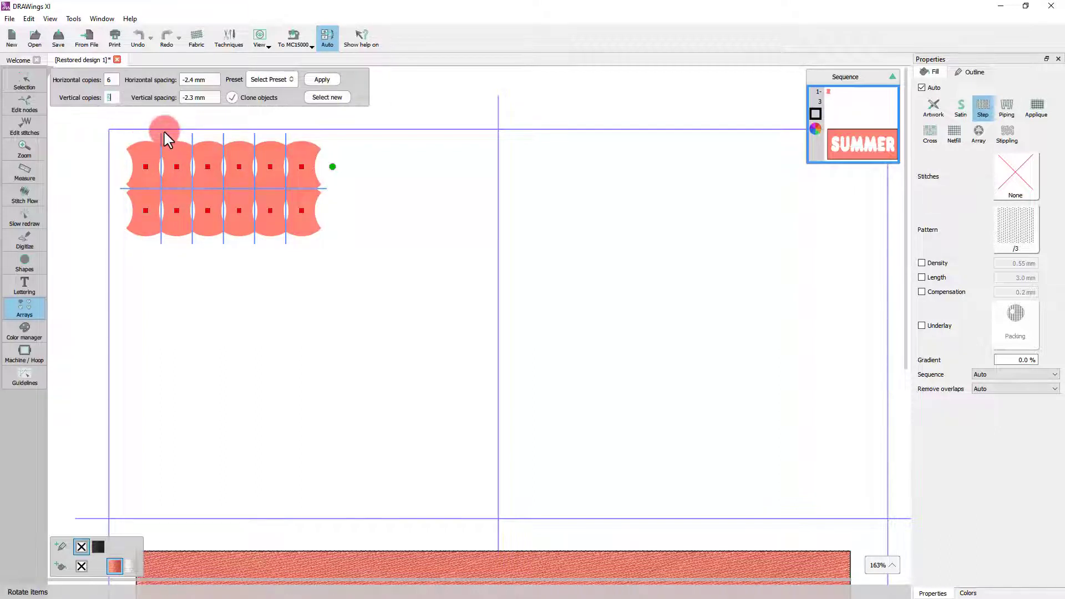
Step: Rotate alternate apple cores in the array: the second, fourth and sixth in the top row, the first, third and fifth in the bottom row
scroll(163, 130, up, 2)
click(183, 166)
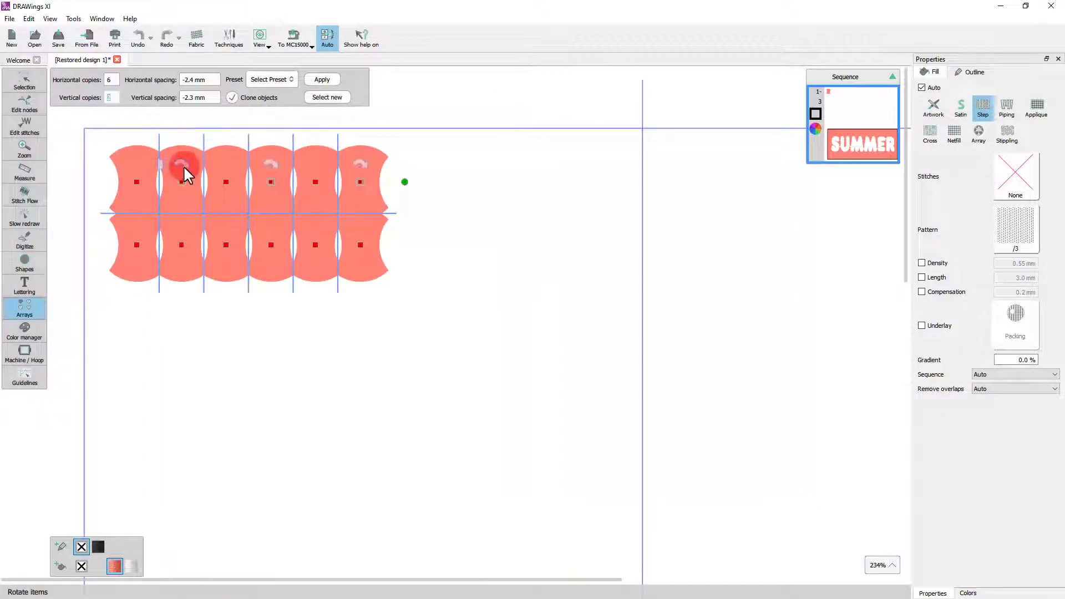
click(183, 166)
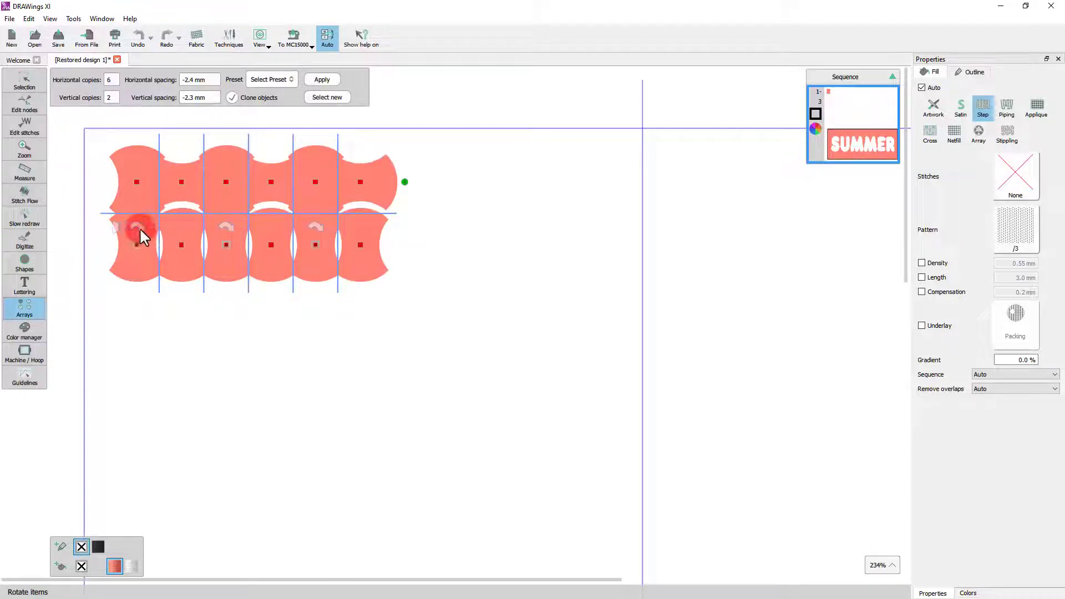
click(142, 234)
Step: Adjust the array spacing to 0.0 mm horizontally and -4.5 mm vertically so the apple cores interlock, and apply the array
mouse_move(182, 245)
mouse_down()
mouse_move(194, 245)
mouse_move(192, 234)
mouse_up()
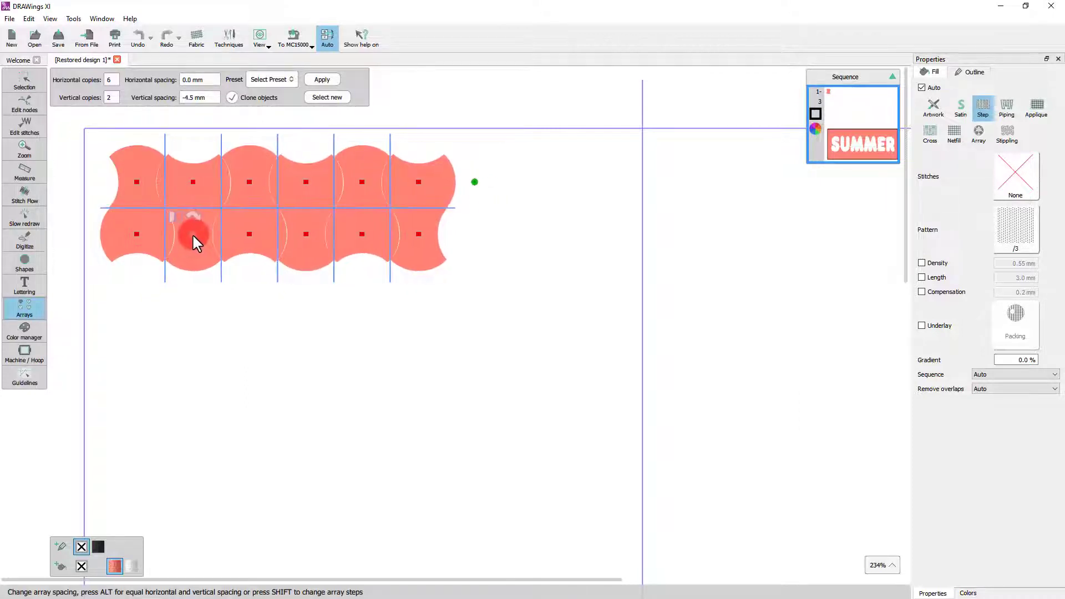
click(308, 85)
click(321, 81)
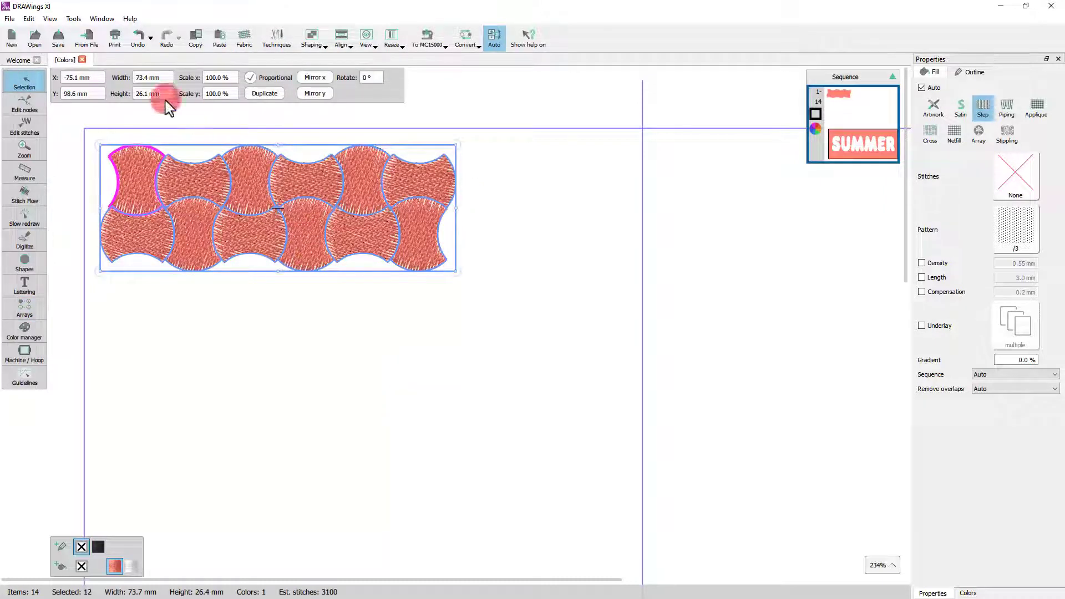
Step: Open [colors2.Draw from the recent designs and copy its ring of eight inner coloured circles
click(19, 60)
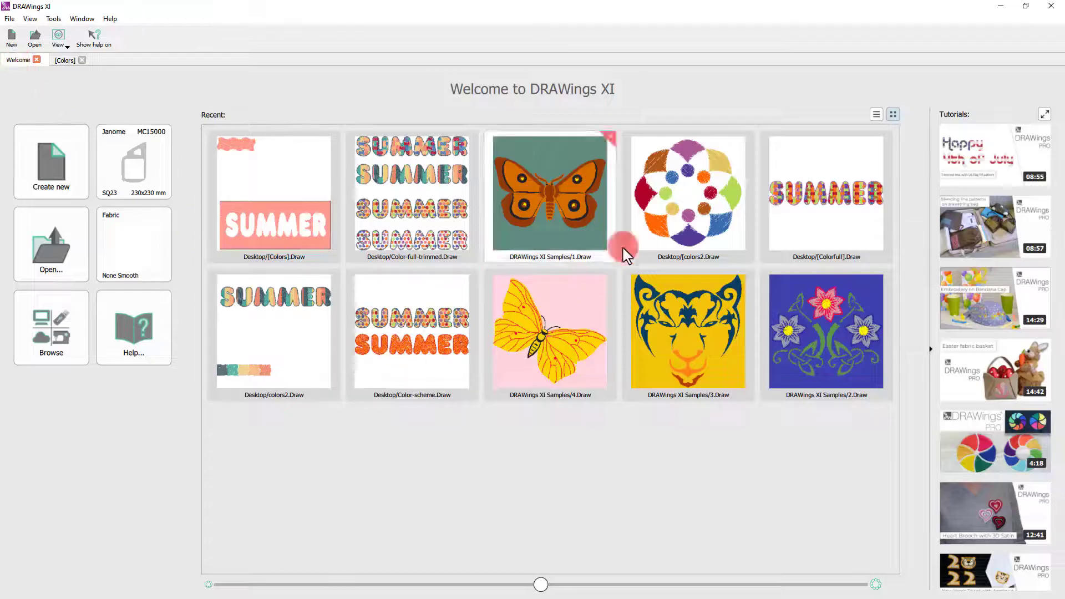
click(703, 195)
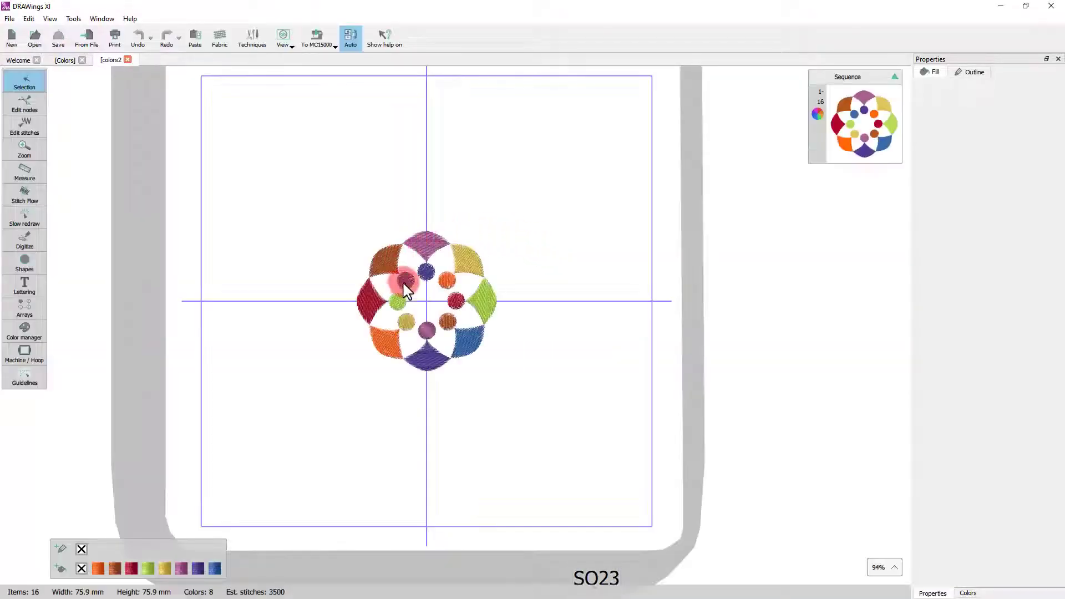
click(404, 283)
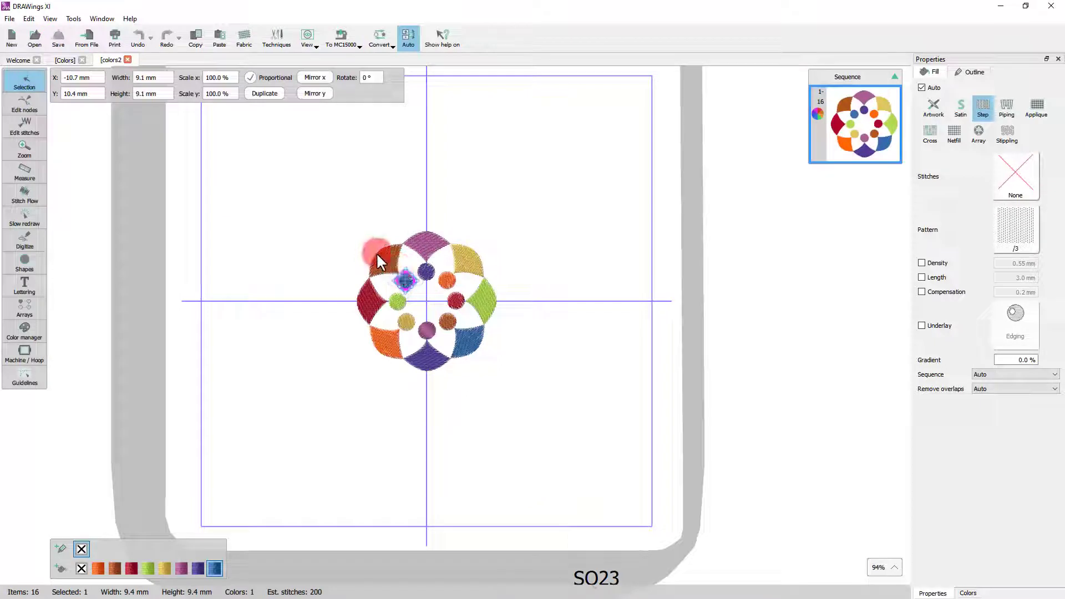
drag(380, 255, 463, 341)
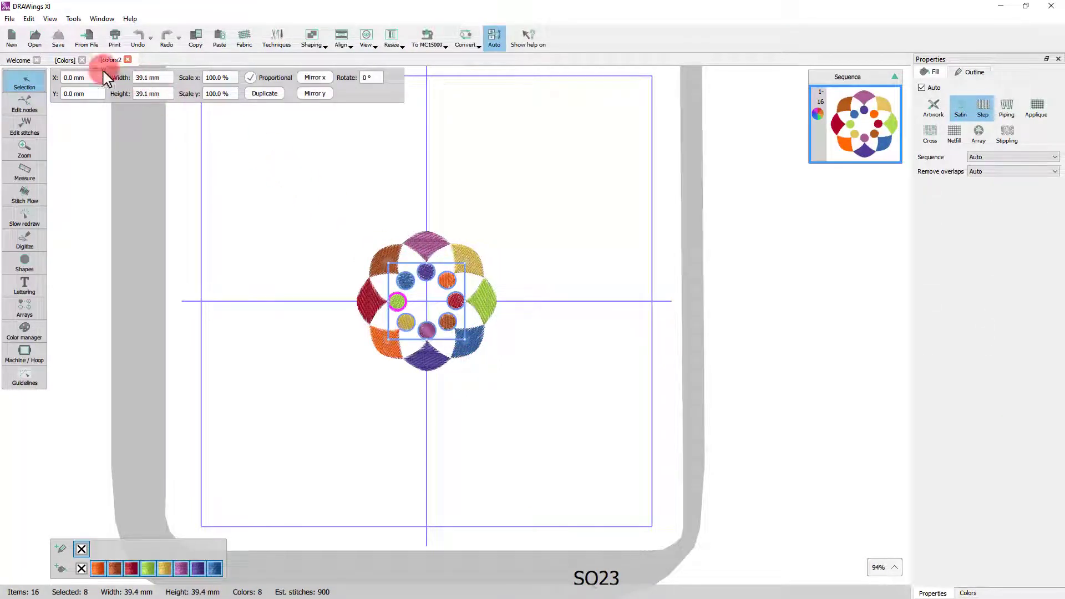
Step: Paste the eight coloured circles into the [Colors] design and place them just below the apple core array
click(68, 60)
click(274, 342)
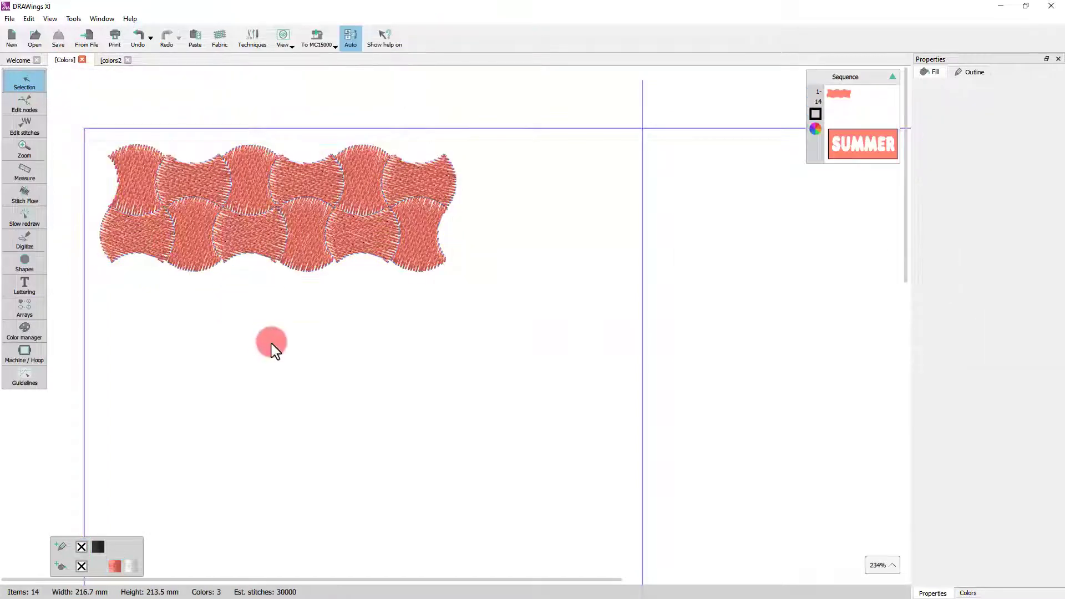
key(ctrl+v)
scroll(292, 372, down, 2)
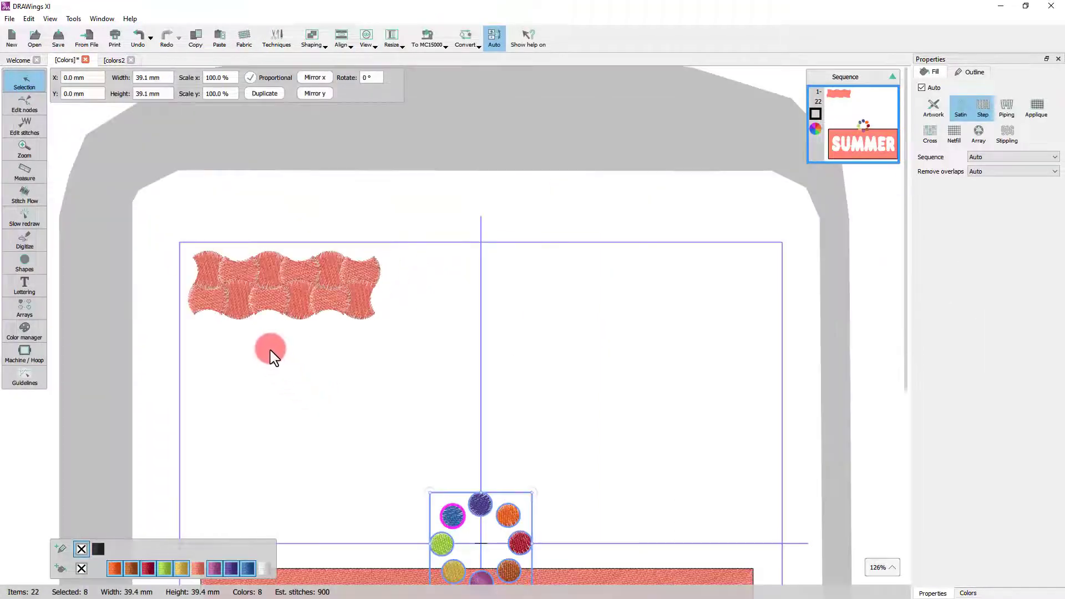
drag(465, 486, 289, 341)
click(432, 452)
Step: Recolour the first three apple cores of the top row dark red, golden yellow and purple from the design's colours
click(207, 274)
click(147, 569)
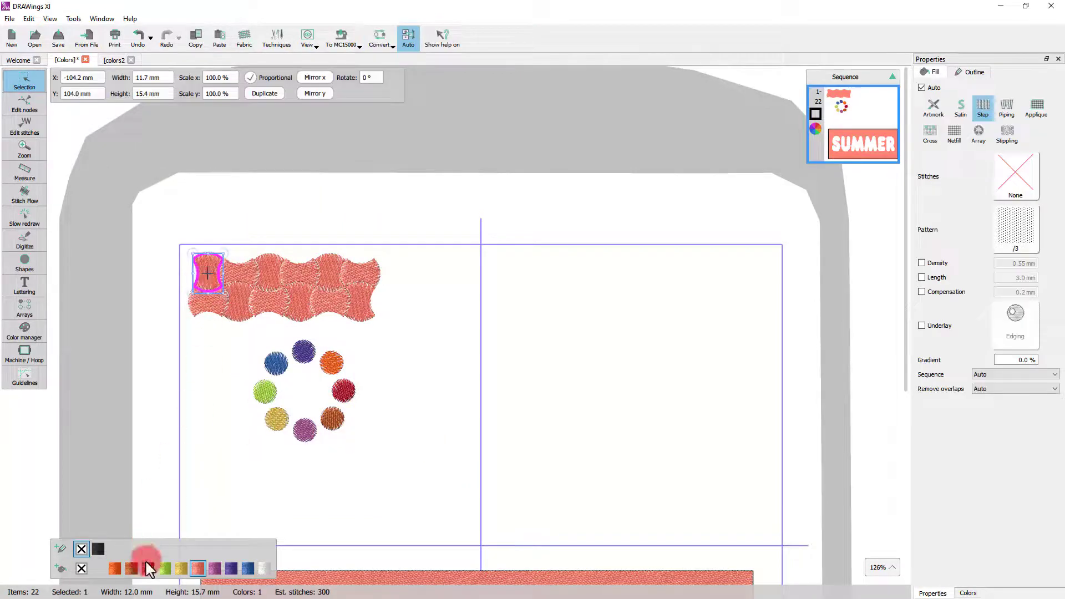
click(194, 366)
click(242, 275)
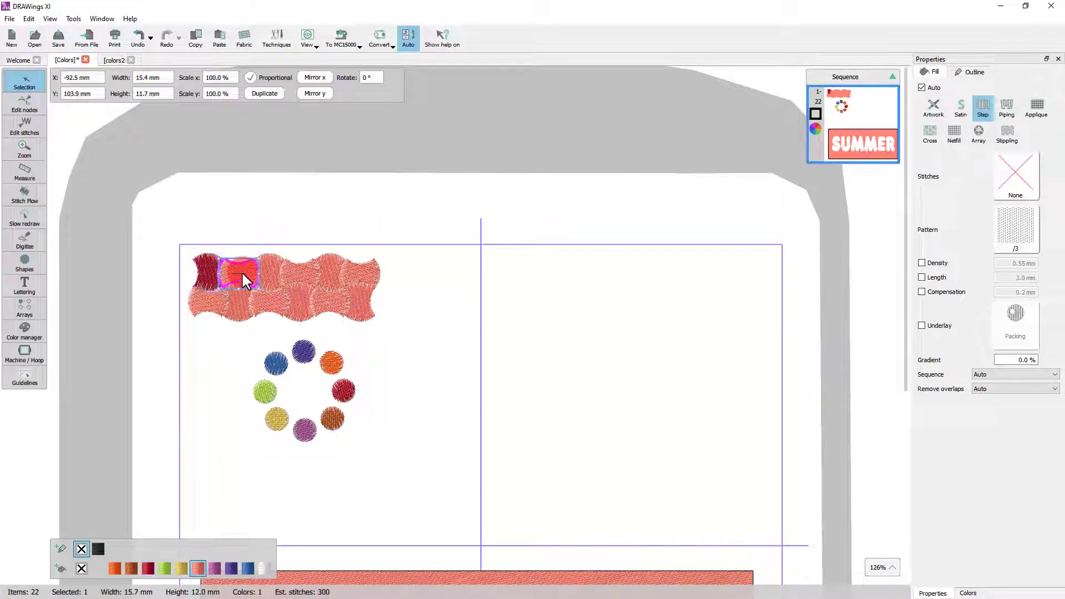
click(182, 568)
click(276, 282)
click(215, 568)
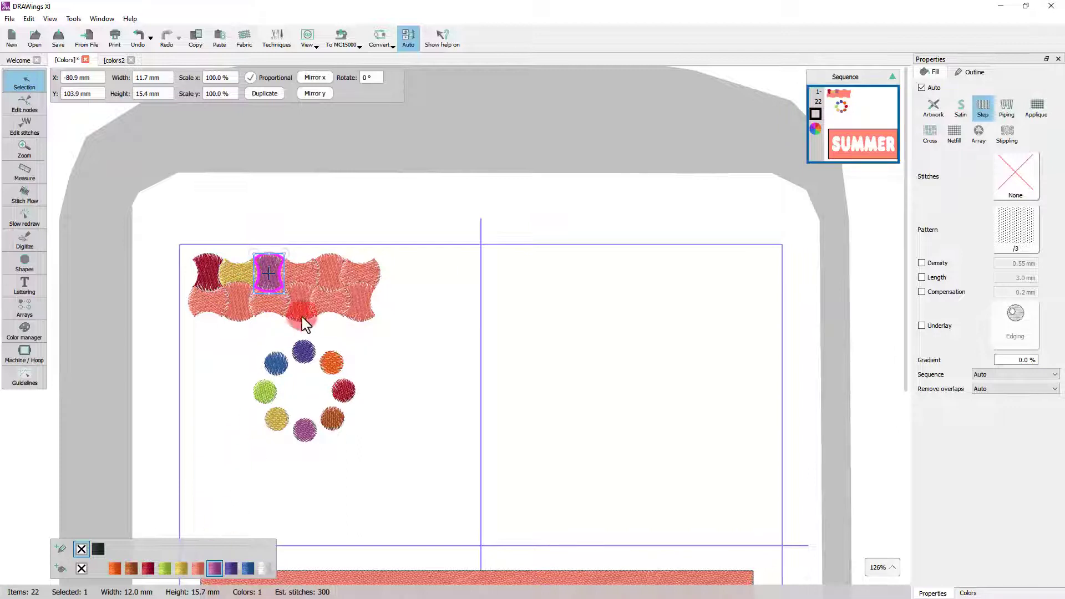
Step: Recolour the last three apple cores of the top row lime green, brown and blue from the design's colours
click(311, 272)
click(165, 568)
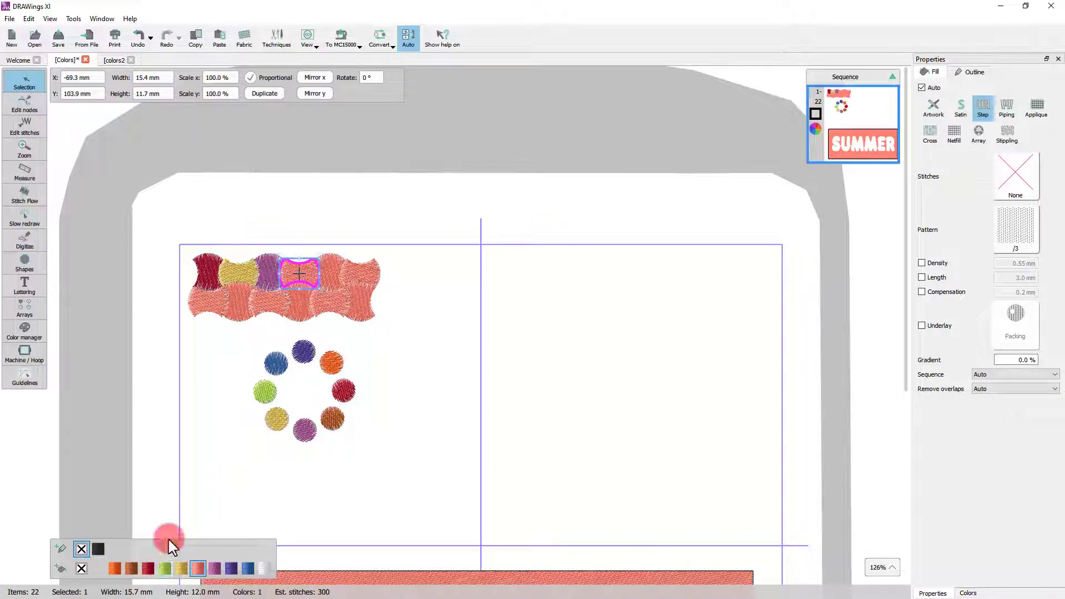
click(334, 281)
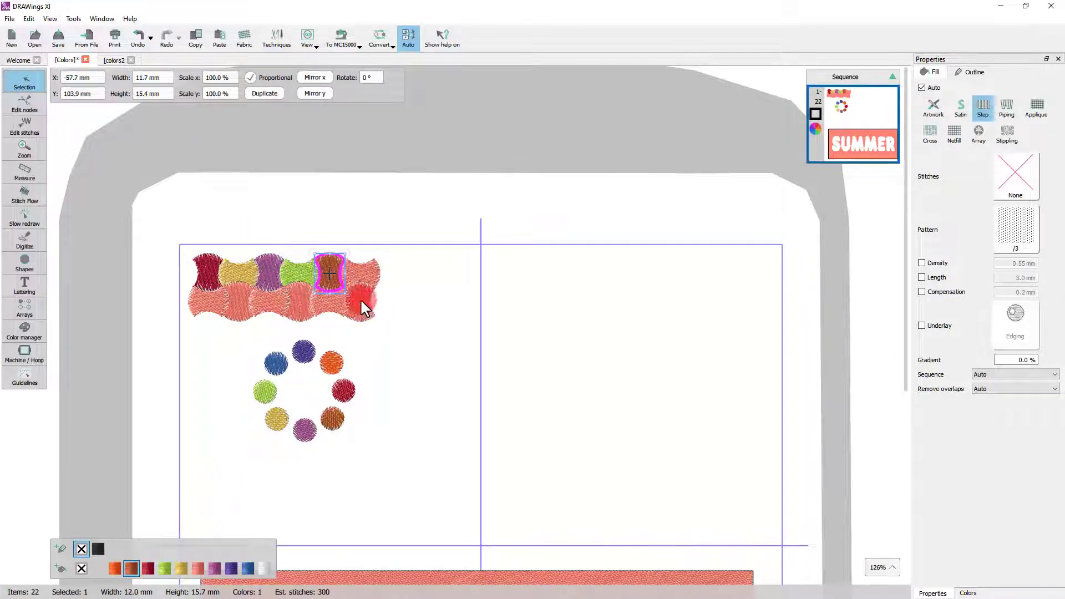
click(362, 282)
click(248, 568)
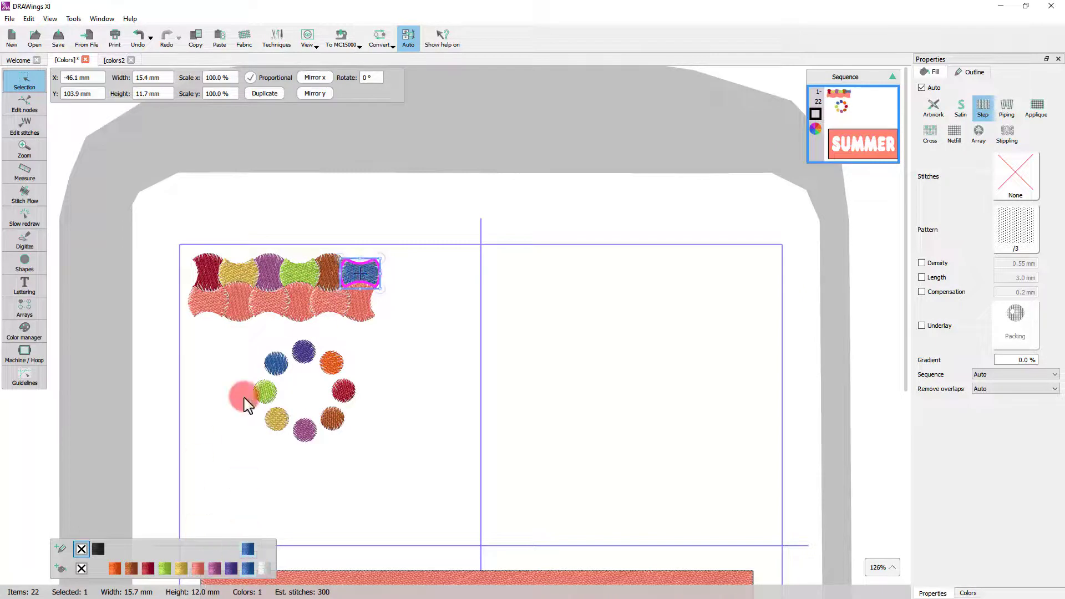
Step: Recolour the first three apple cores of the bottom row dark violet, brown and blue from the design's colours
click(210, 303)
click(233, 571)
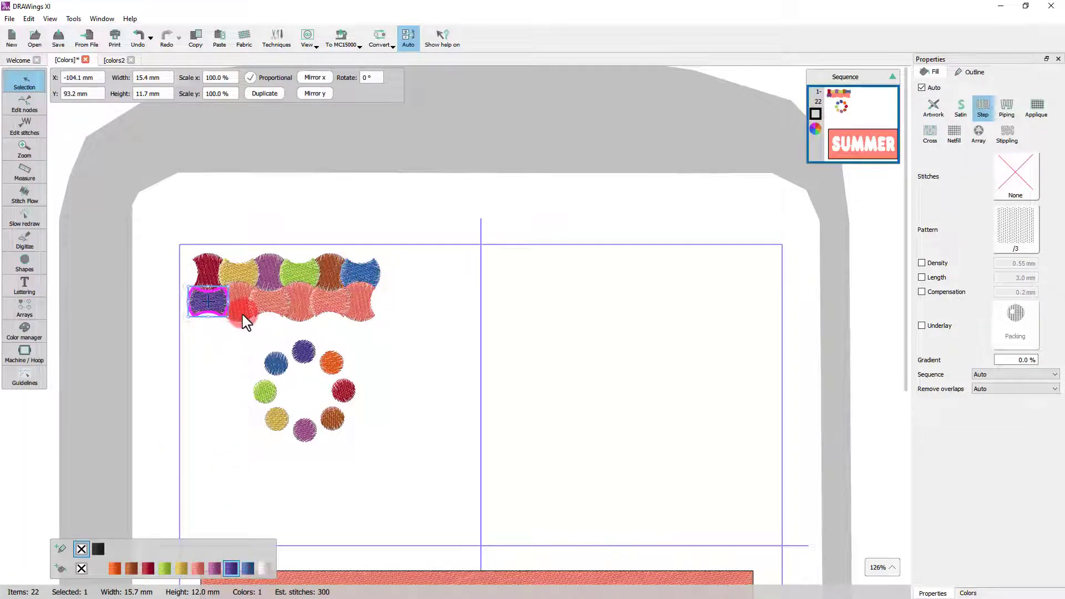
click(238, 303)
click(132, 568)
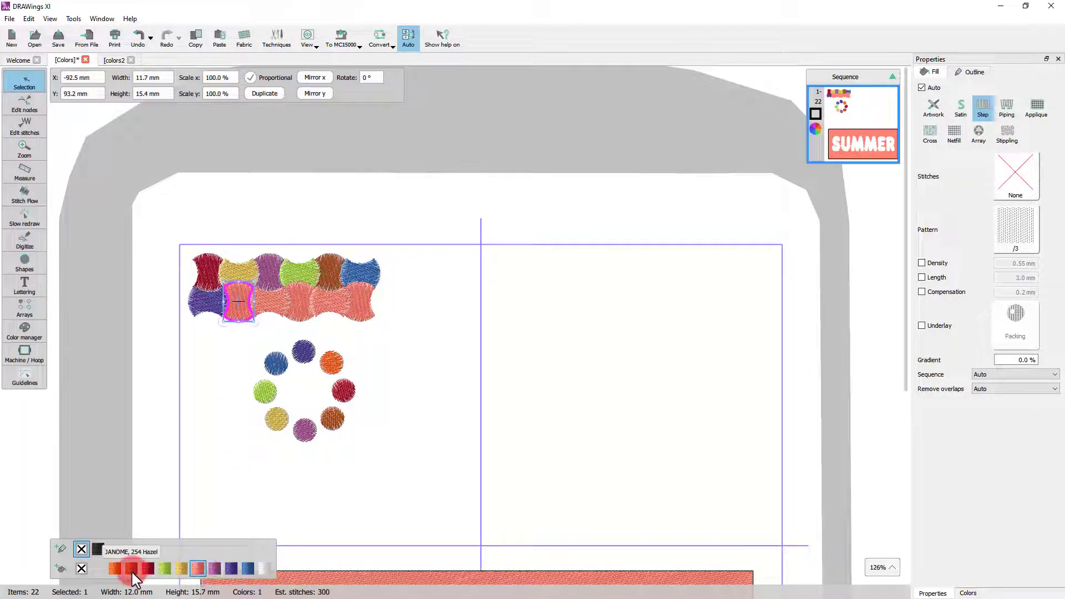
click(115, 568)
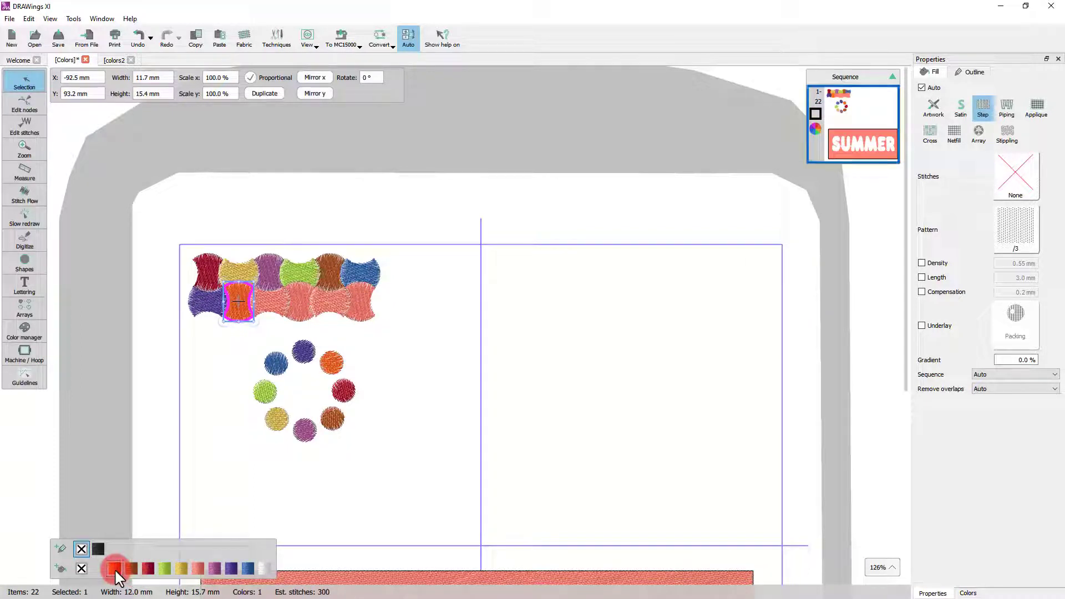
click(129, 571)
click(267, 302)
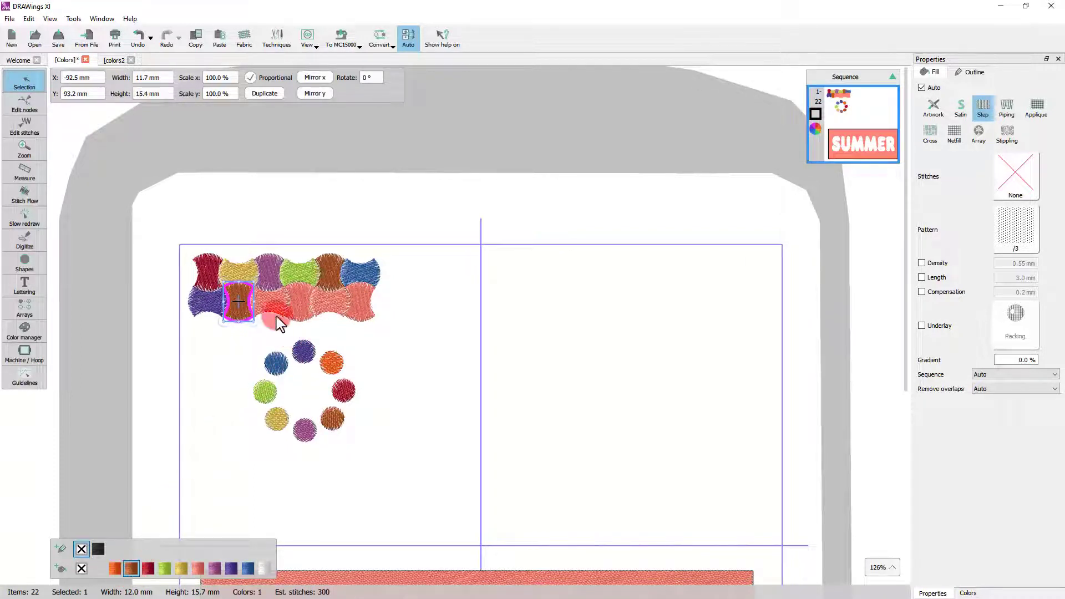
click(243, 570)
Step: Recolour the last three apple cores of the bottom row dark red, golden yellow and orange
click(303, 304)
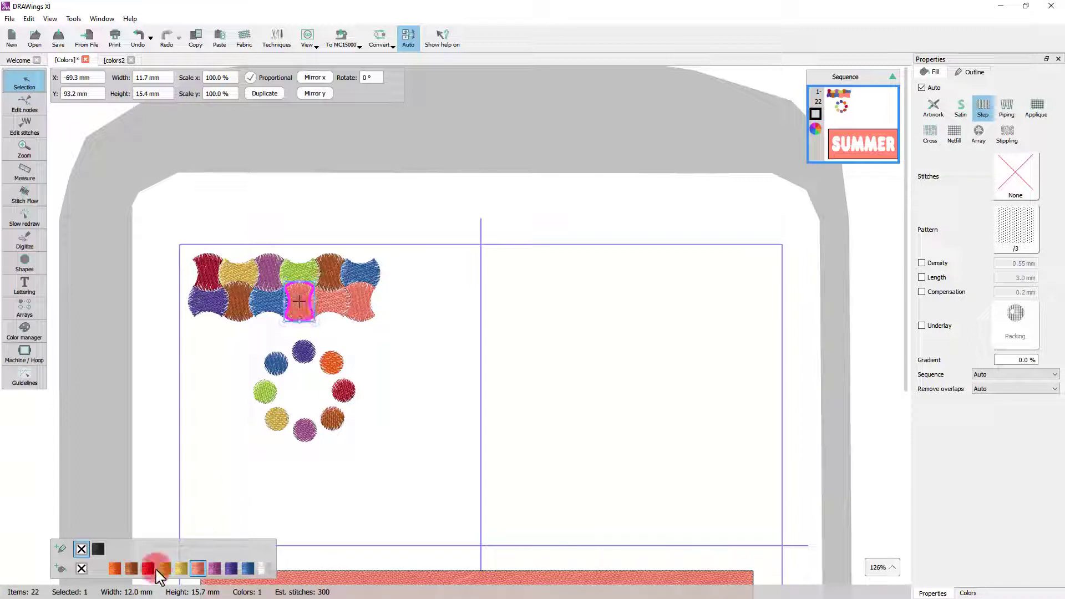
click(147, 568)
click(332, 311)
click(182, 568)
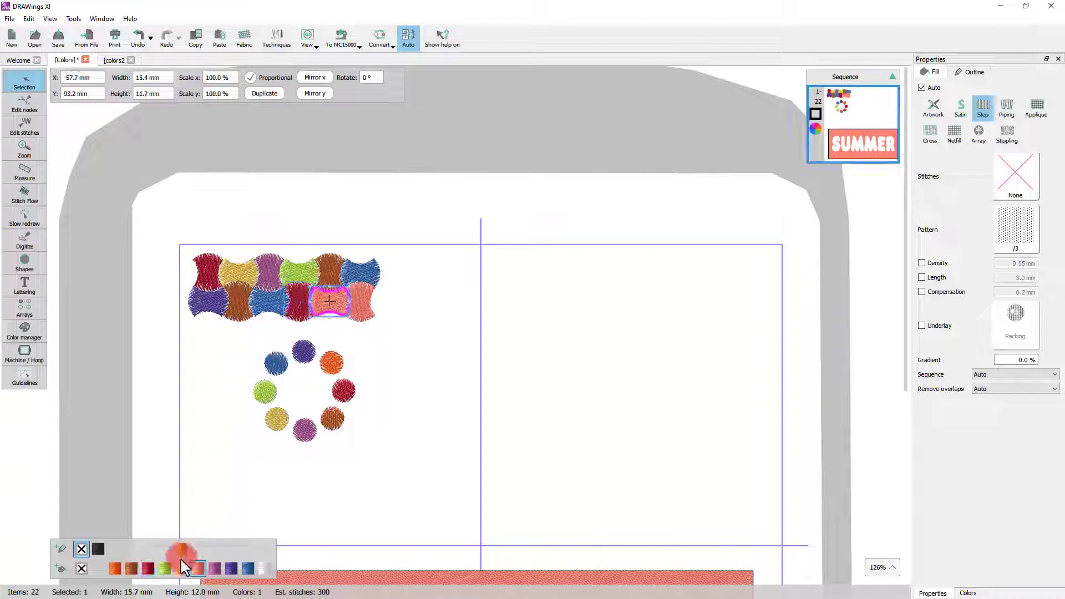
click(361, 301)
click(114, 568)
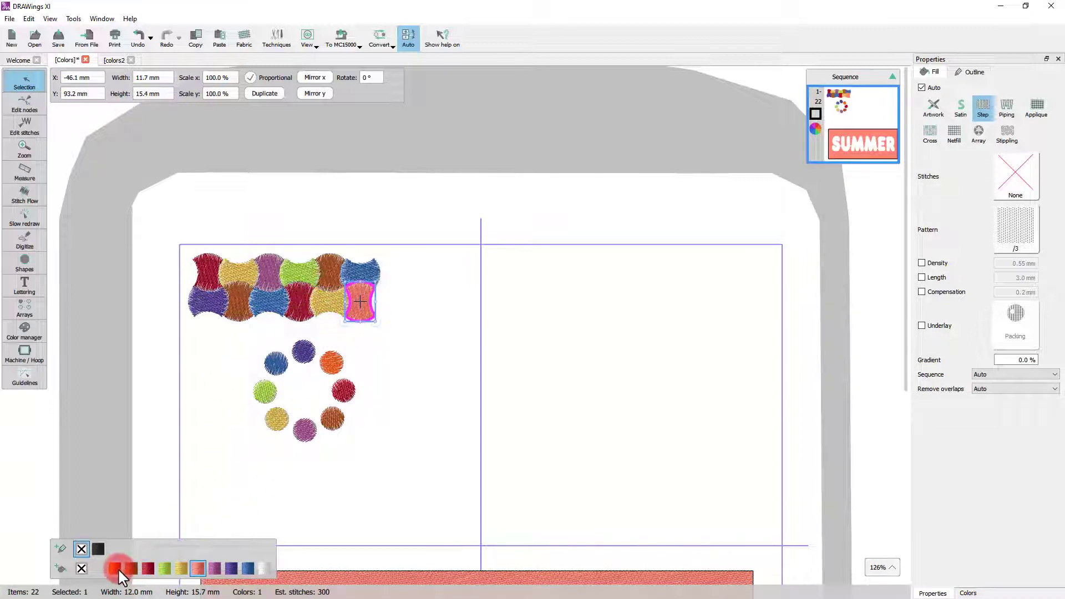
click(408, 435)
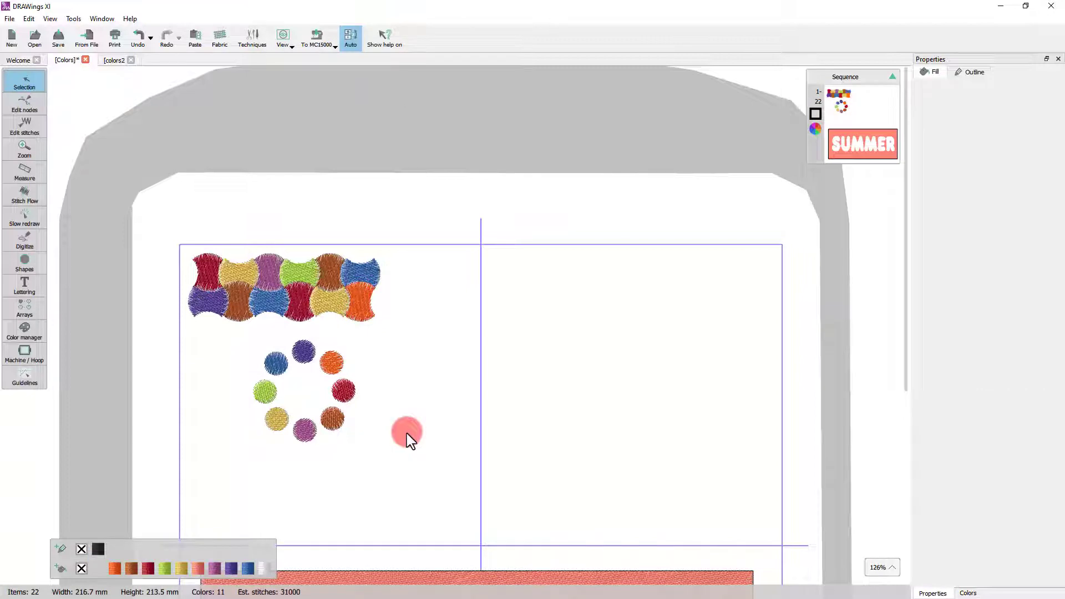
Step: Delete the ring of eight coloured circles below the apple cores
drag(281, 356, 372, 476)
key(Delete)
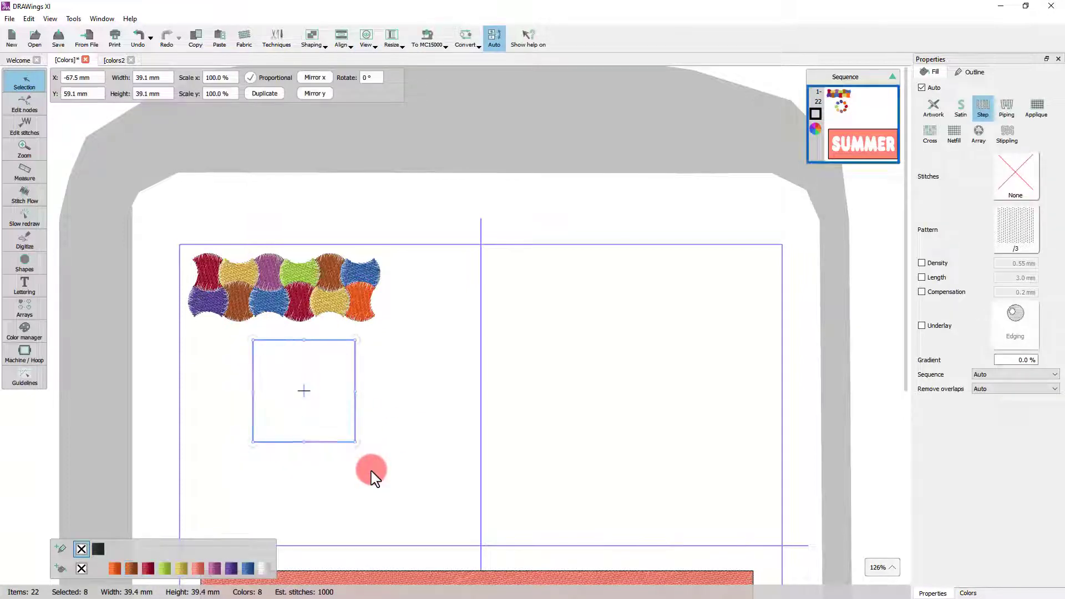
scroll(372, 476, up, 3)
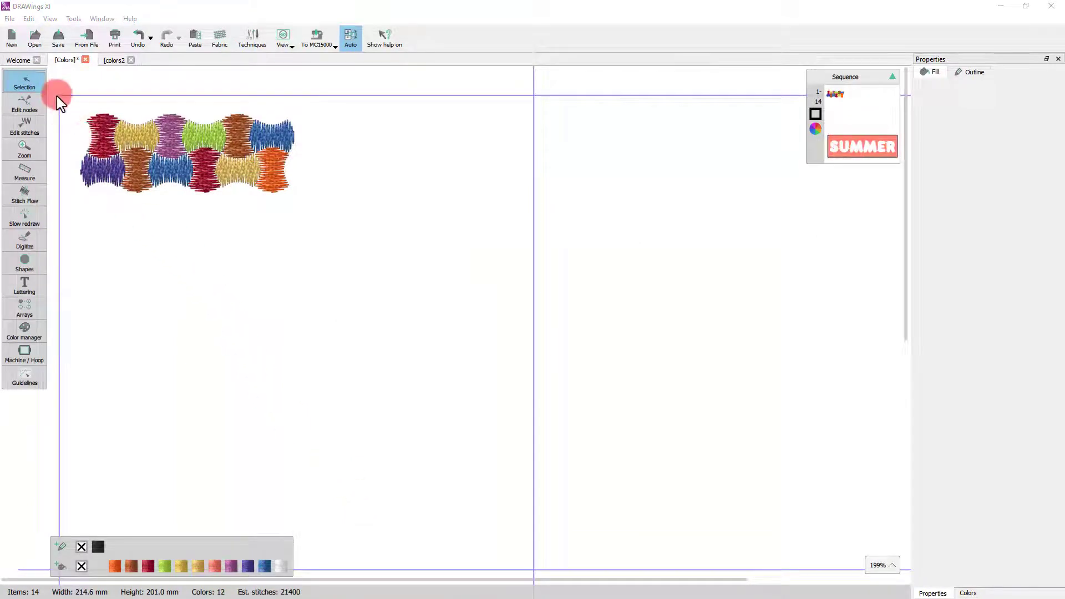
Step: Start a rectangular array from all twelve coloured apple cores with 5 horizontal and 4 vertical copies
click(229, 161)
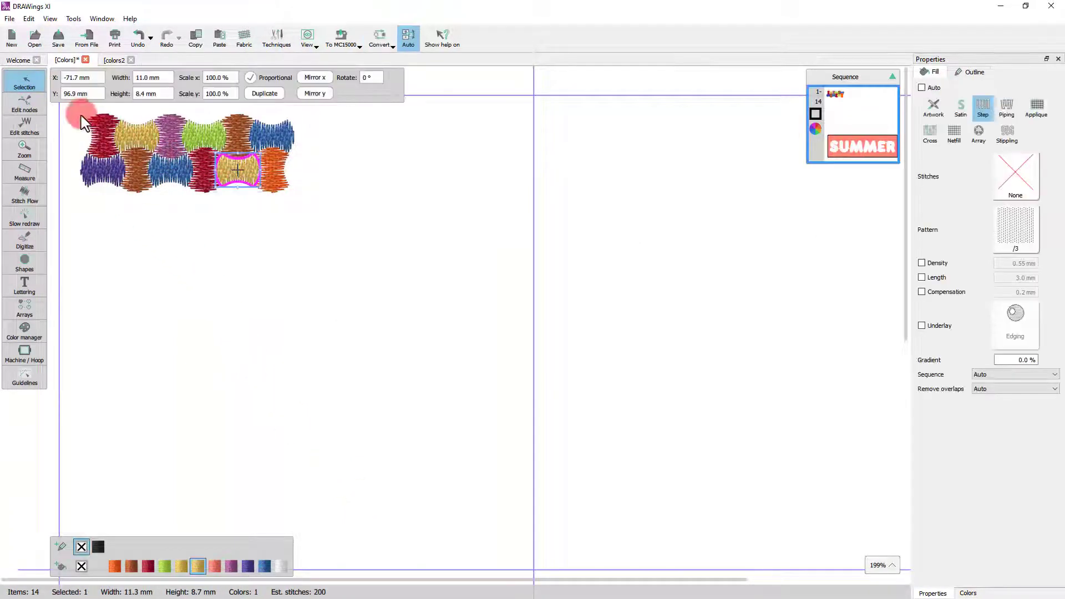
drag(66, 108, 294, 207)
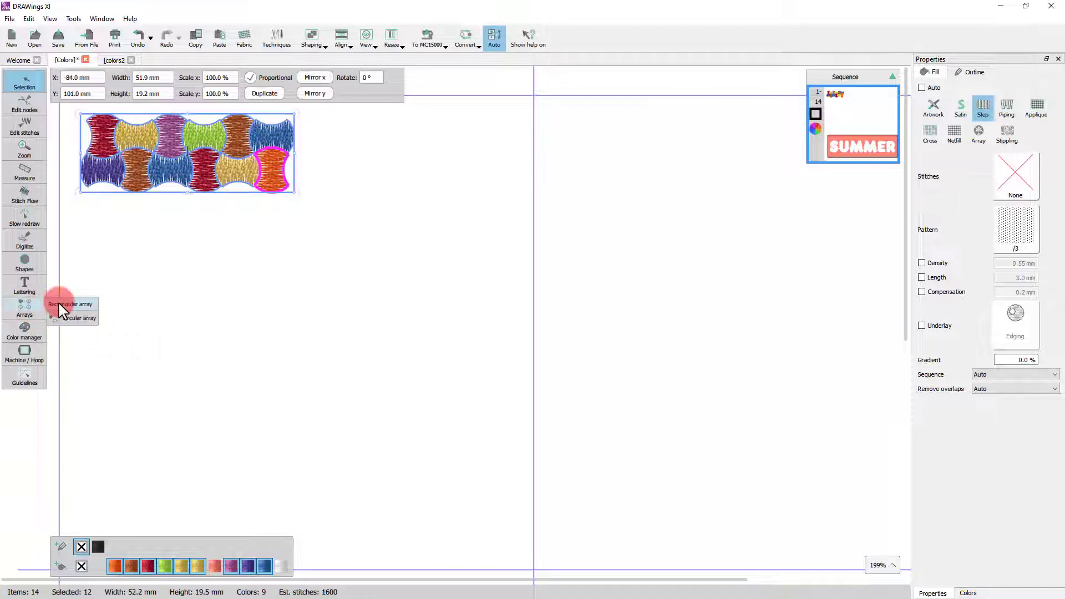
click(28, 308)
scroll(118, 341, down, 1)
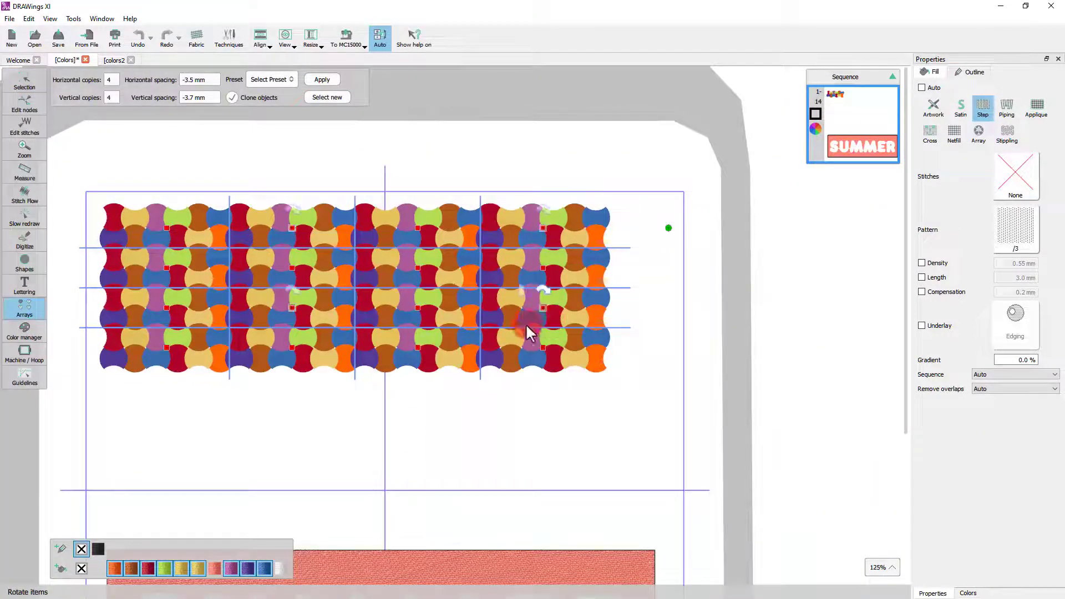
drag(543, 350, 616, 352)
click(382, 428)
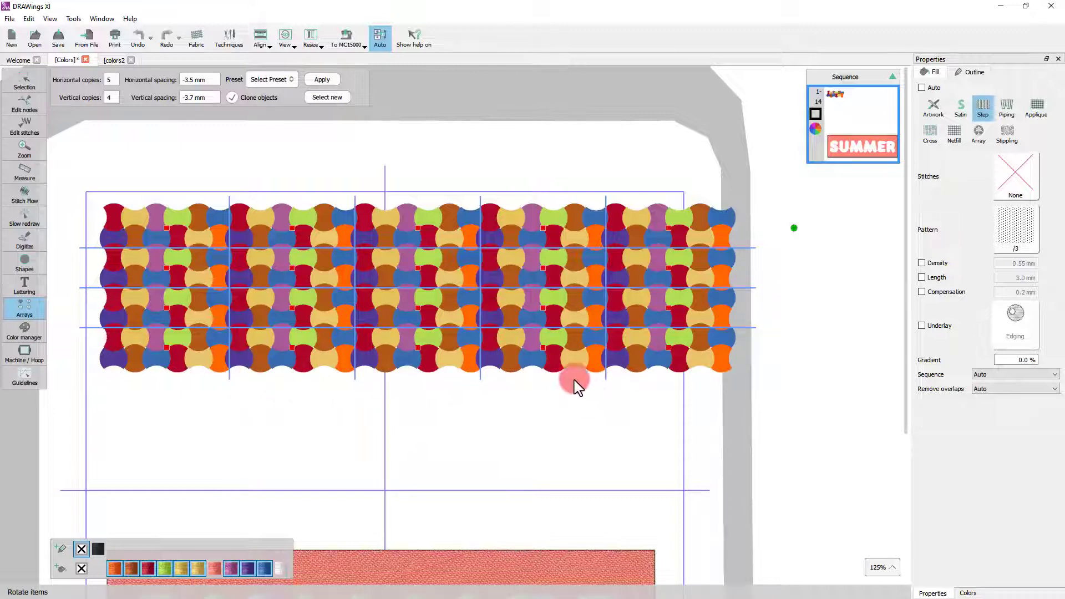
Step: Adjust the array spacing to -2.7 mm horizontally and -3.6 mm vertically so the copies interlock, and commit the array
scroll(292, 327, up, 2)
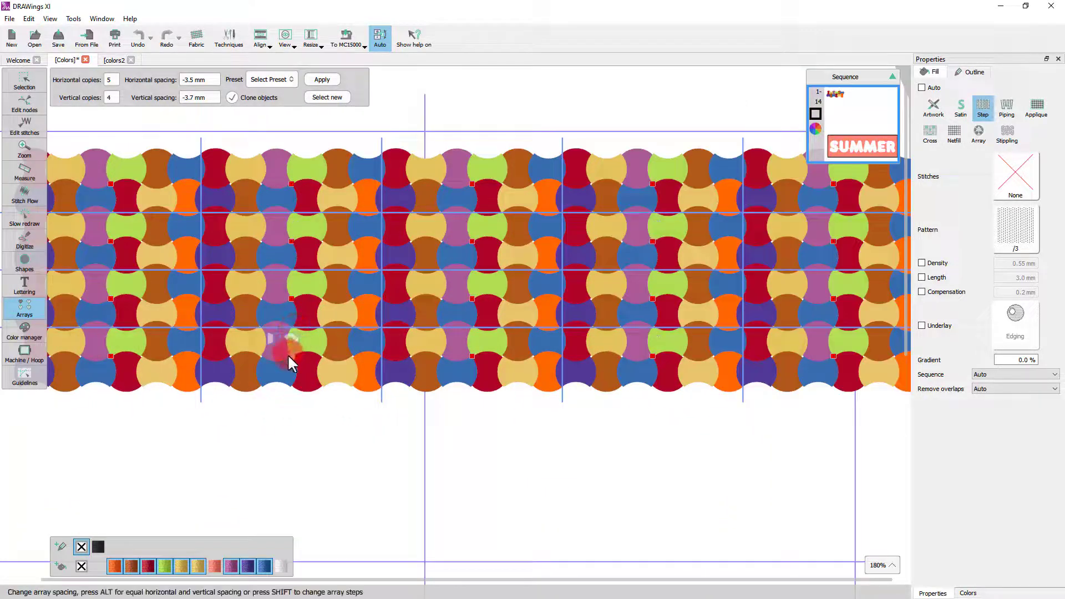
drag(288, 354, 293, 358)
scroll(180, 303, down, 2)
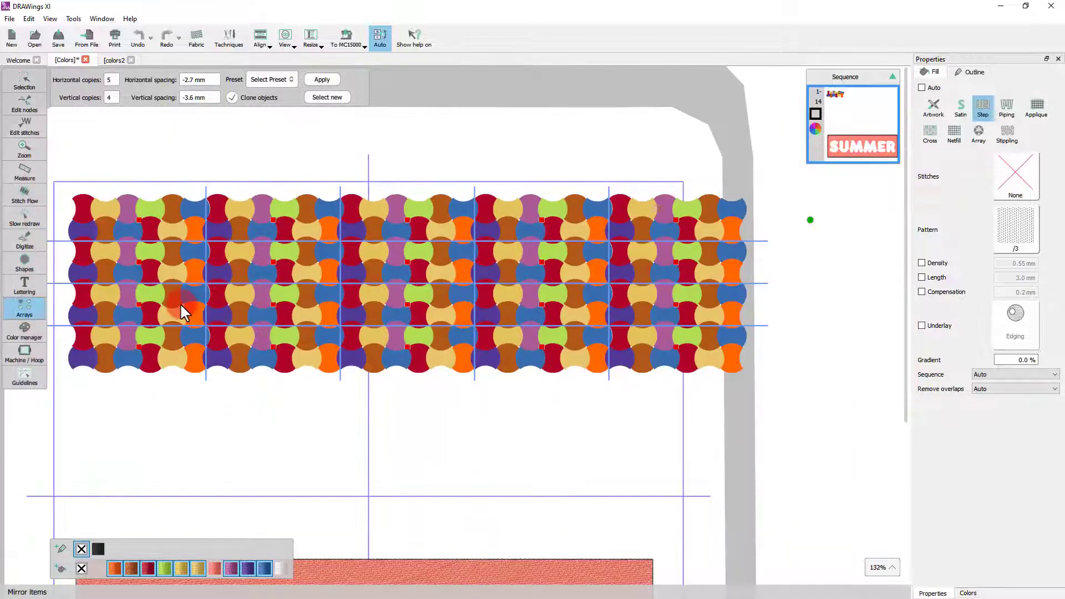
click(323, 98)
click(307, 339)
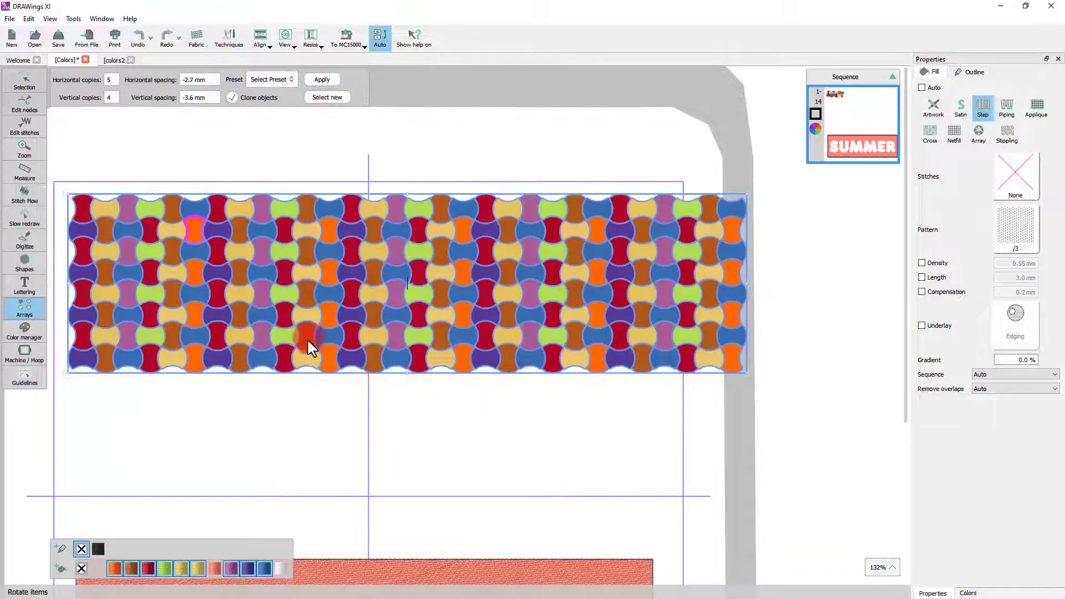
click(405, 414)
click(405, 415)
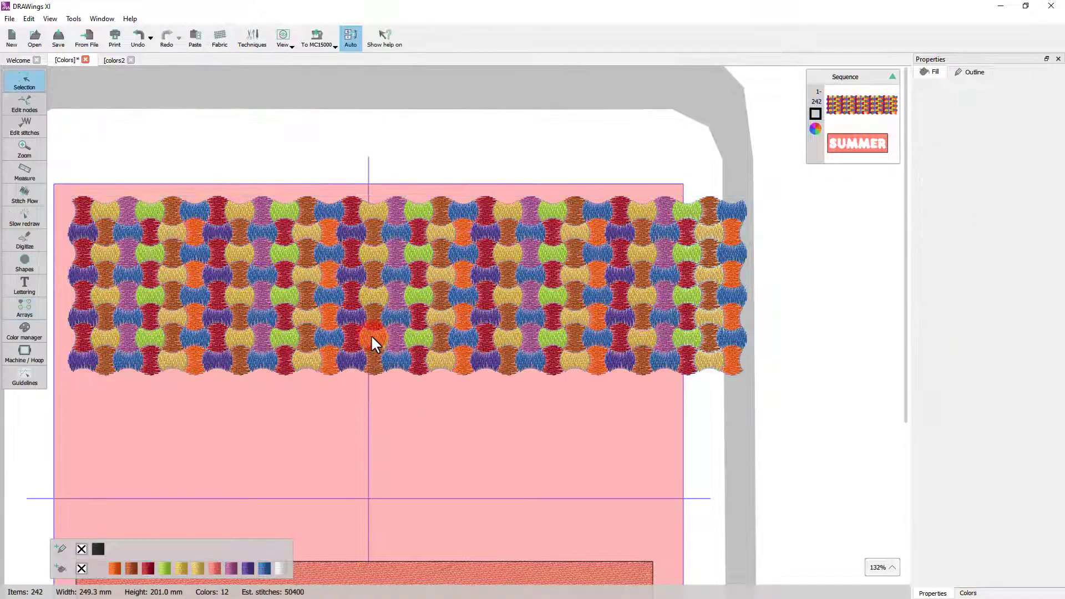
Step: Delete the last three columns of apple cores that extend past the hoop's edge
click(370, 334)
mouse_move(314, 298)
mouse_down()
mouse_move(322, 290)
mouse_move(109, 186)
mouse_move(392, 362)
mouse_move(677, 388)
mouse_move(758, 402)
mouse_move(764, 415)
mouse_up()
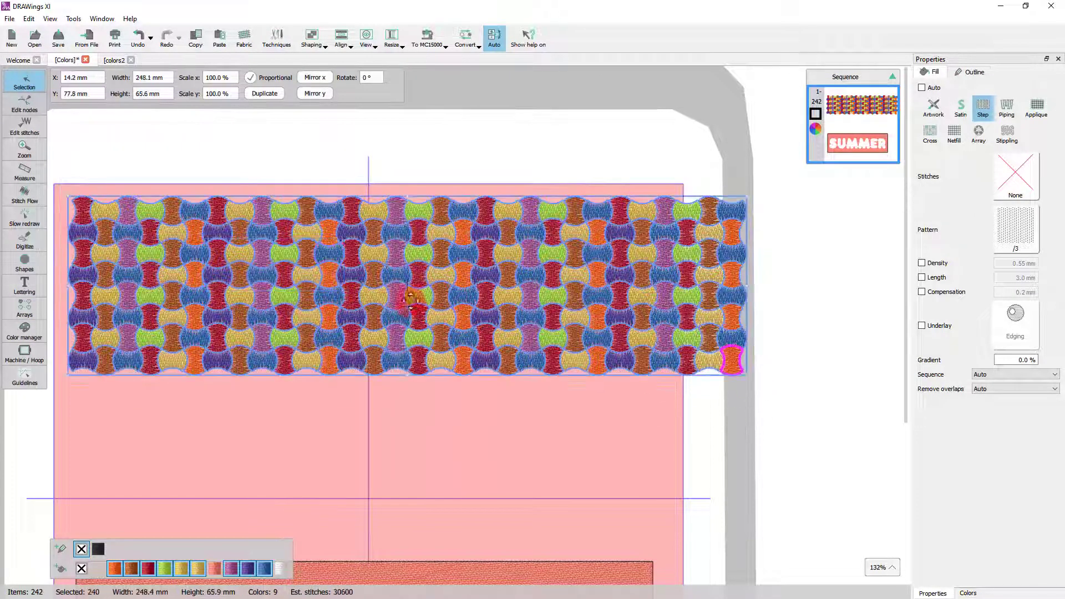
right_click(411, 299)
click(493, 414)
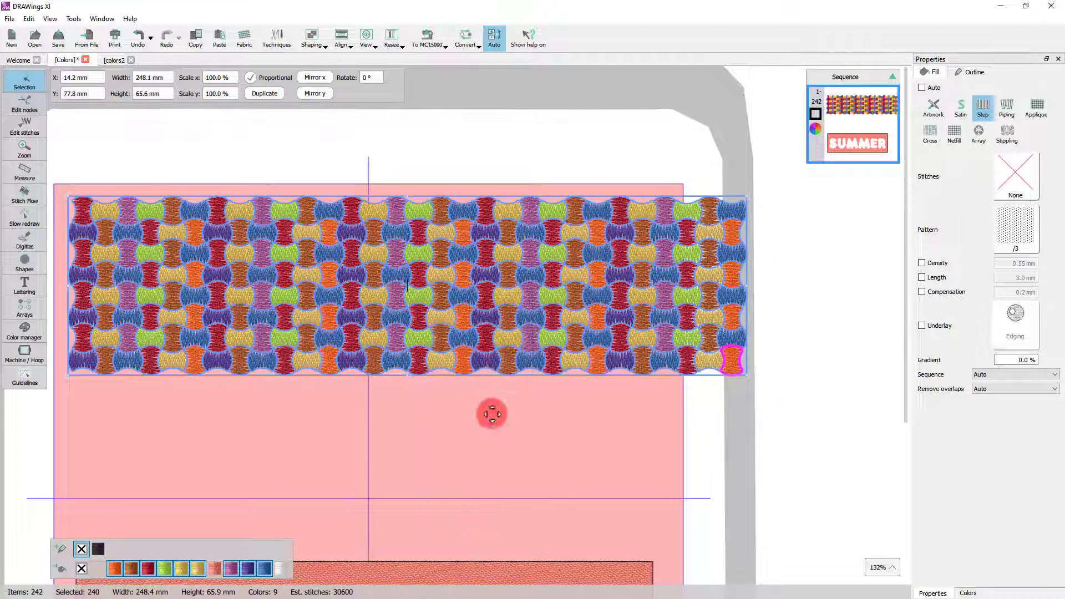
click(525, 460)
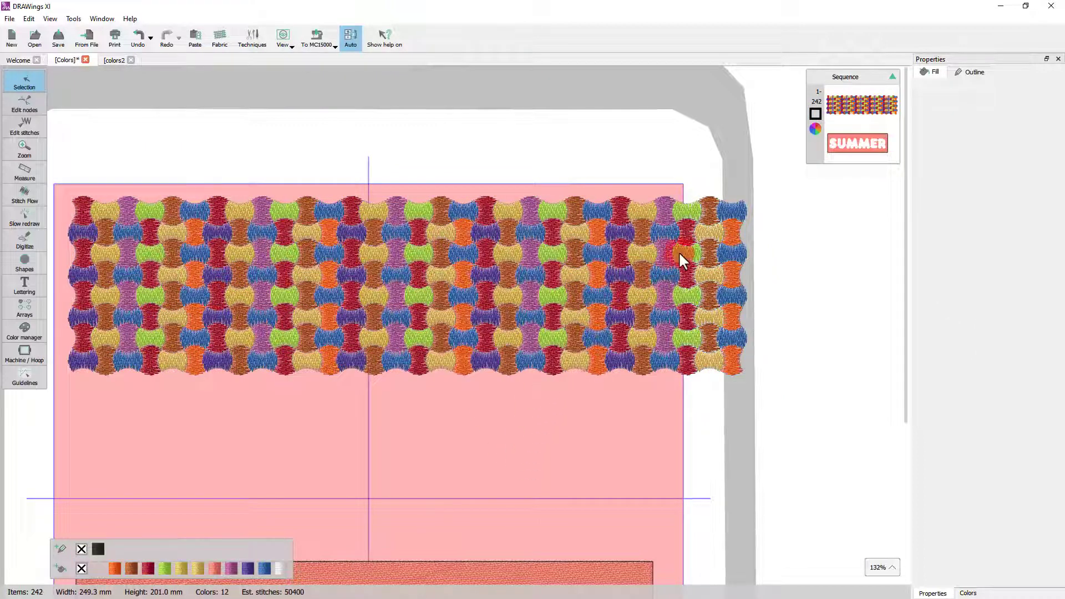
drag(670, 166, 755, 403)
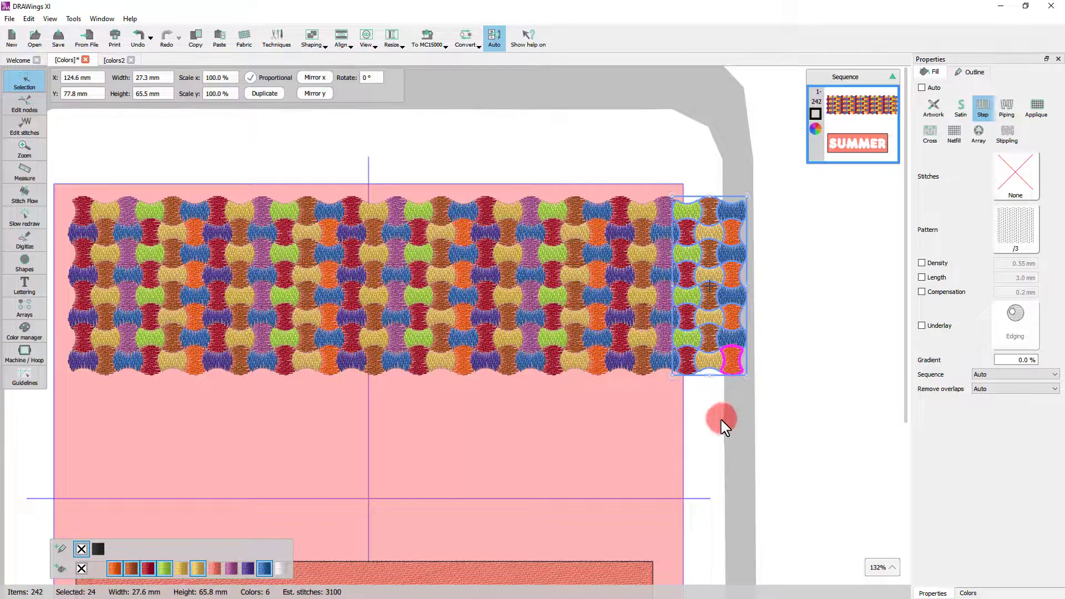
key(Delete)
scroll(383, 404, down, 1)
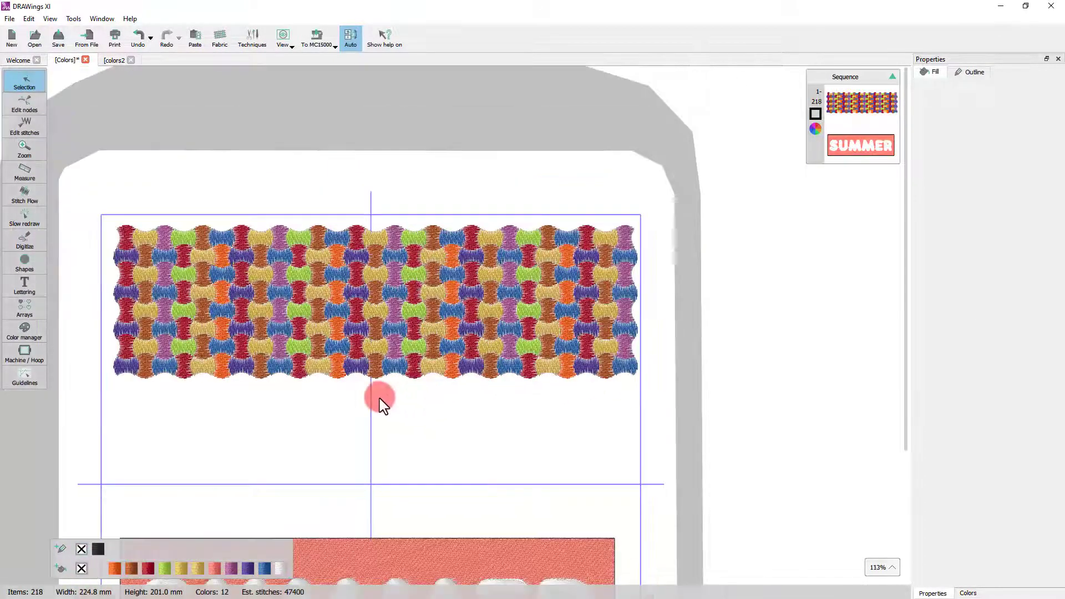
scroll(372, 398, up, 1)
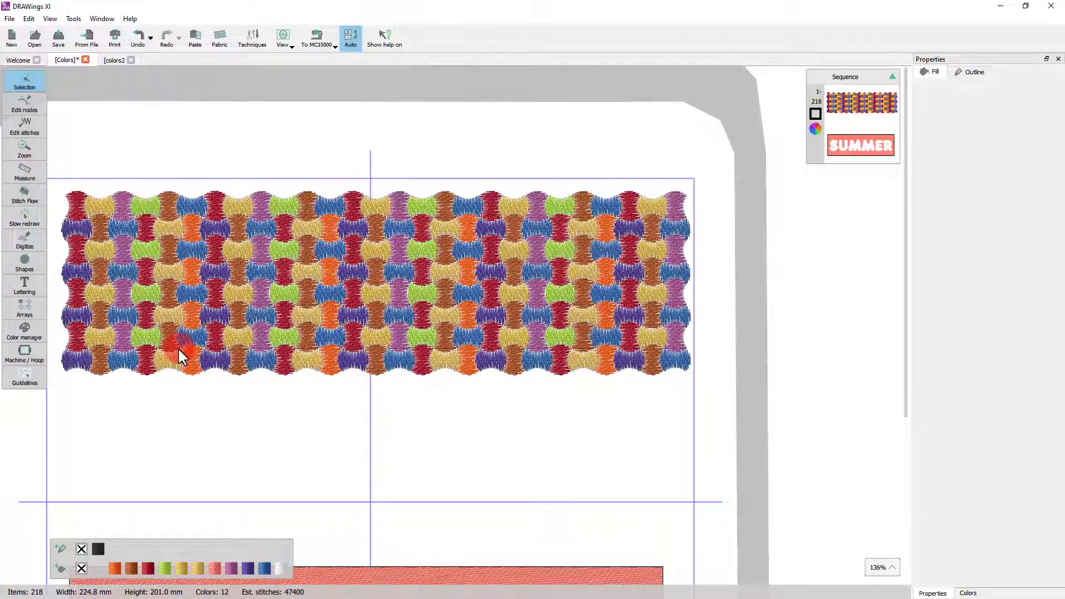
drag(50, 185, 716, 417)
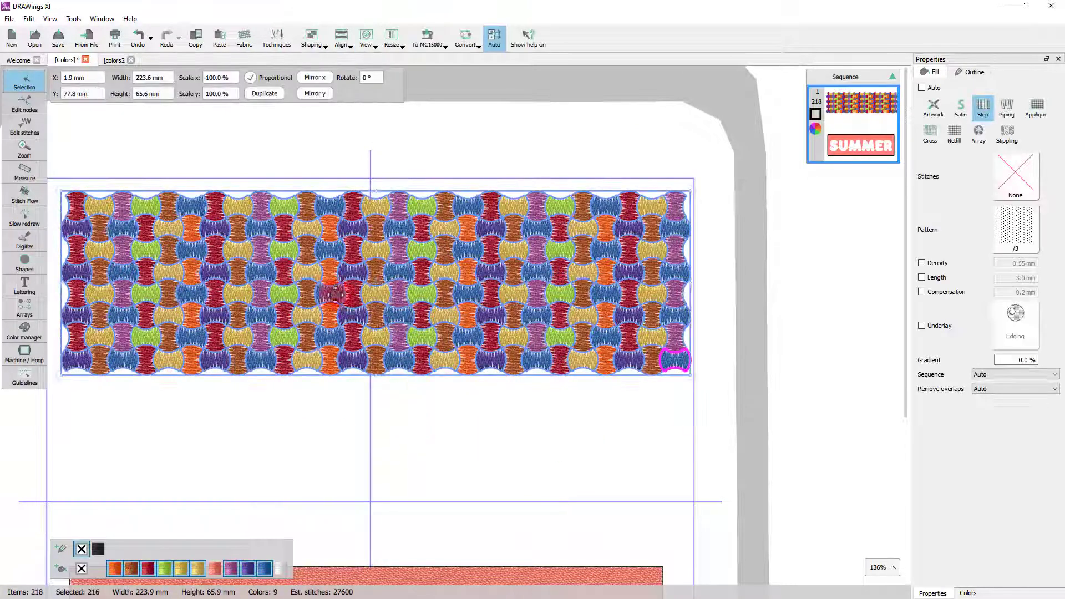
right_click(333, 288)
click(362, 345)
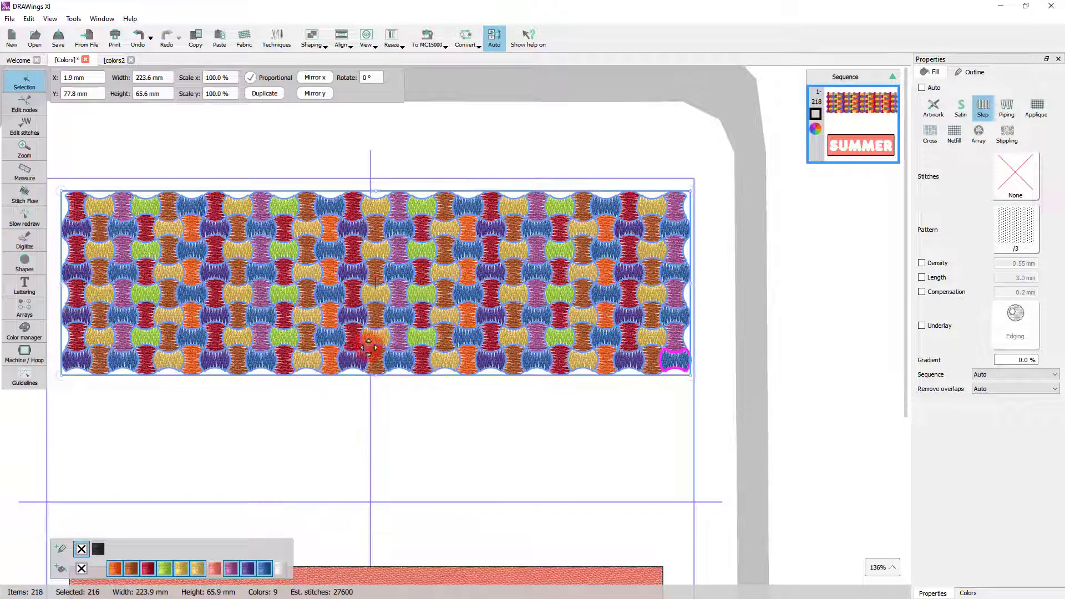
click(333, 428)
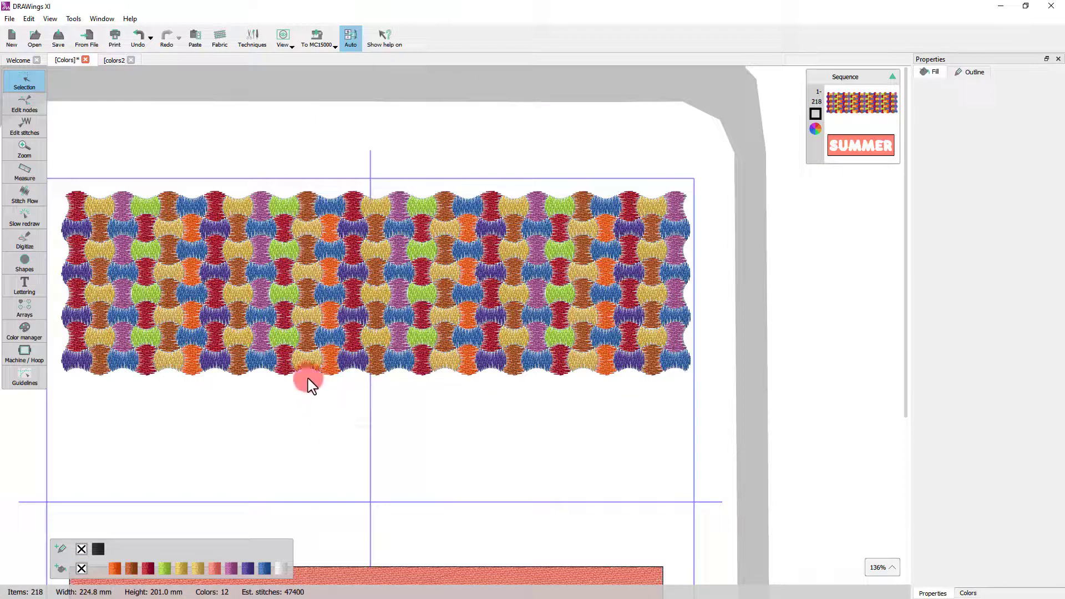
Step: Bring the white SUMMER lettering and its coral rectangle together to the front of the design
click(542, 449)
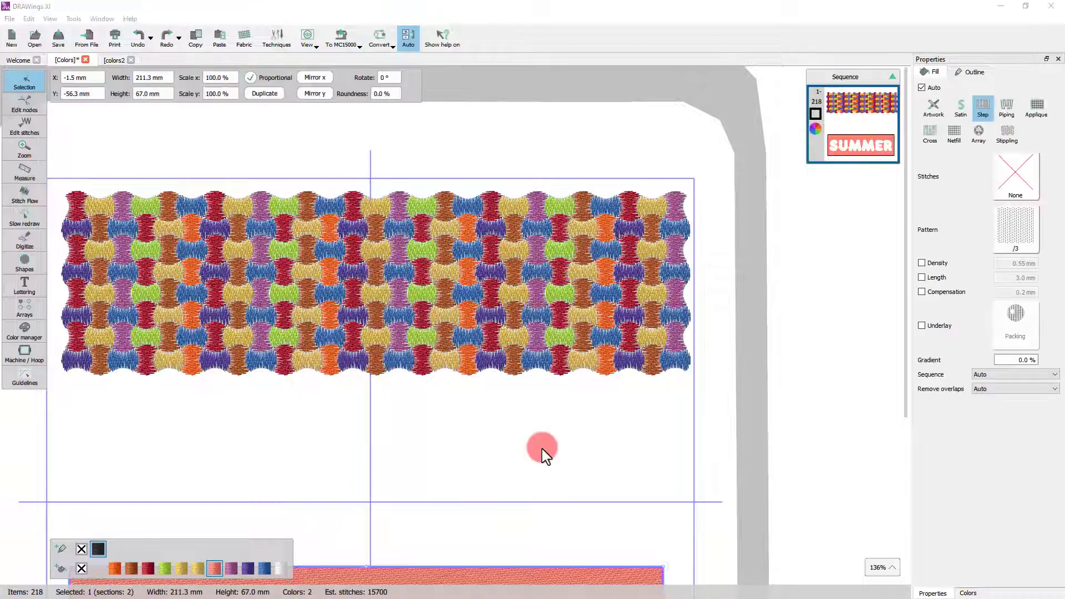
scroll(536, 447, down, 5)
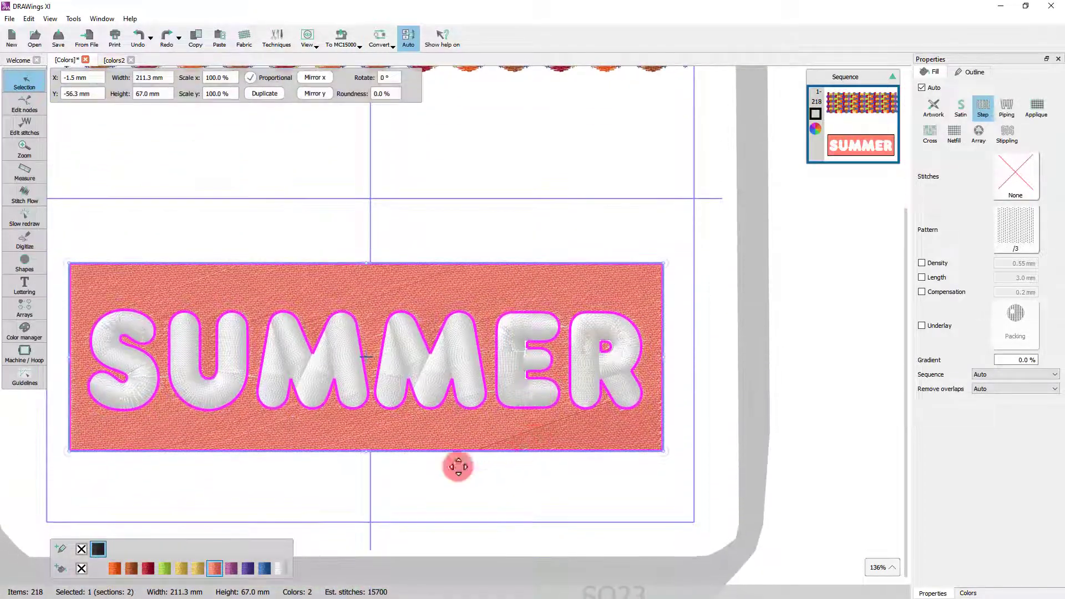
click(228, 395)
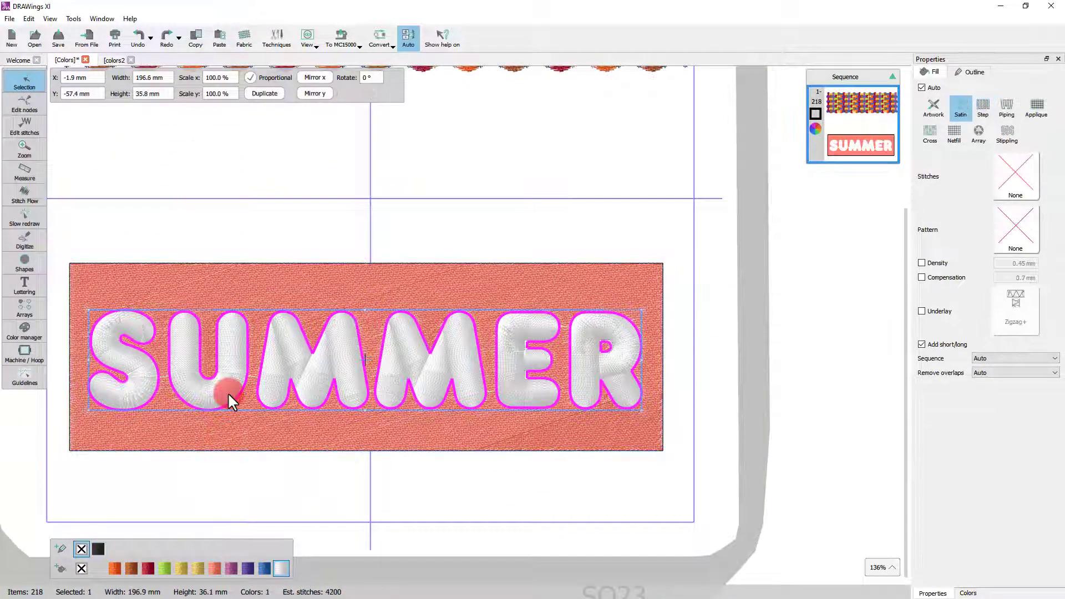
shift+click(275, 304)
right_click(269, 281)
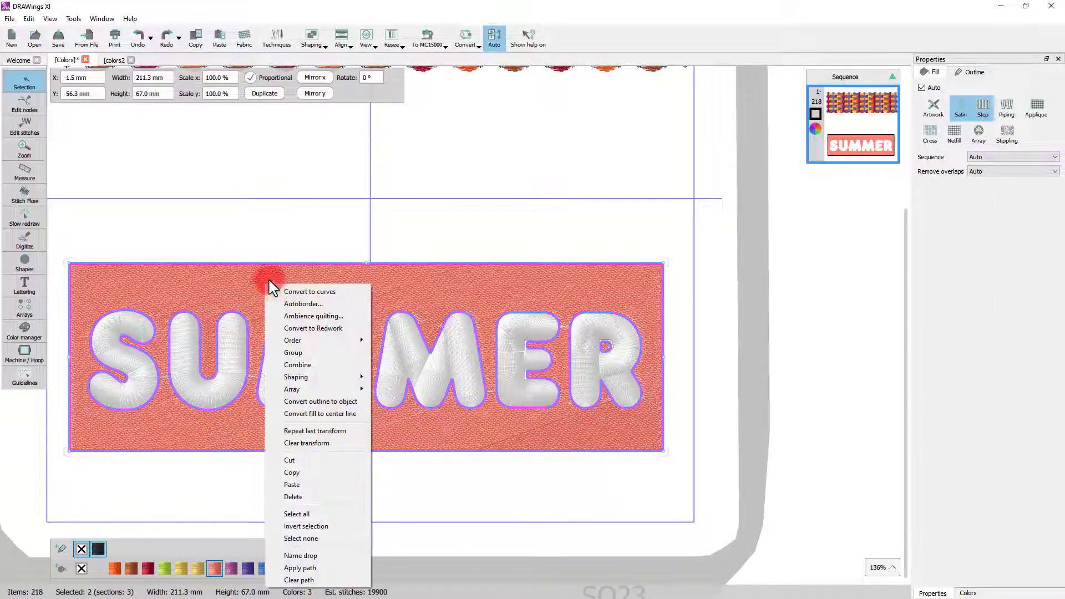
mouse_move(332, 344)
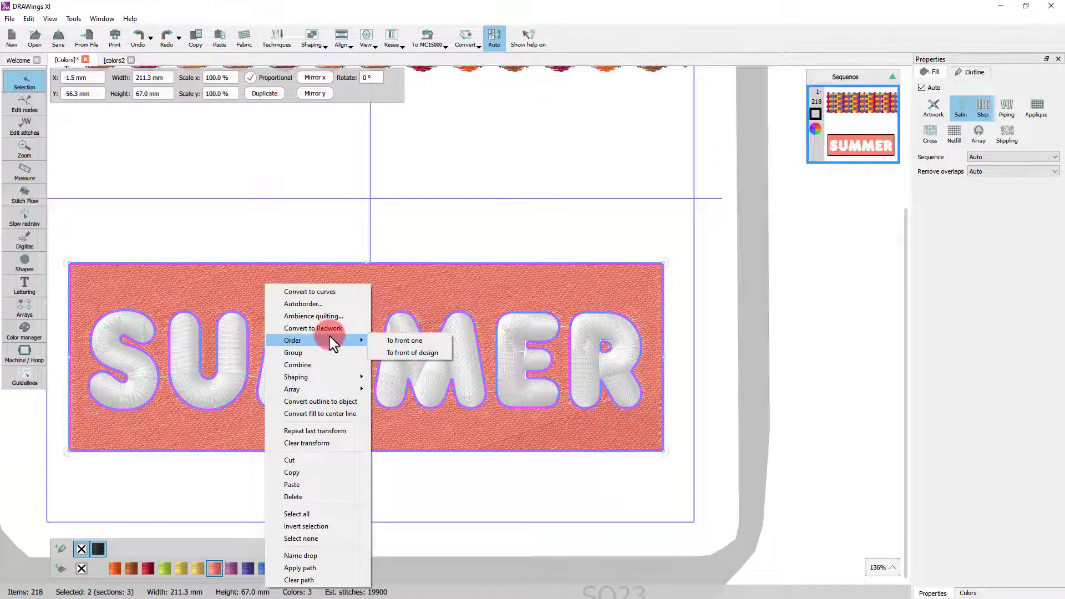
click(433, 355)
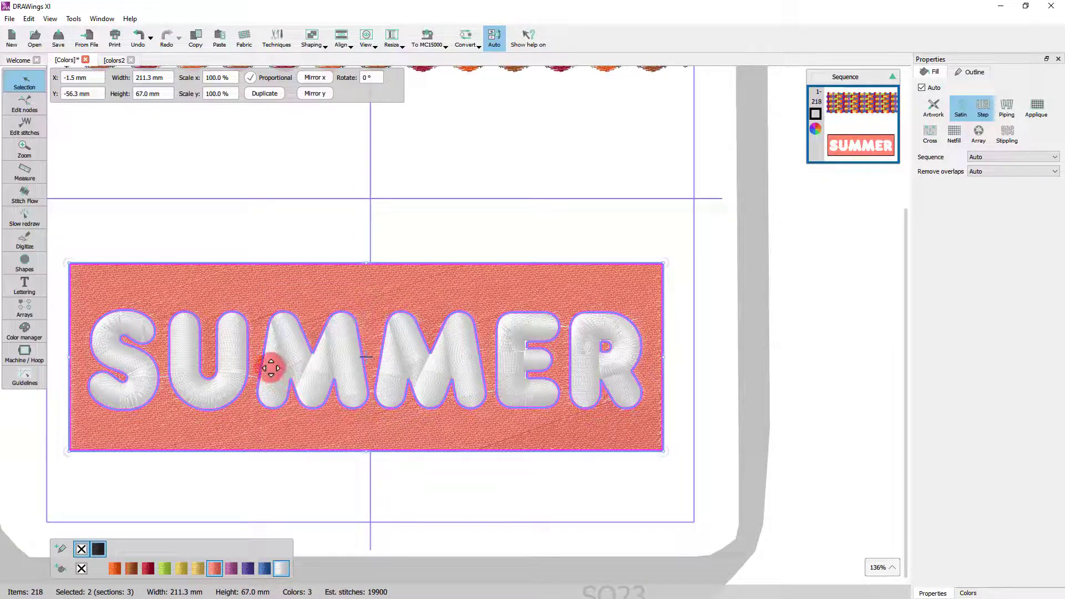
Step: Move the SUMMER lettering and its rectangle up onto the apple core array
scroll(268, 369, down, 5)
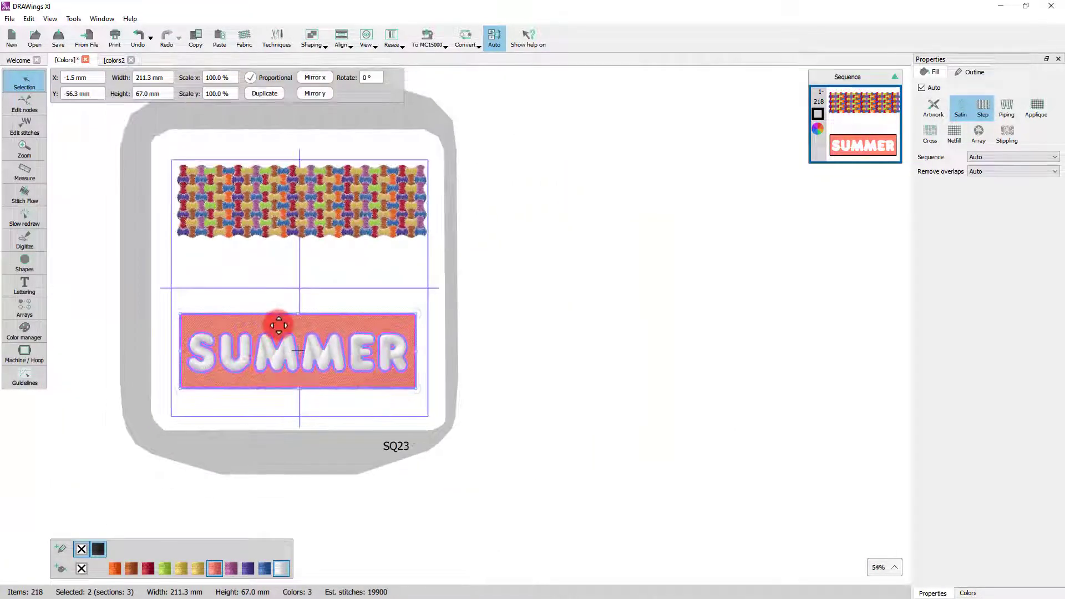
drag(276, 326, 281, 172)
drag(332, 201, 331, 201)
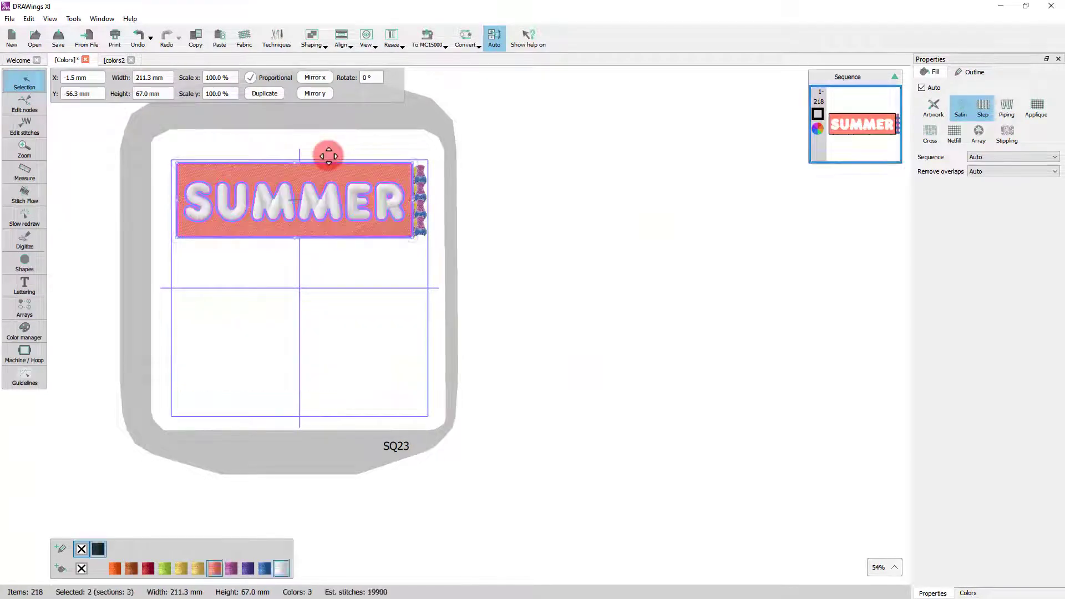
Step: Enlarge the rectangle to about 225 x 72.2 mm and the lettering to about 206.8 x 42.2 mm so the array is covered
scroll(318, 172, up, 3)
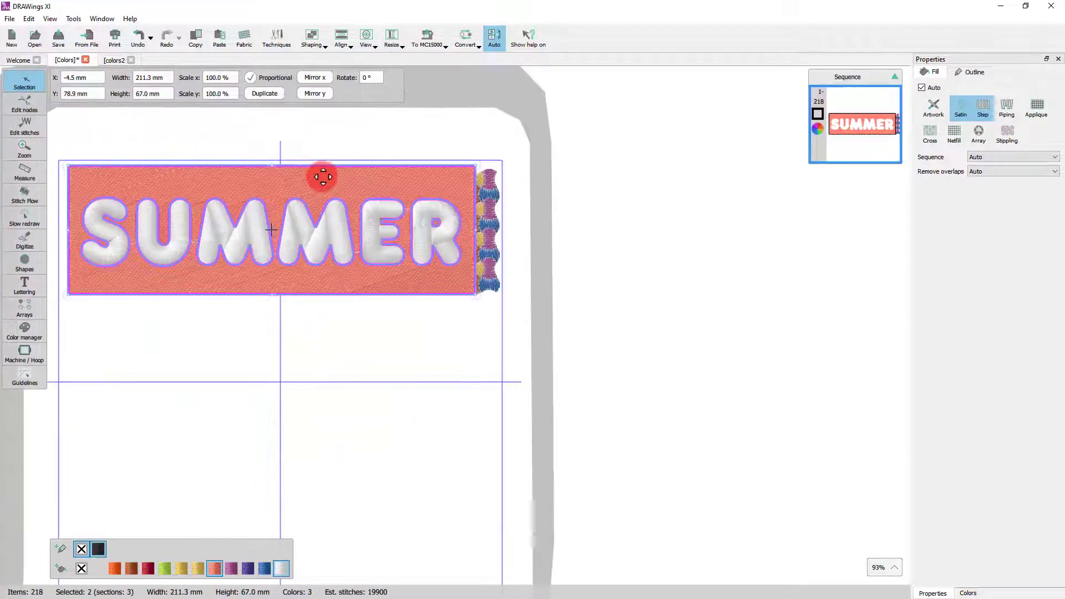
click(447, 355)
click(466, 277)
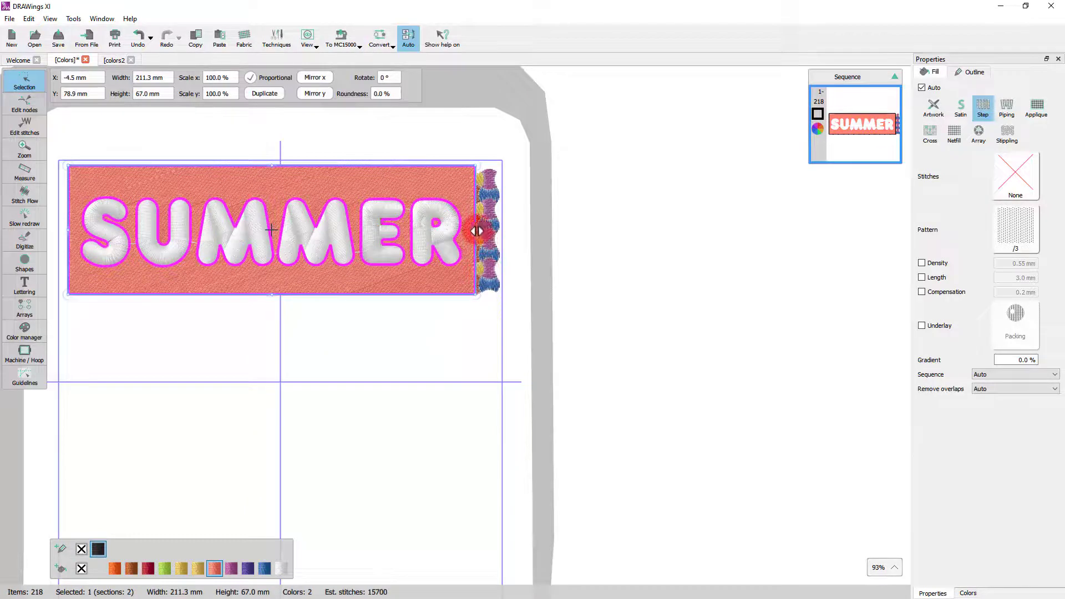
drag(477, 230, 504, 239)
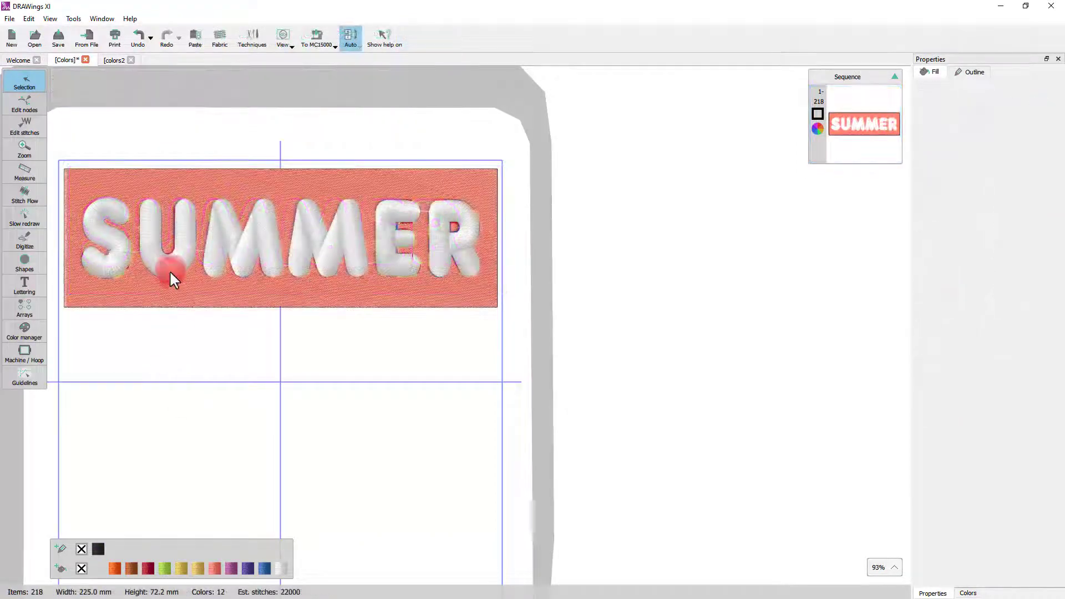
Step: Combine the SUMMER lettering with the coral rectangle so the letters become cut-outs showing the apple cores beneath
click(179, 276)
click(187, 340)
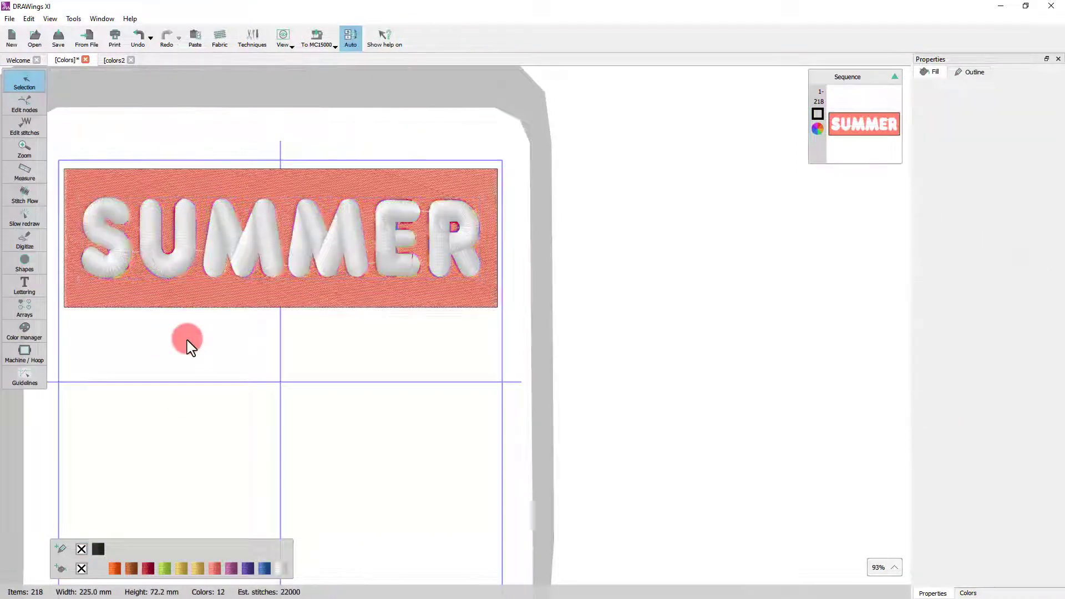
click(177, 266)
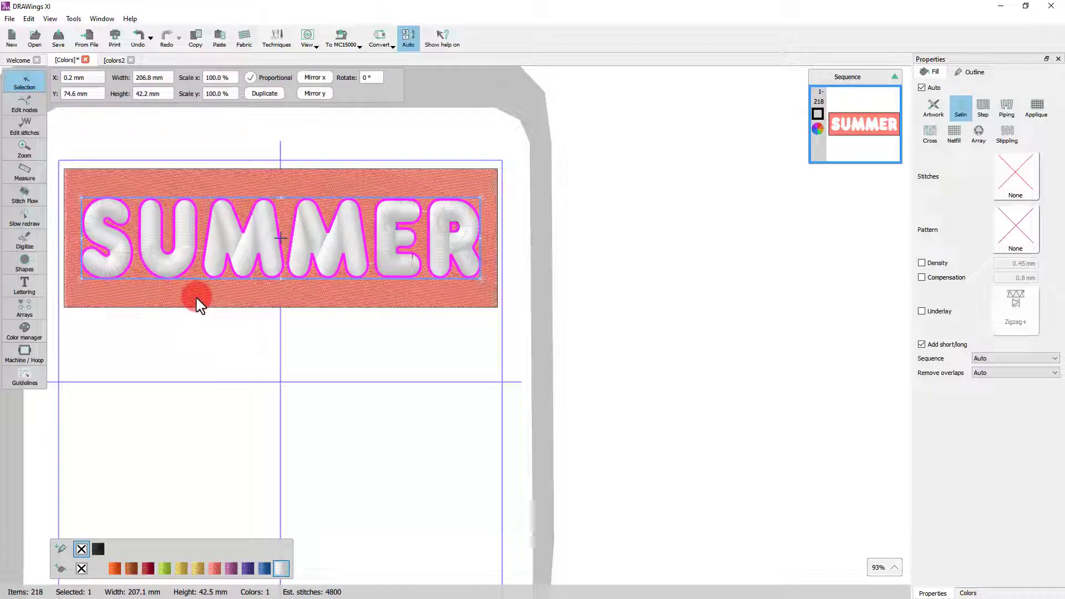
shift+click(200, 305)
right_click(222, 205)
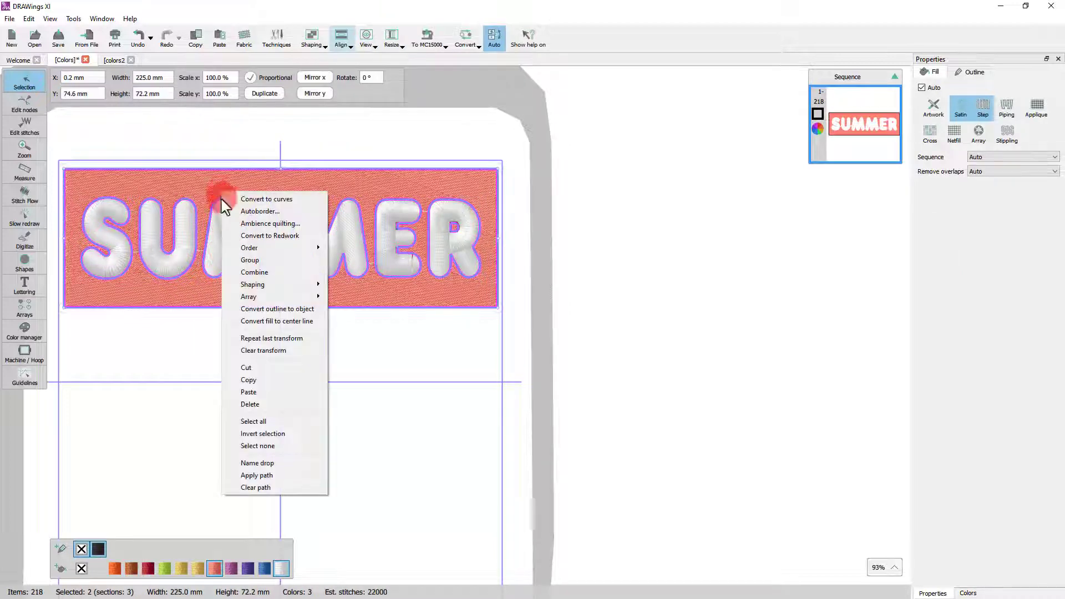
click(247, 272)
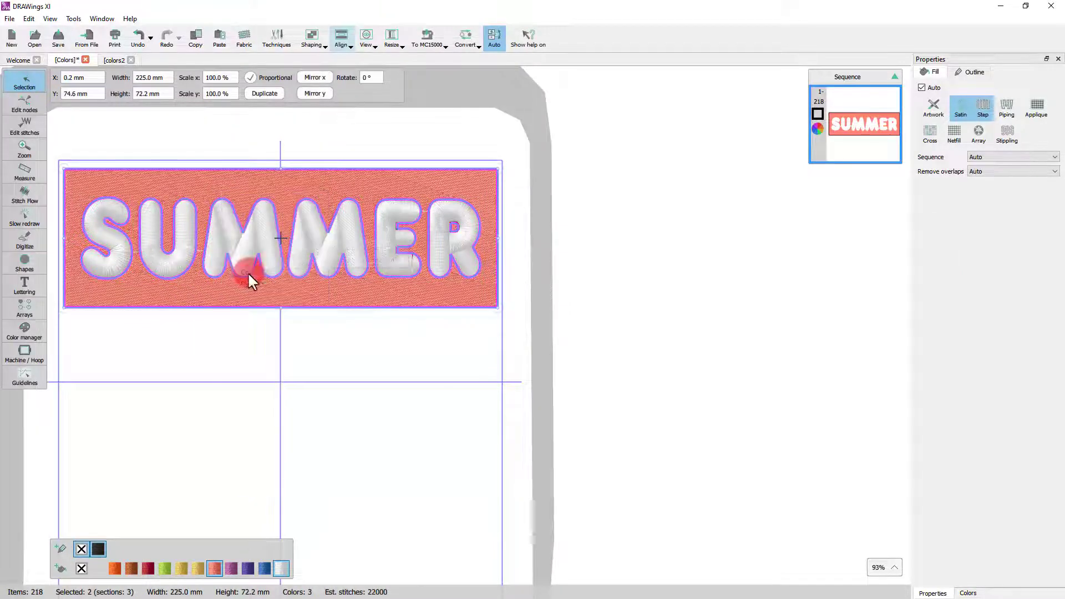
click(198, 350)
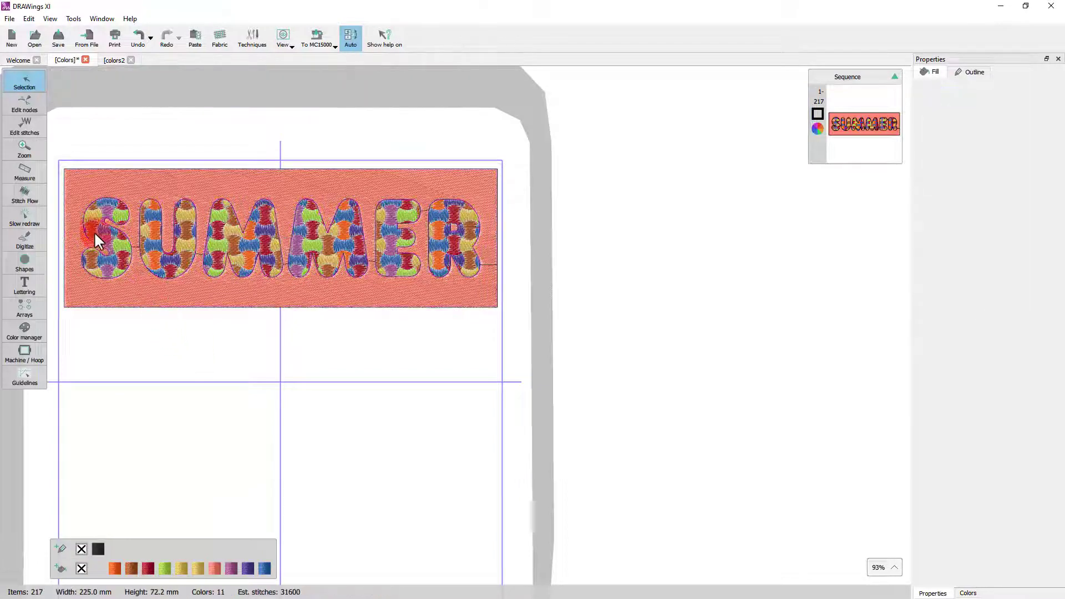
Step: Change the combined shape's outline to Satin serial with a width of 1.0 mm
scroll(95, 233, up, 2)
scroll(134, 233, down, 2)
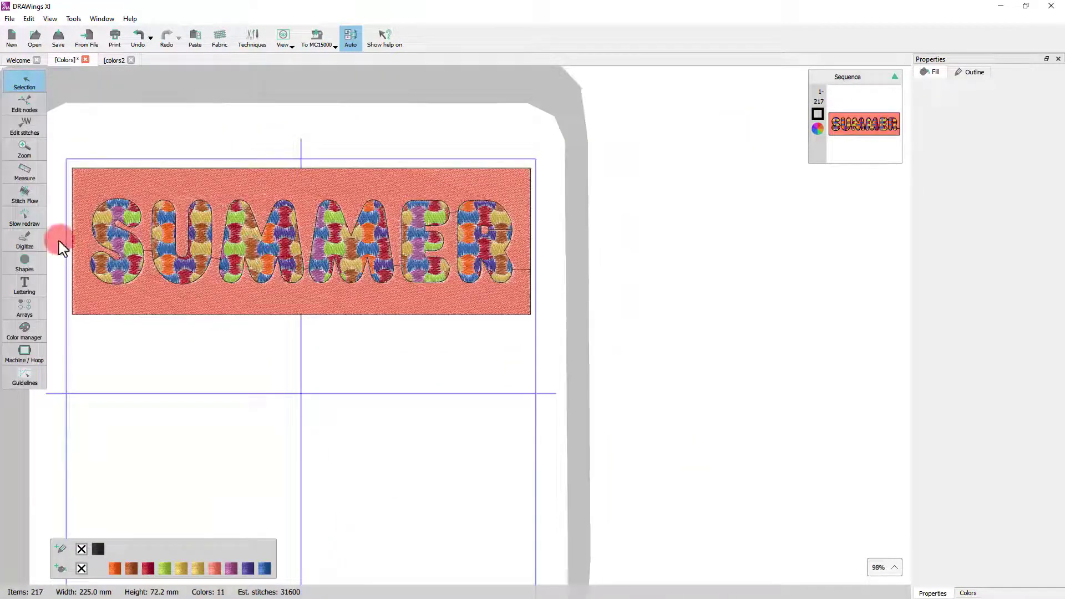
scroll(64, 245, up, 2)
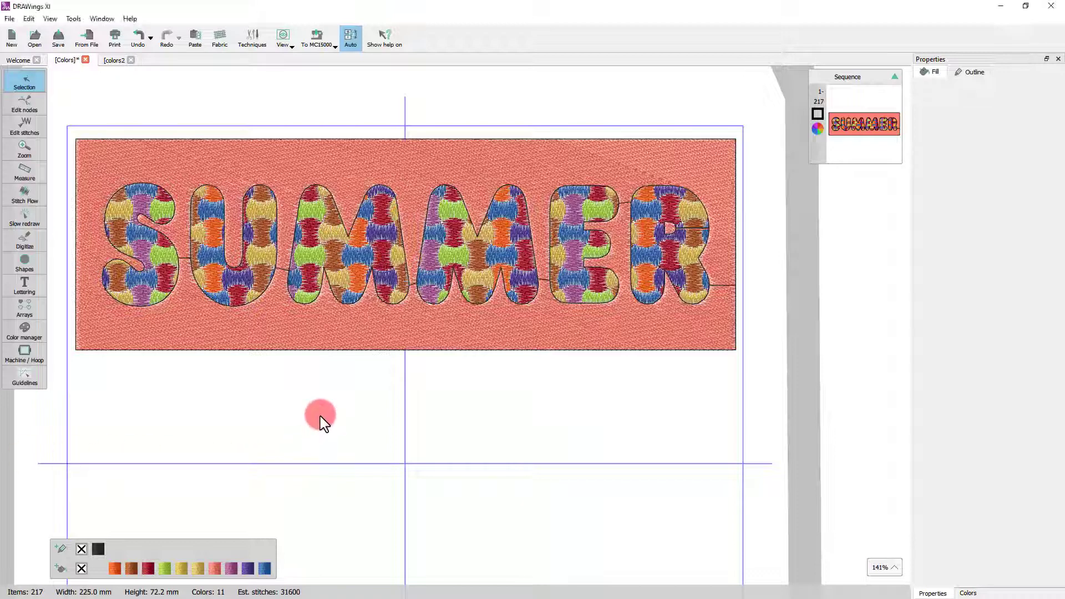
click(327, 341)
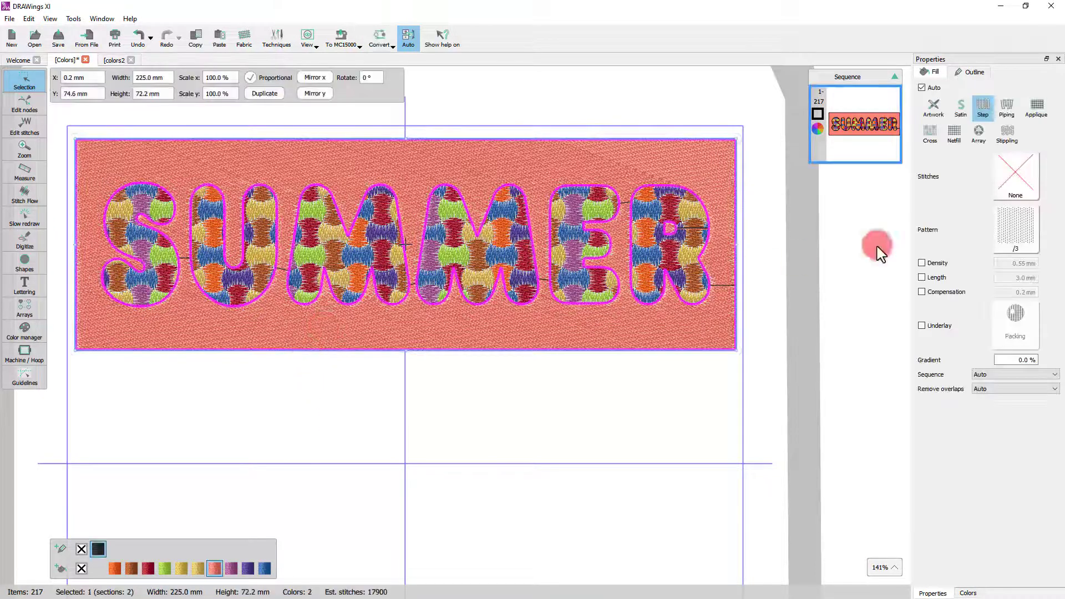
click(974, 72)
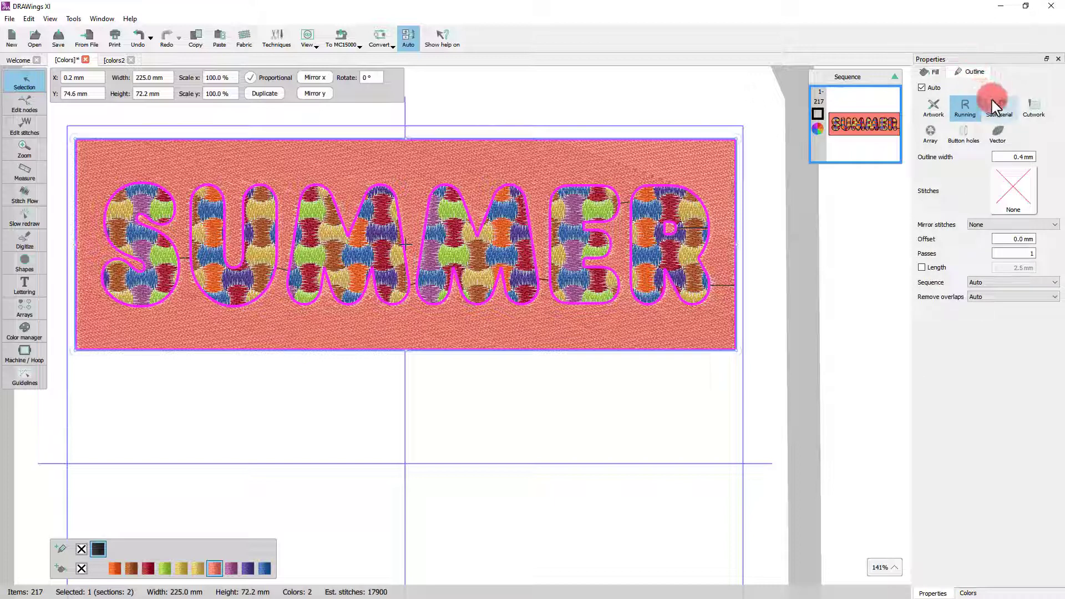
click(1000, 105)
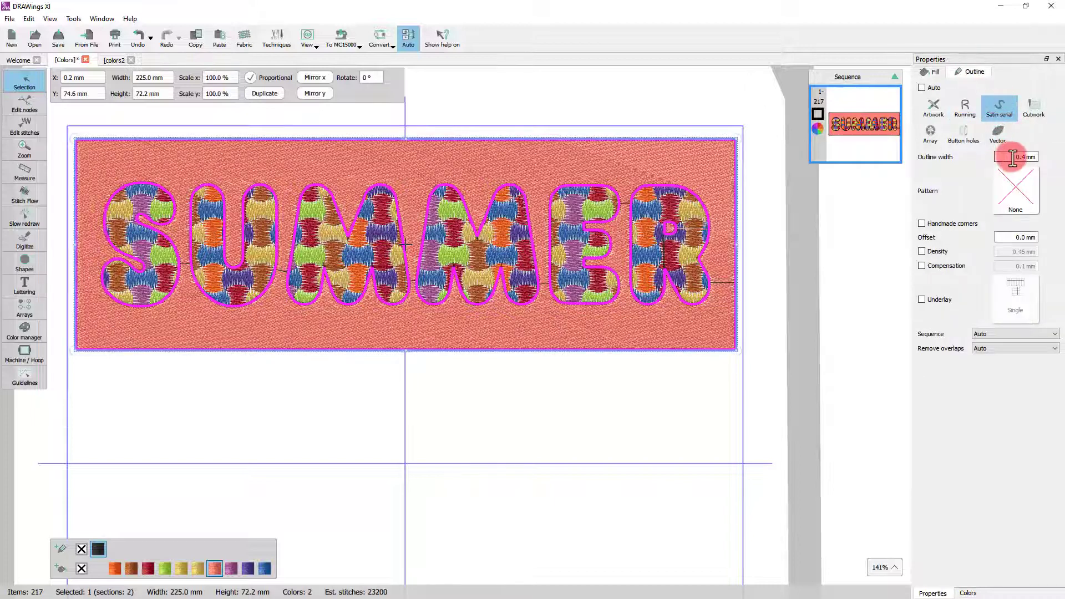
double_click(1024, 157)
text(1.)
key(Return)
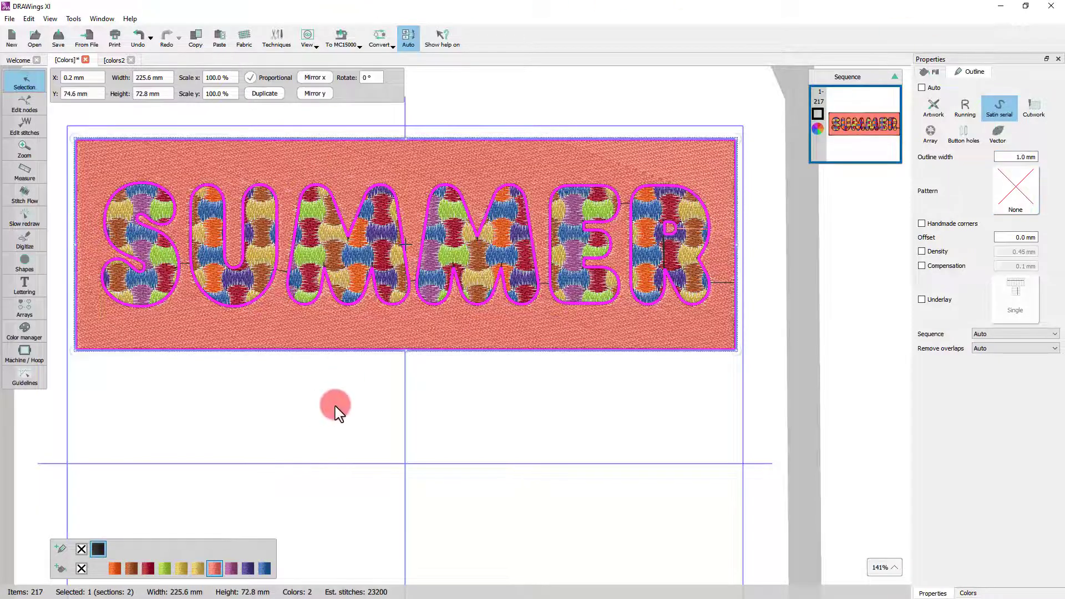
click(335, 407)
Step: Select the nodes of all the letter cut-outs and shift them slightly left and up inside the rectangle
click(308, 327)
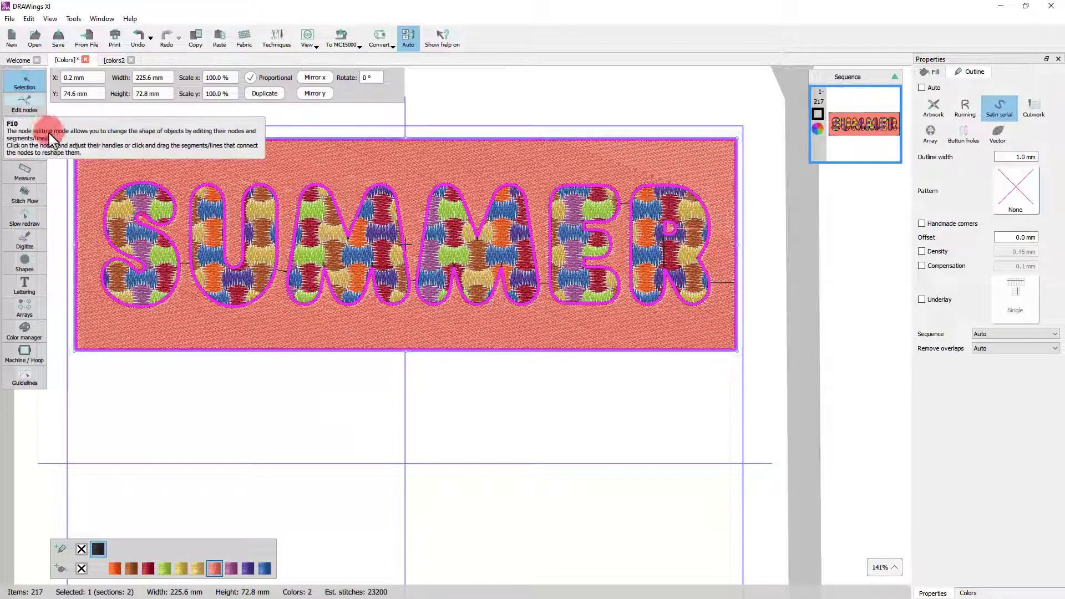
click(31, 101)
mouse_move(91, 158)
mouse_down()
mouse_move(242, 301)
mouse_move(604, 307)
mouse_move(716, 325)
mouse_up()
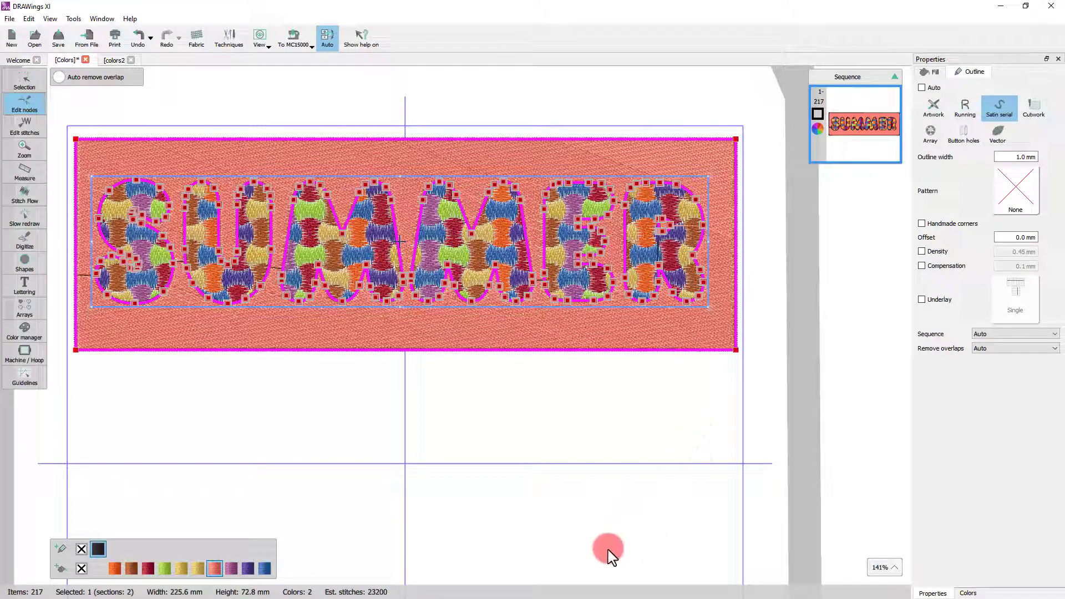
click(19, 77)
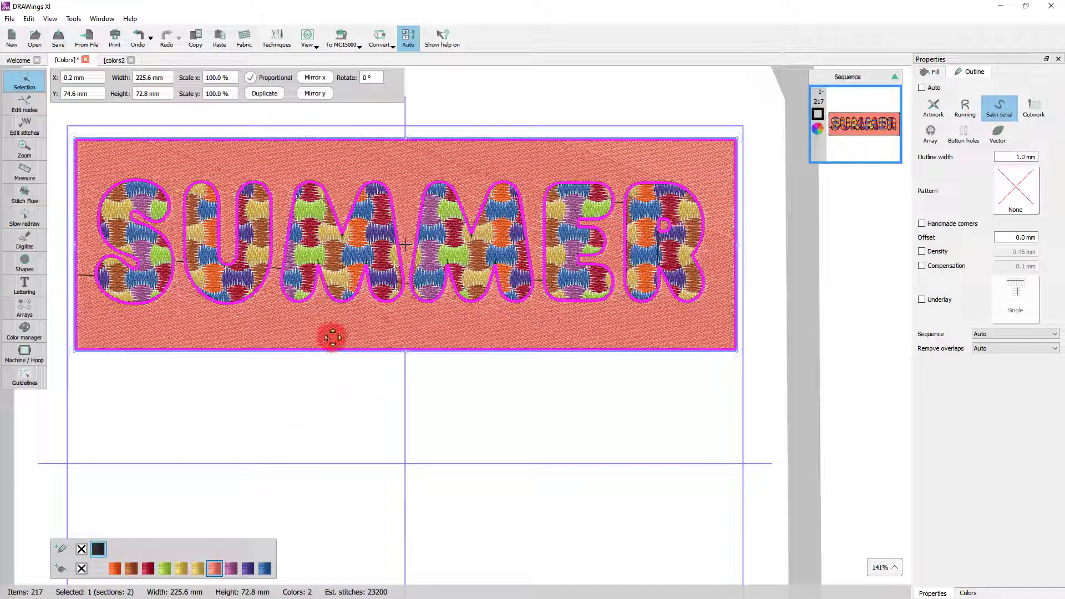
Step: Trim the whole design so the rectangle cuts the apple cores, and move the rectangle down below them
key(ctrl+a)
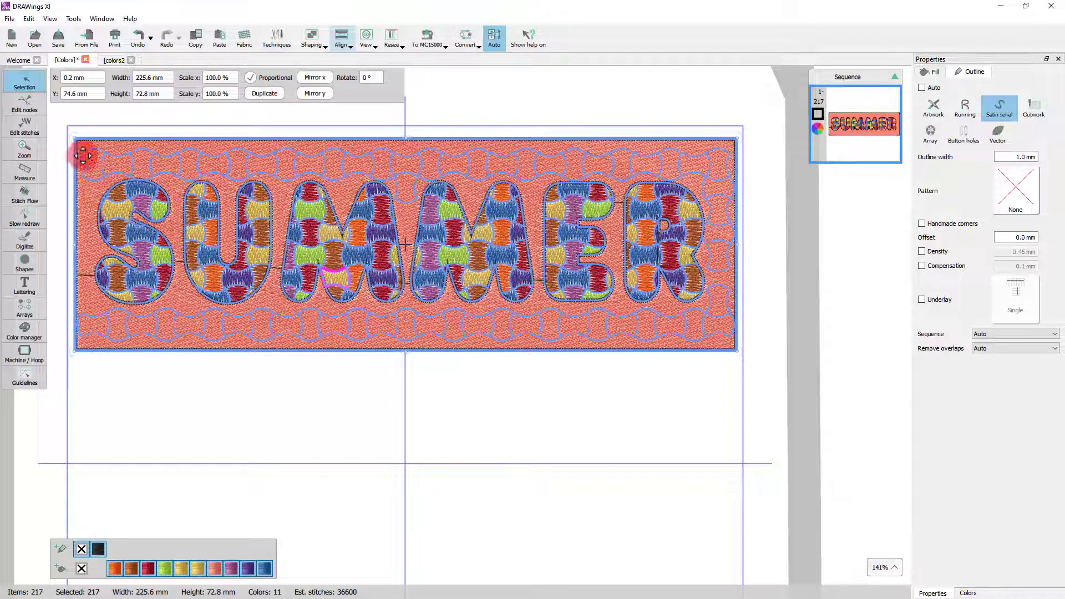
click(327, 46)
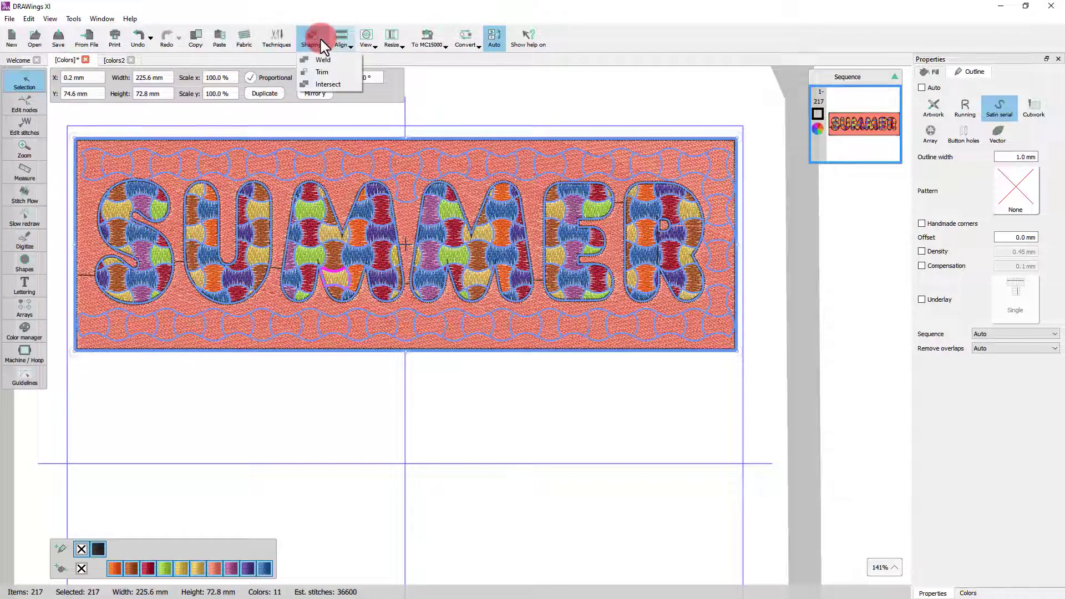
click(325, 73)
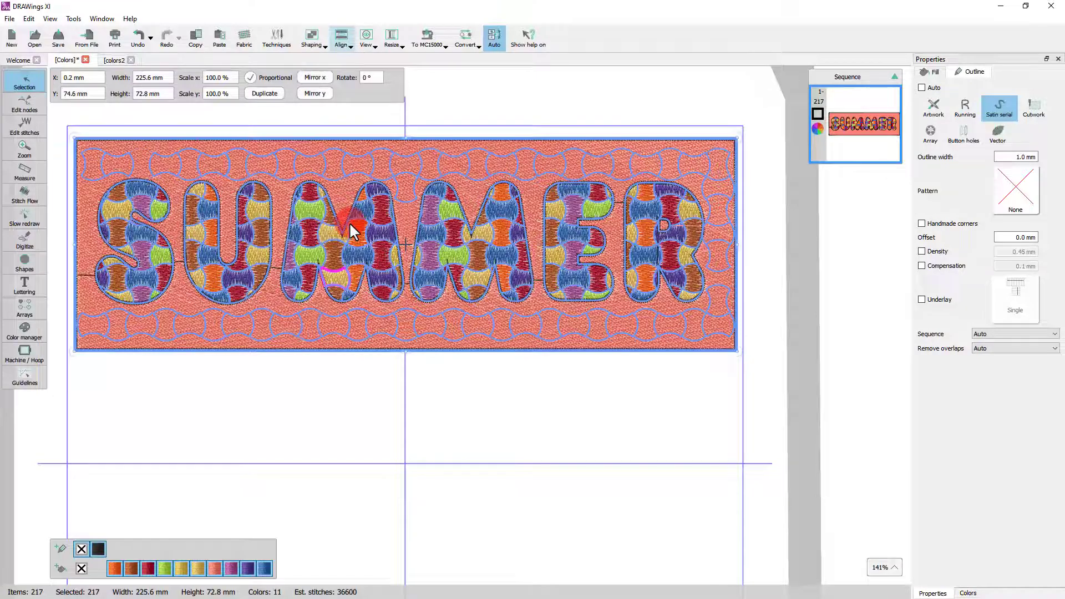
click(304, 384)
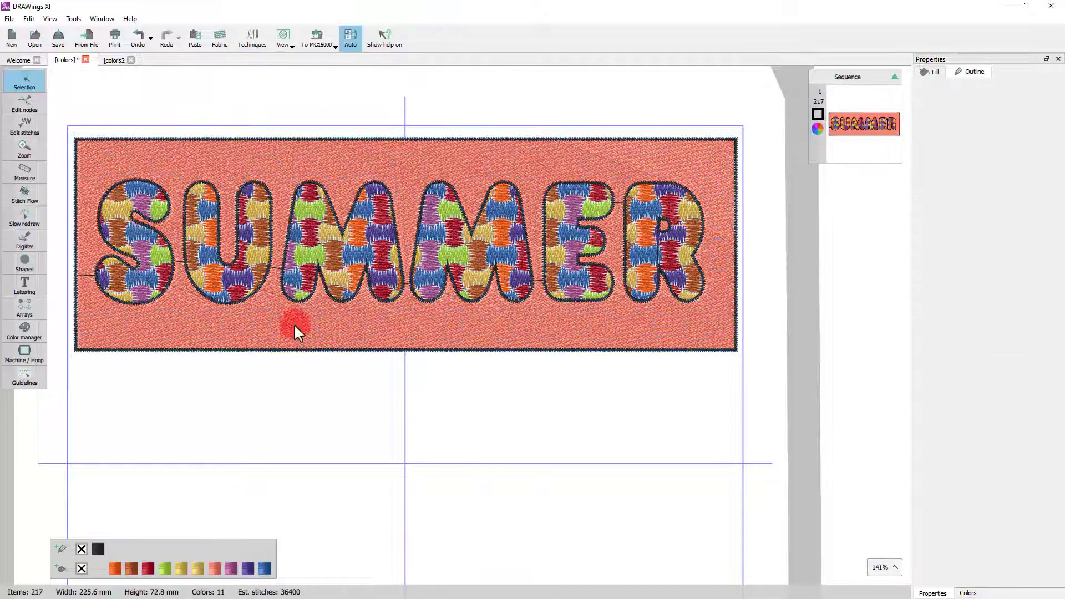
drag(296, 327, 306, 470)
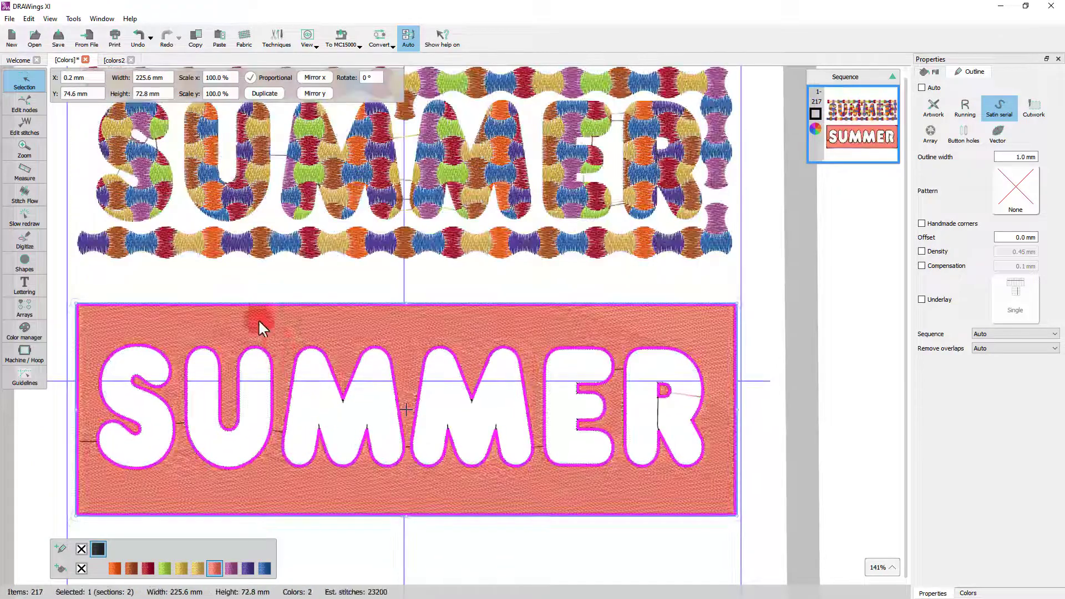
Step: Ungroup the trimmed apple cores and delete the leftover row above the SUMMER letters
scroll(249, 292, up, 3)
click(187, 281)
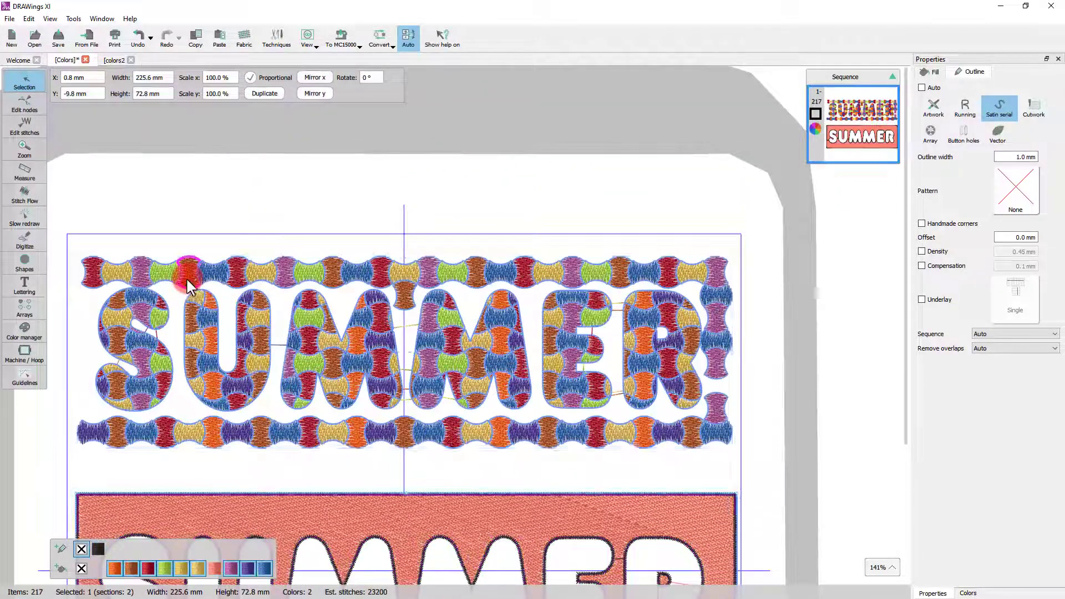
right_click(188, 281)
click(222, 335)
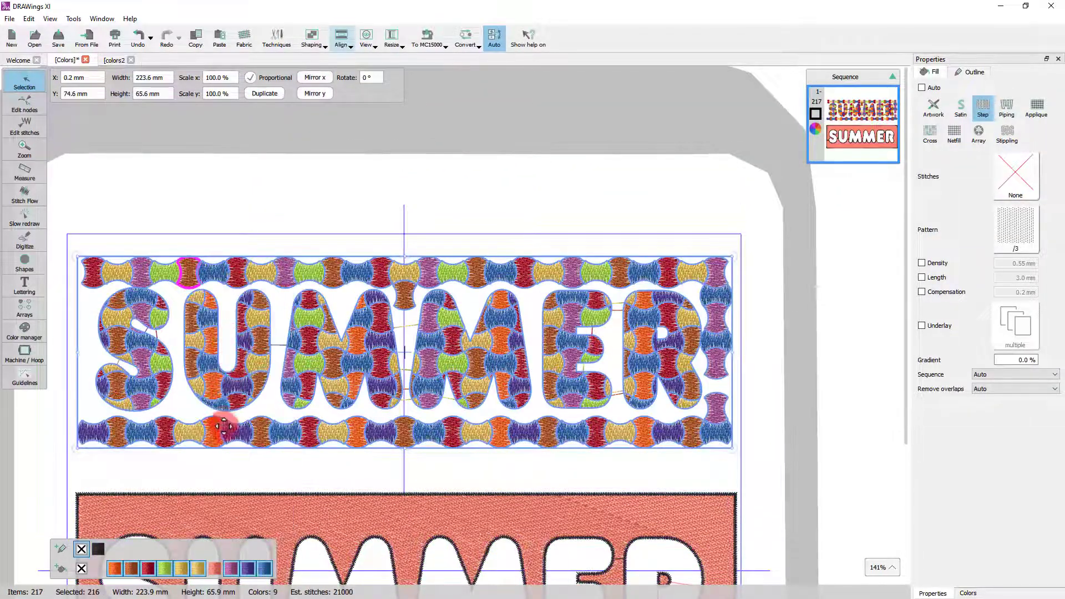
click(74, 256)
mouse_move(74, 257)
mouse_down()
mouse_move(634, 302)
mouse_move(737, 294)
mouse_up()
key(Delete)
Step: Delete the leftover apple cores beside the R, below the letters and between the two Ms
drag(698, 238, 750, 466)
drag(94, 436, 704, 473)
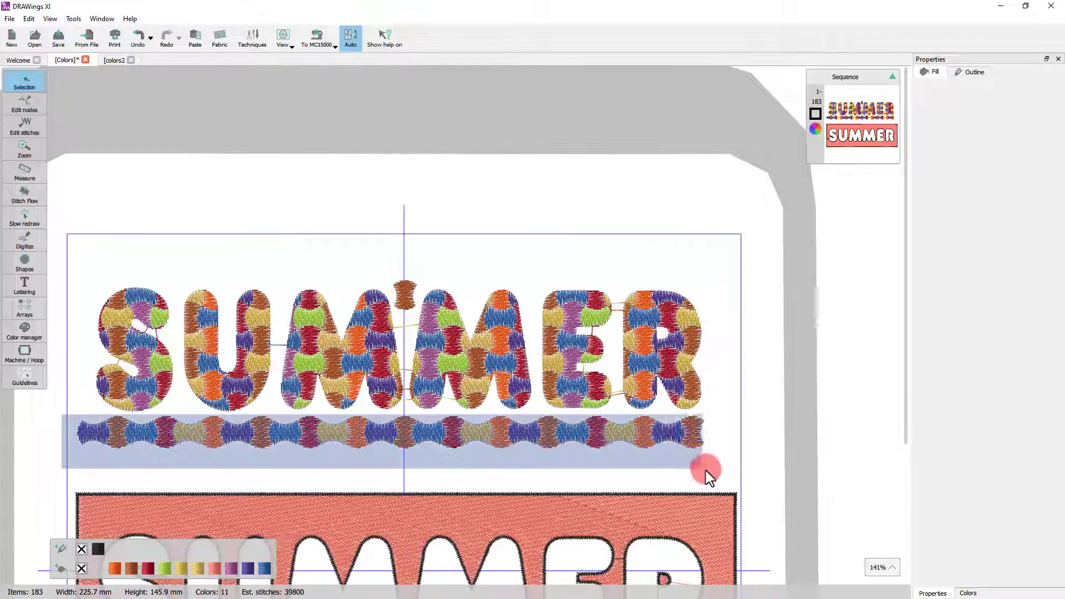
key(Delete)
click(191, 305)
click(326, 433)
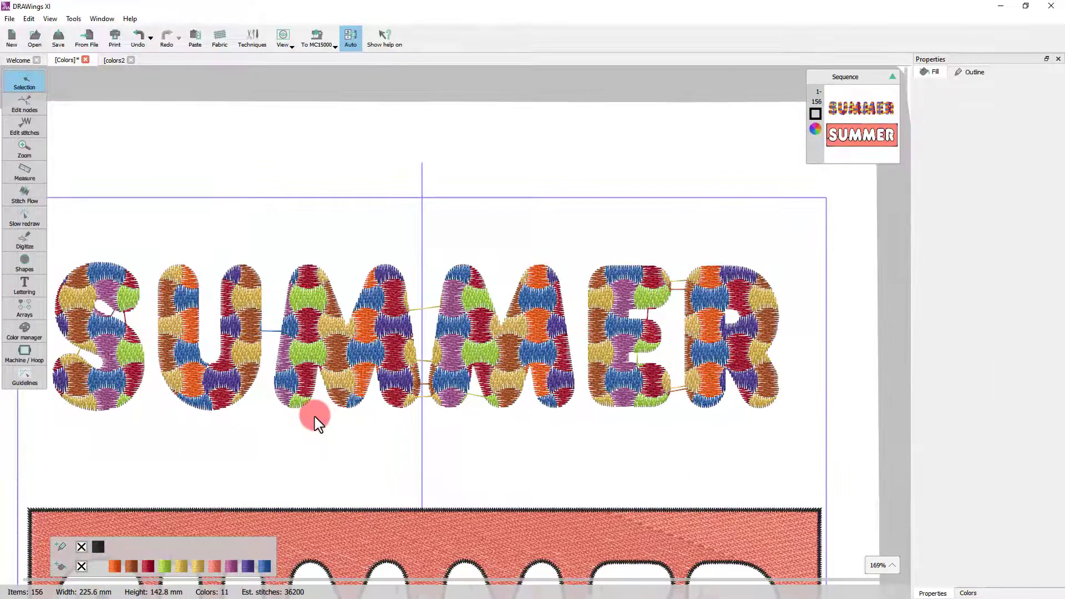
scroll(315, 417, up, 1)
scroll(430, 430, down, 1)
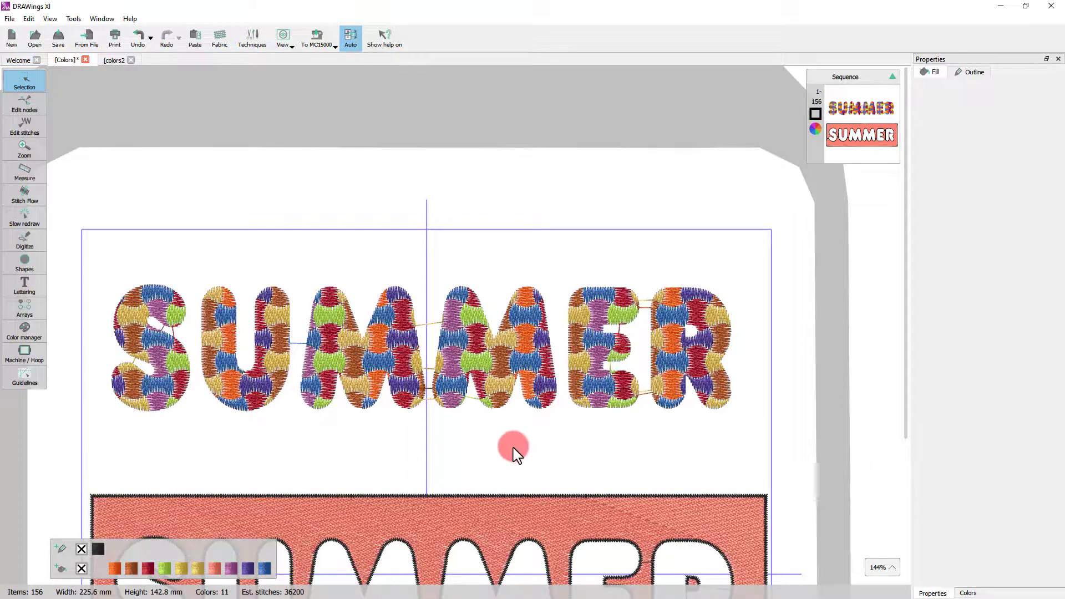
Step: Convert the cut-out rectangle's outline to a separate object and delete the salmon-filled rectangle
scroll(514, 452, down, 5)
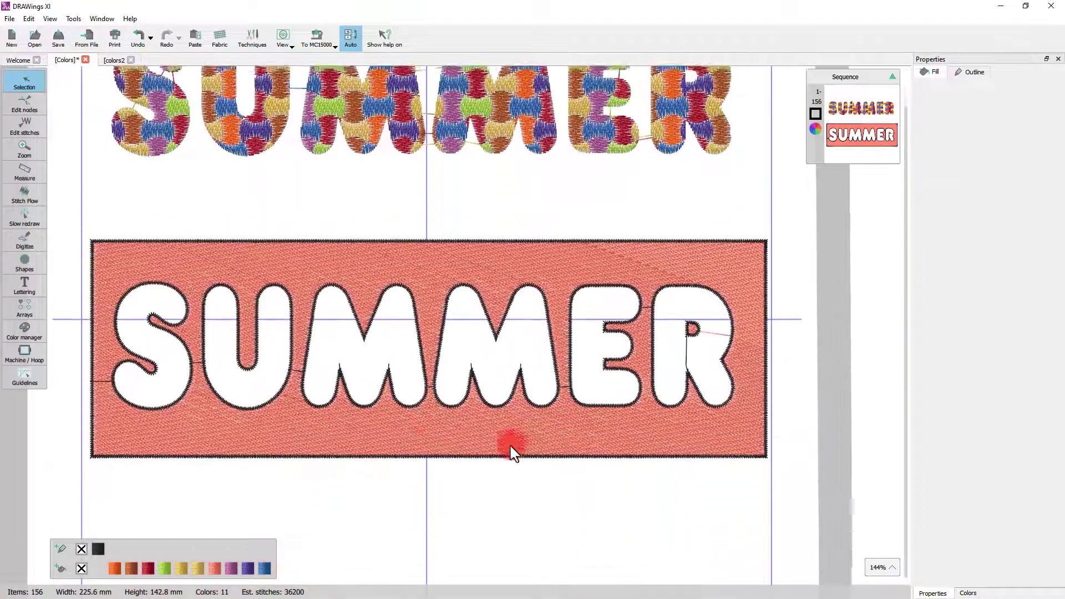
click(393, 280)
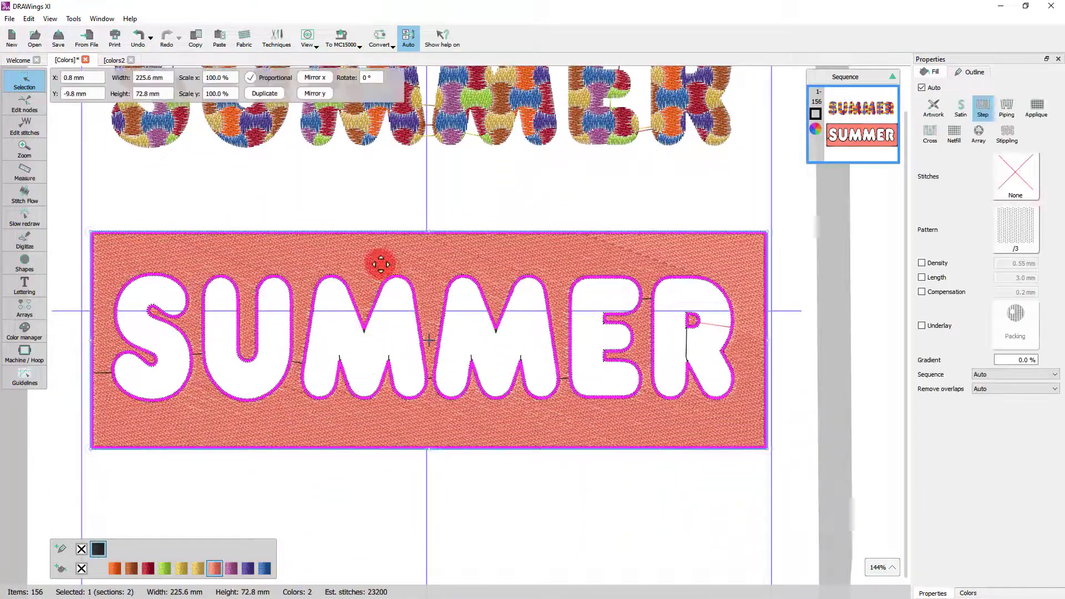
right_click(373, 245)
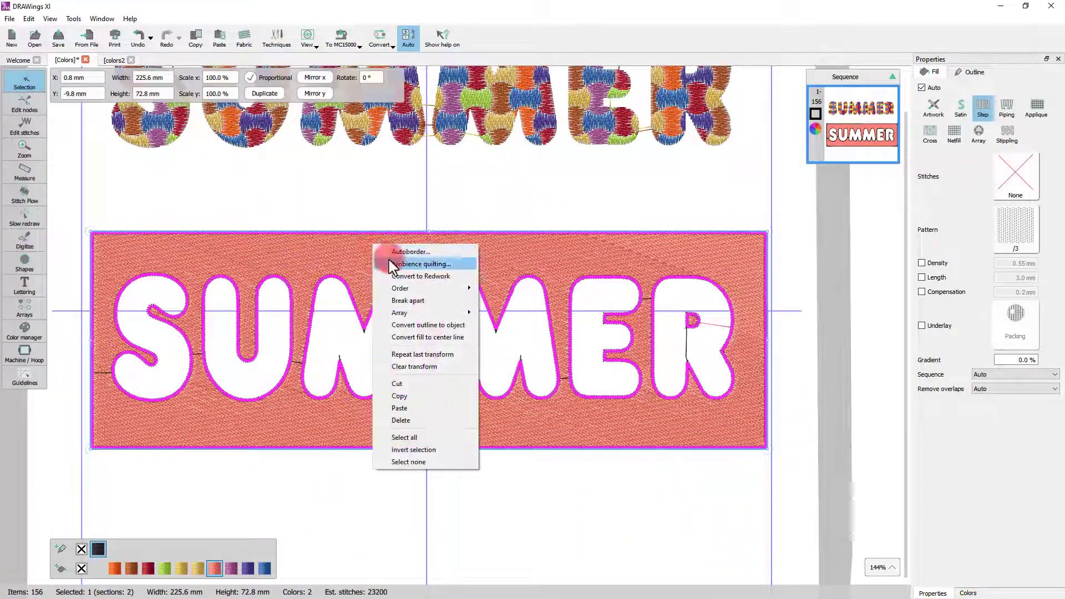
click(439, 325)
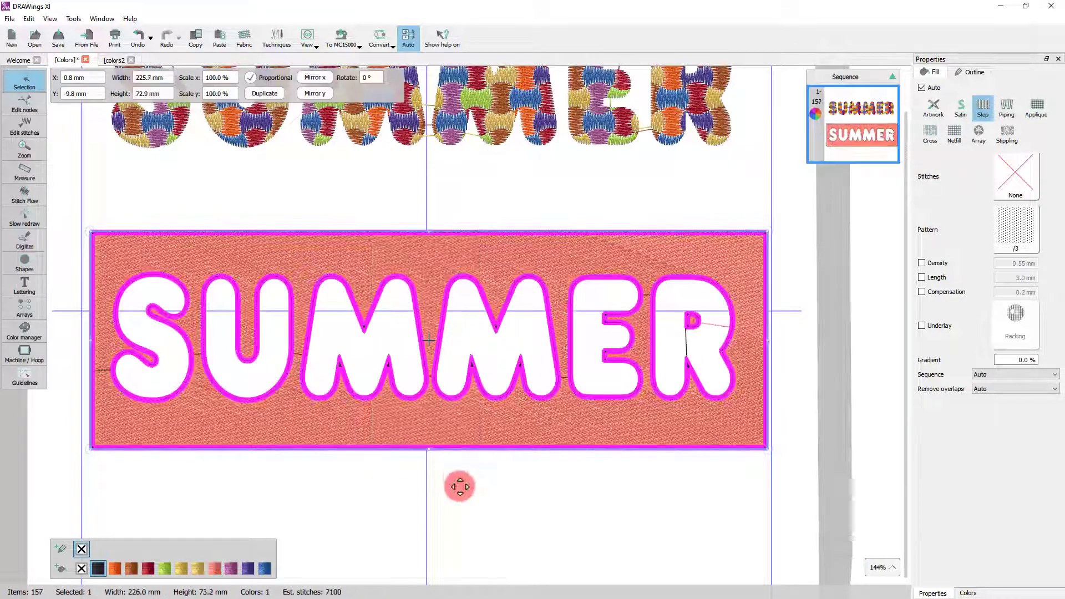
click(468, 517)
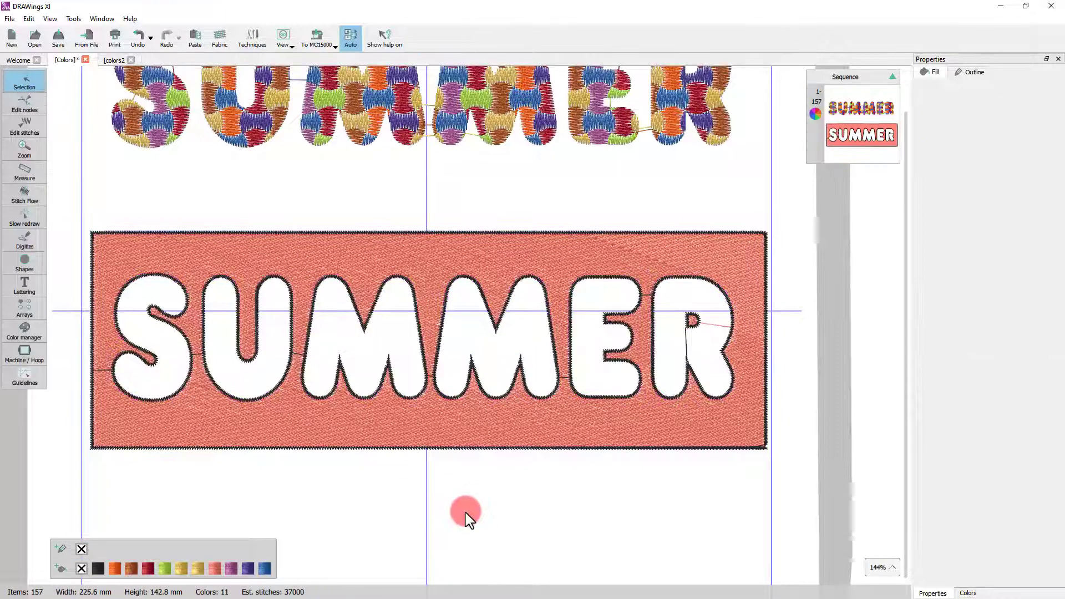
click(408, 422)
key(Delete)
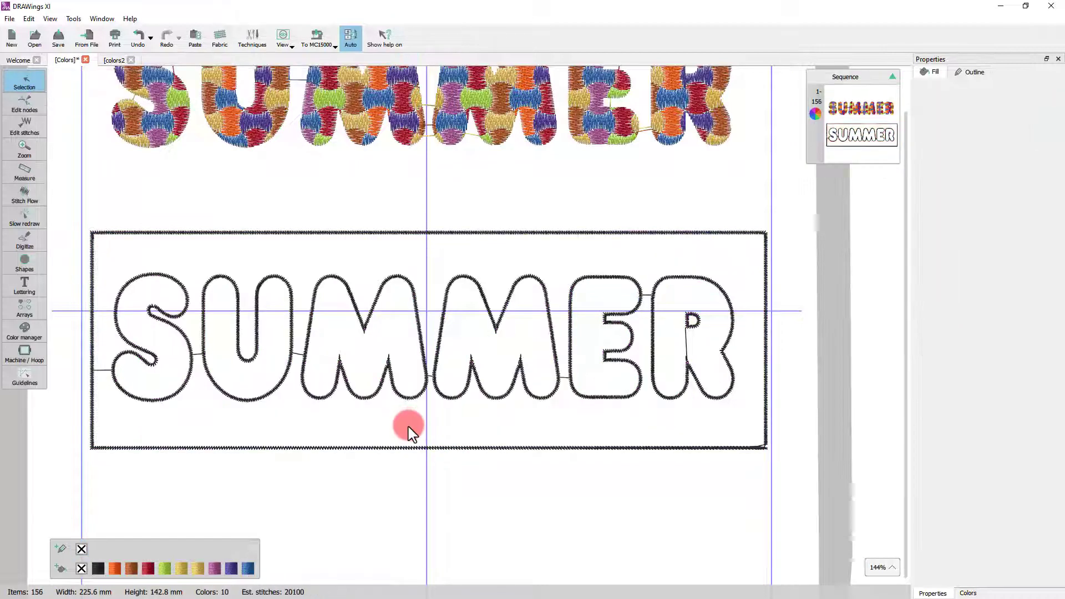
Step: Break apart the converted outline object and delete the outer rectangular frame around the SUMMER letters
click(409, 402)
right_click(409, 404)
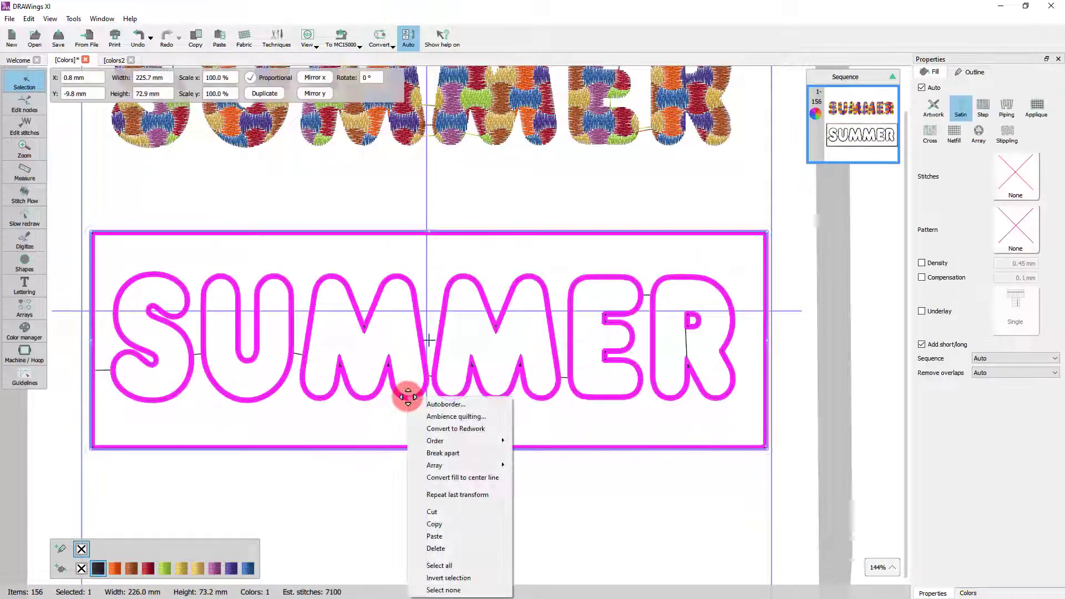
click(443, 454)
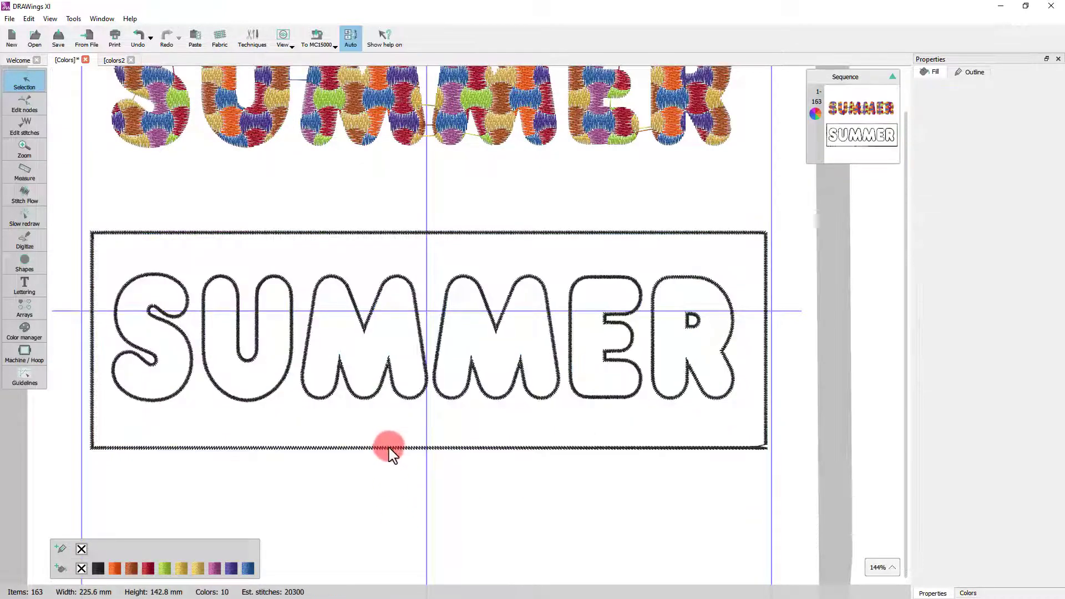
click(390, 448)
key(Delete)
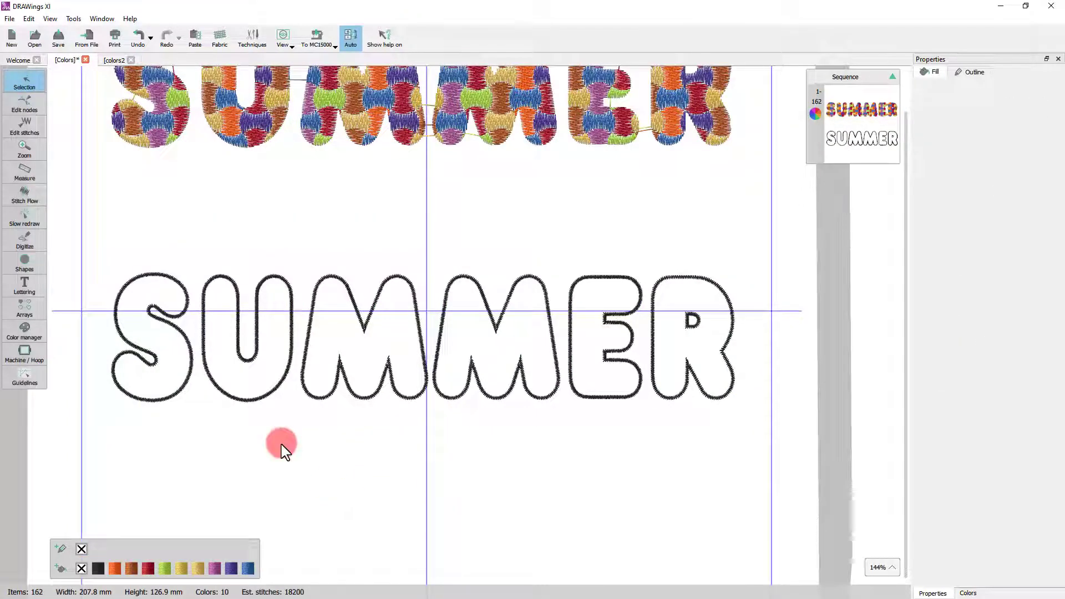
Step: Select all the black SUMMER letter outlines and group them
click(188, 383)
drag(81, 240, 745, 425)
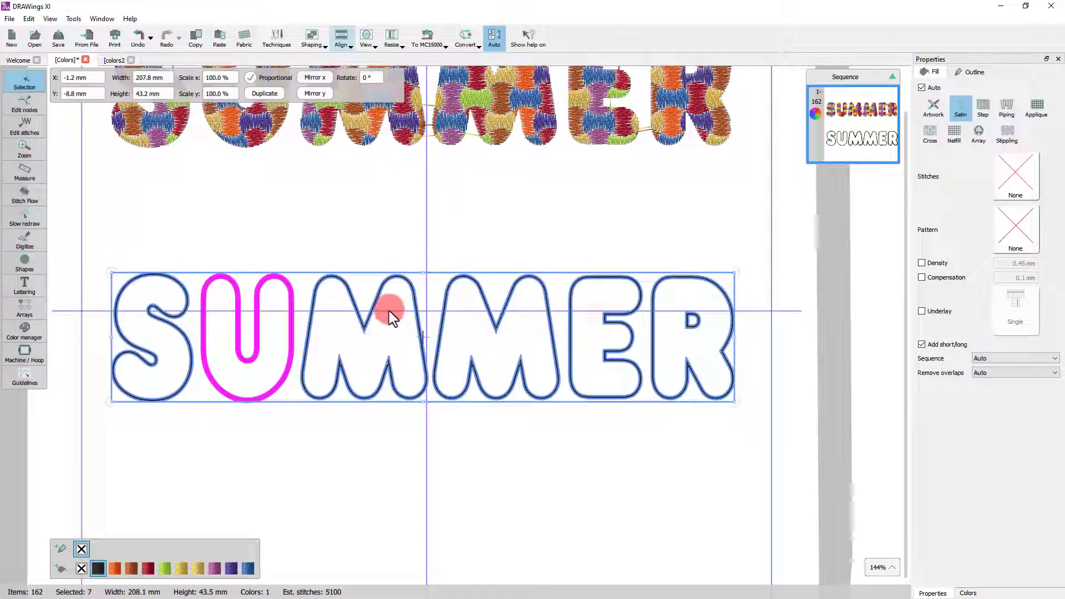
right_click(370, 305)
click(285, 409)
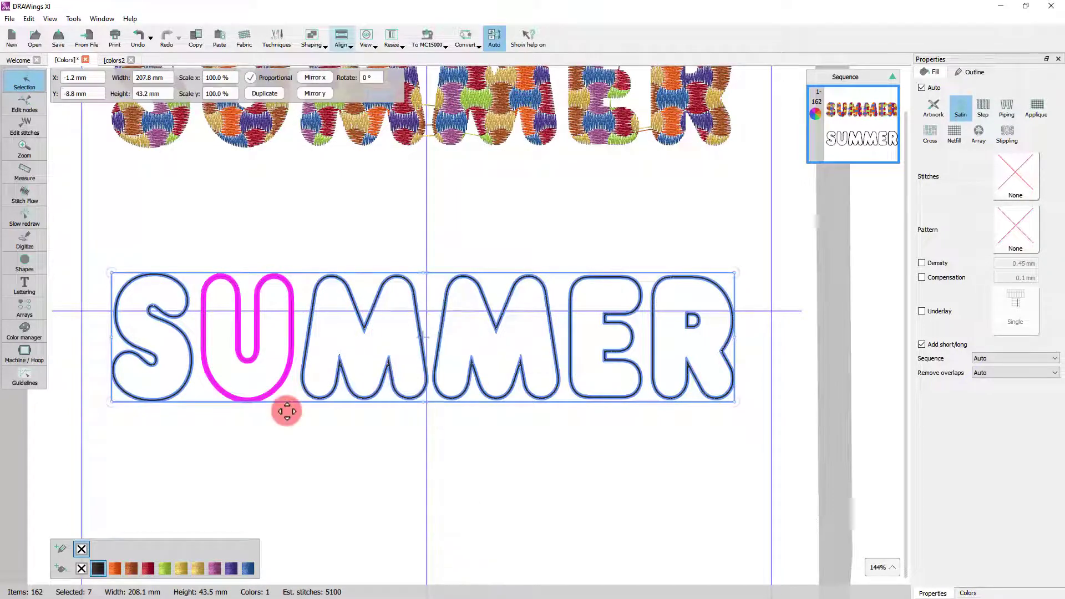
Step: Select all the multicoloured apple core pieces of the upper SUMMER lettering and group them
scroll(282, 411, down, 1)
scroll(263, 425, down, 2)
drag(159, 153, 572, 286)
right_click(429, 211)
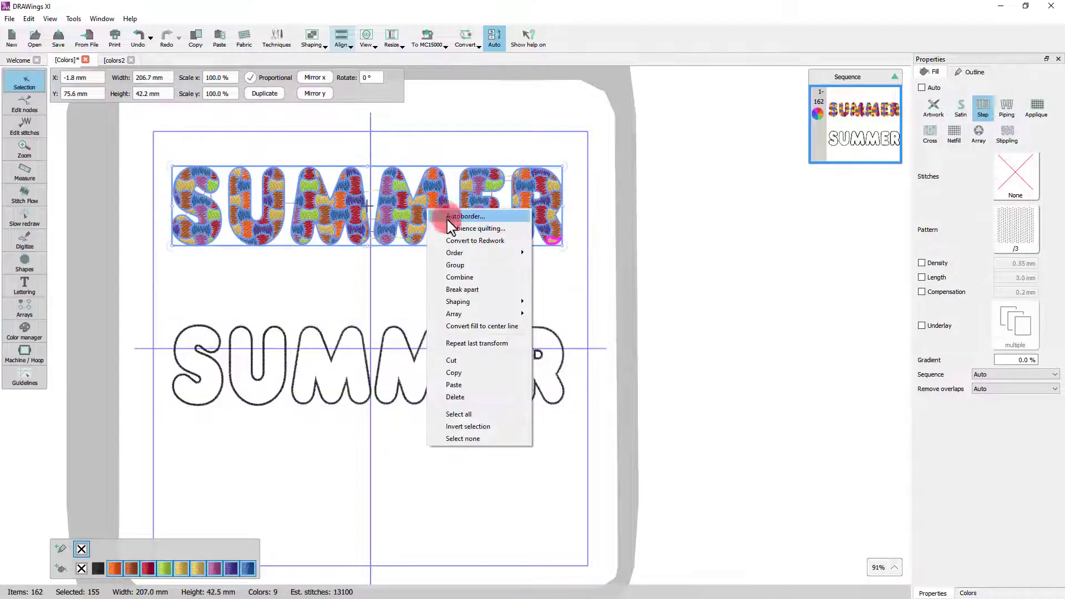
click(455, 266)
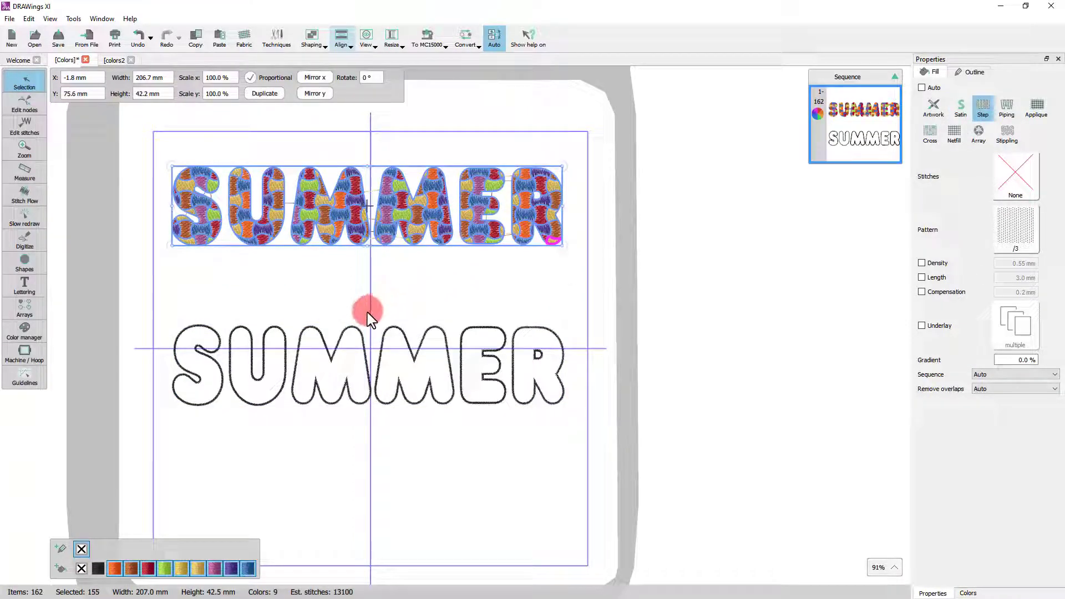
Step: Align the apple core group with the SUMMER outline group horizontally and vertically so the outlines frame the coloured letters
shift+click(361, 338)
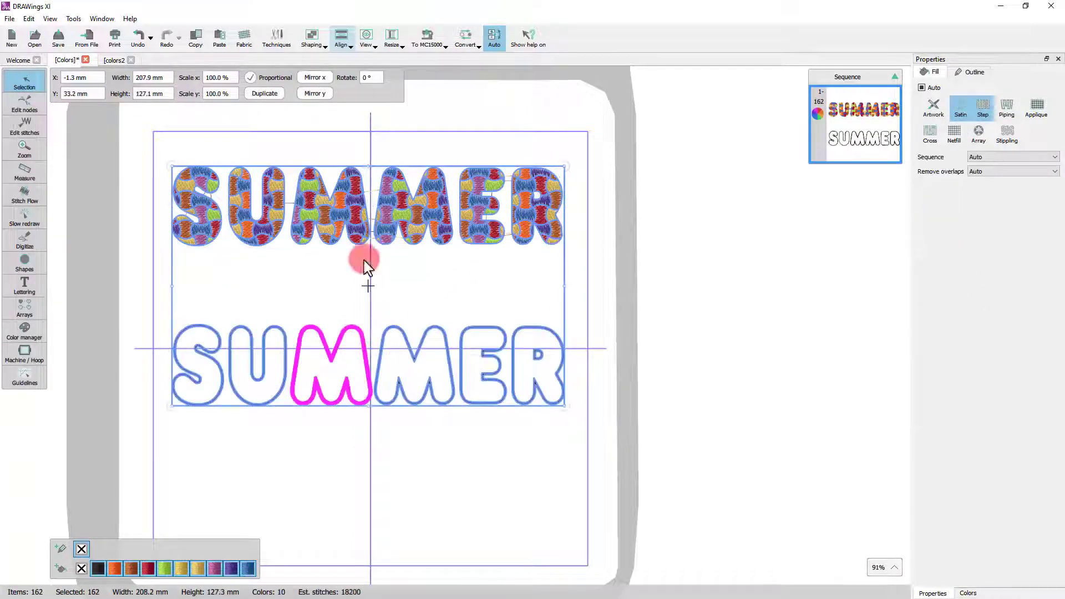
click(341, 38)
click(355, 72)
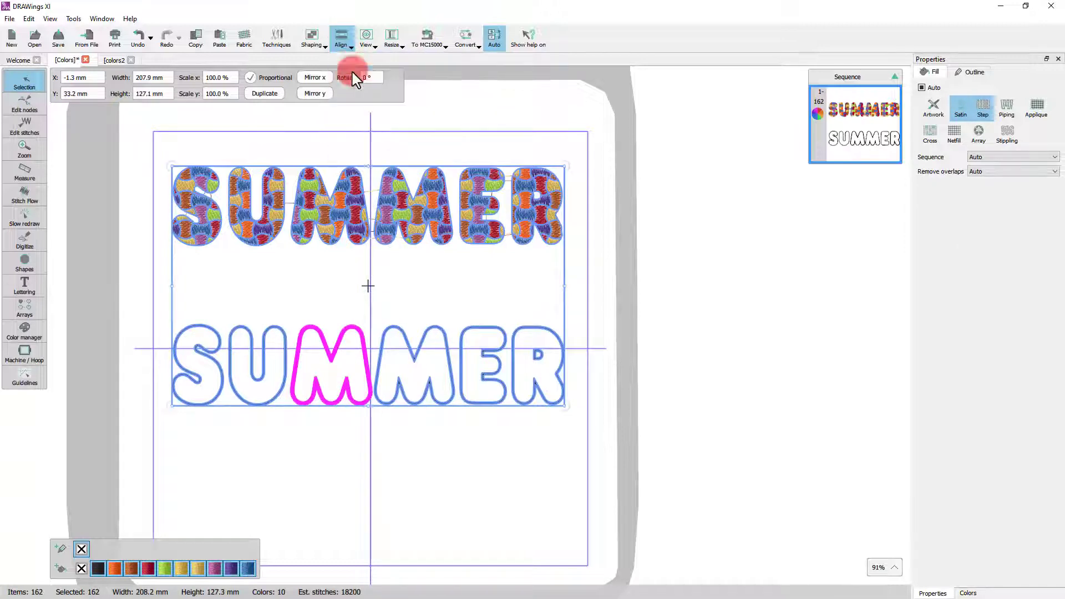
click(341, 37)
click(352, 111)
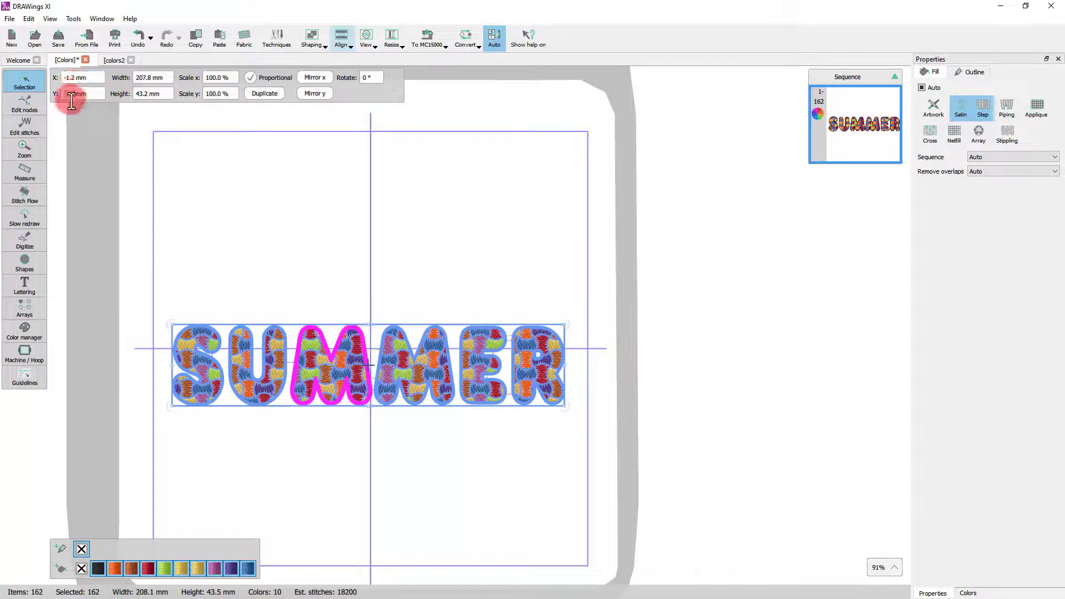
Step: Centre the combined lettering in the hoop by setting its X and Y position to 0 mm, and deselect it
double_click(67, 78)
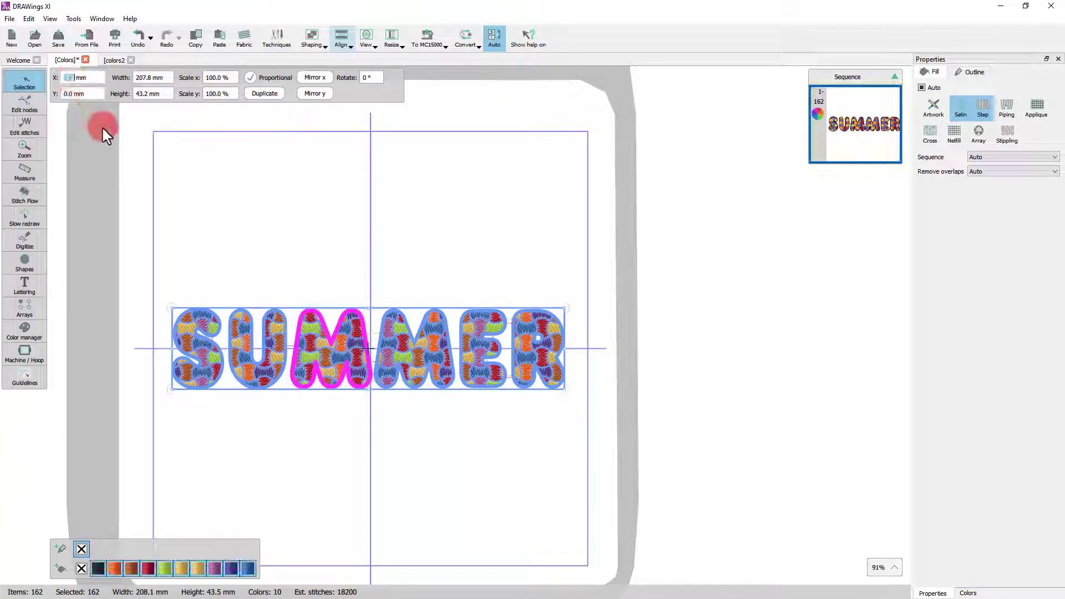
text(0)
click(345, 369)
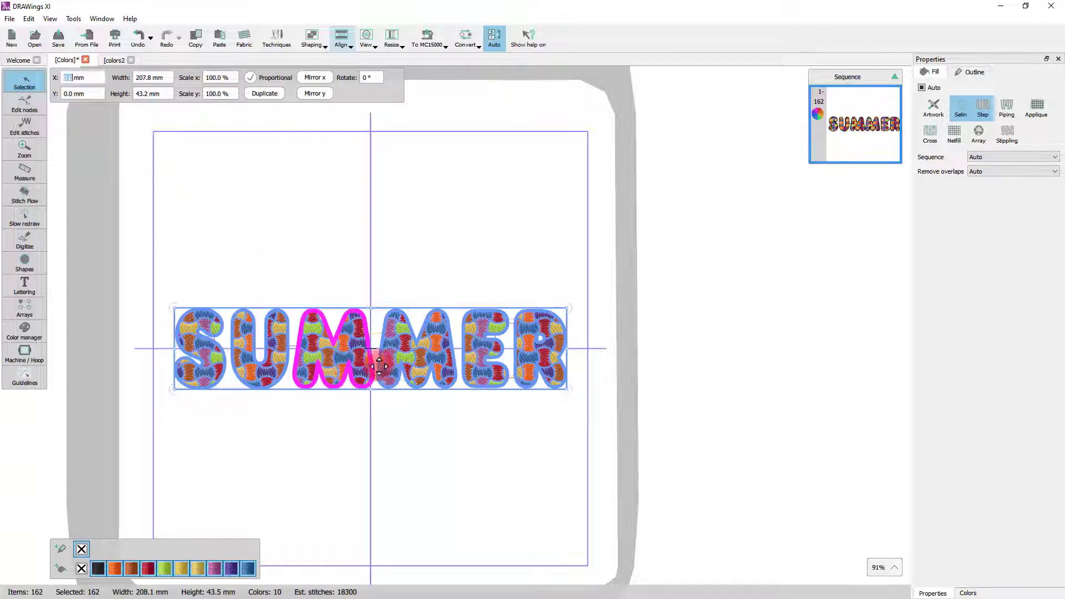
scroll(379, 366, up, 3)
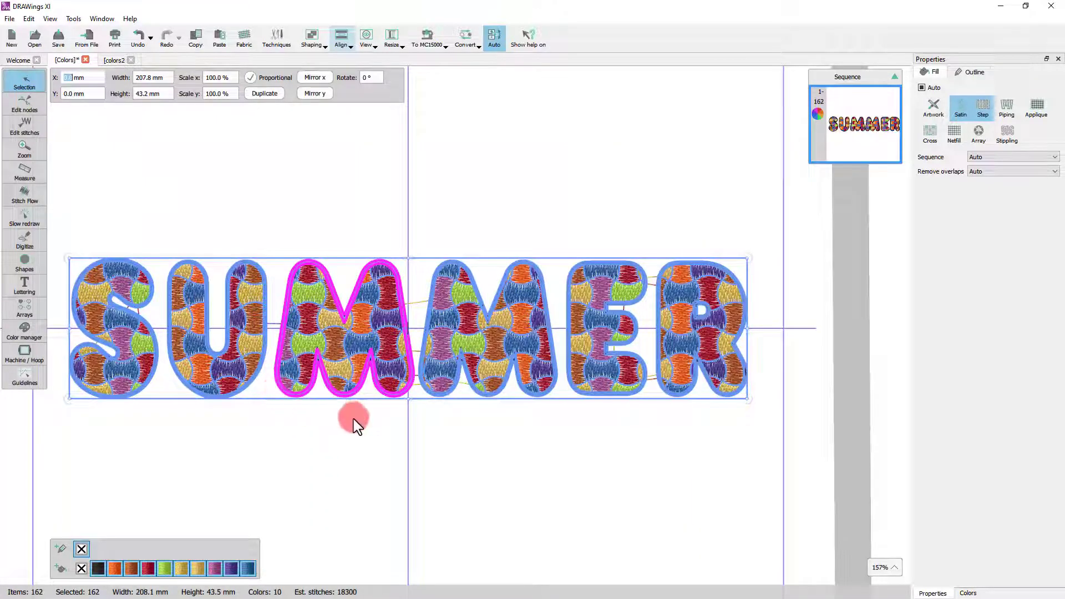
click(256, 502)
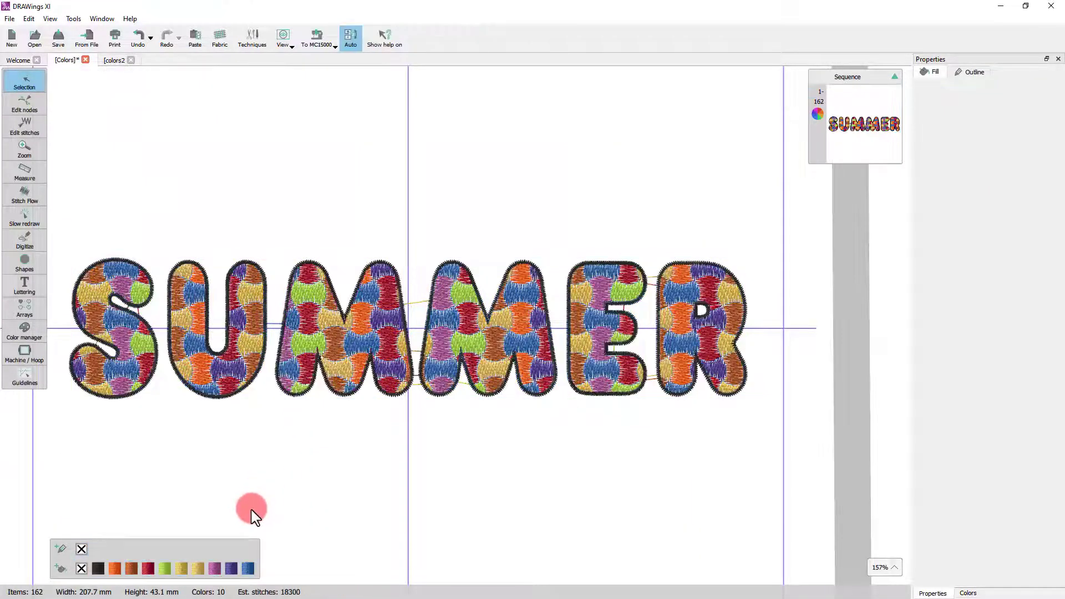